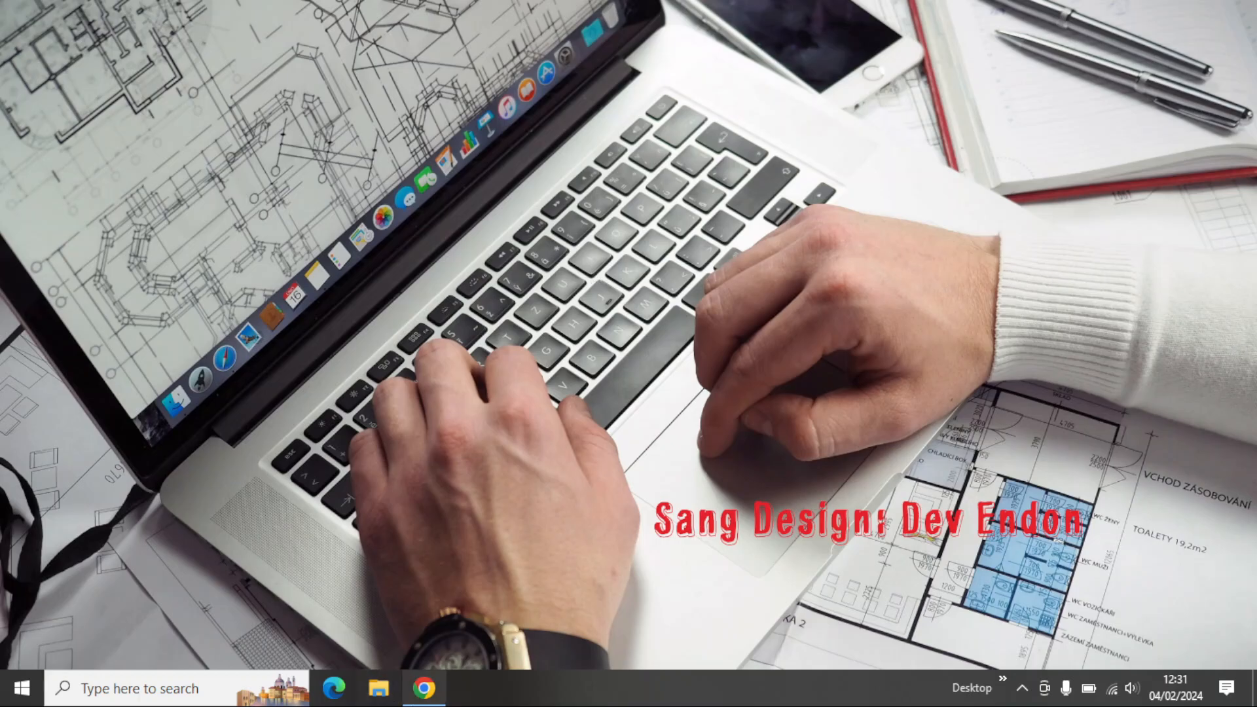
Step: Switch to Chrome and look over the Pengembangan diri, Mengajar and Inspirasi sections of the Merdeka Mengajar home page
{"action": "left_click", "coordinate": [419, 704]}
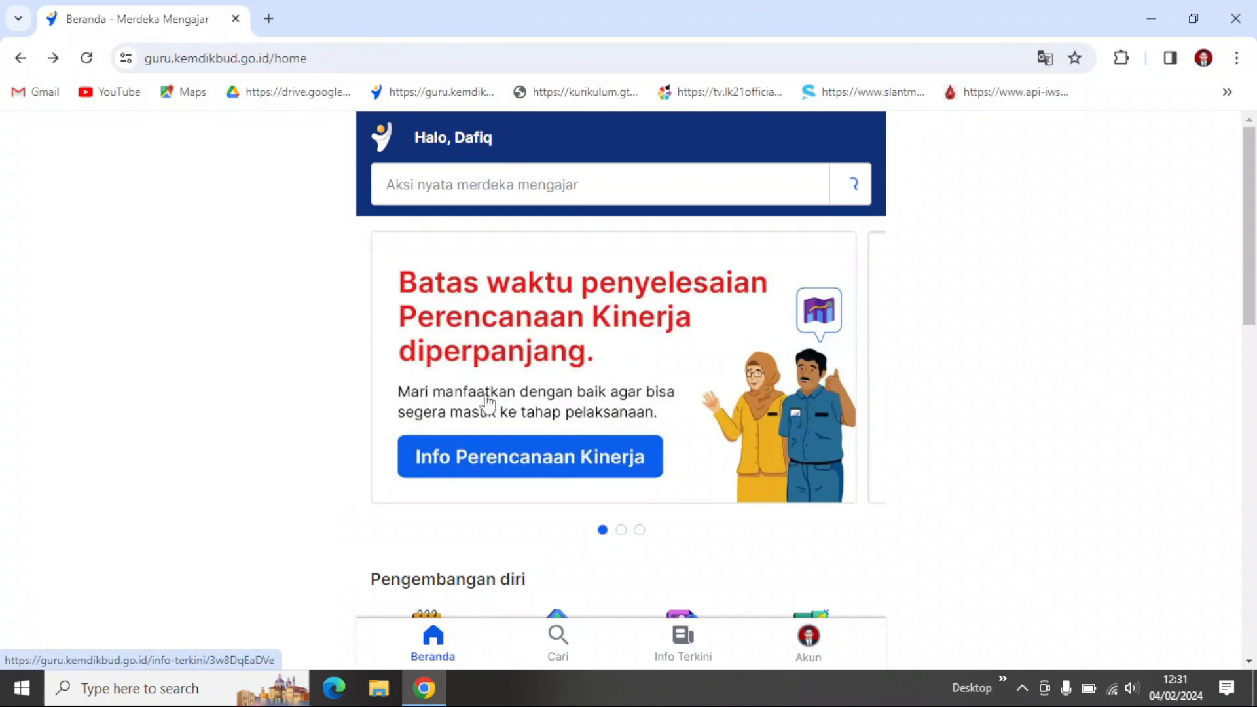
{"action": "scroll", "coordinate": [886, 527], "scroll_direction": "down", "scroll_amount": 1}
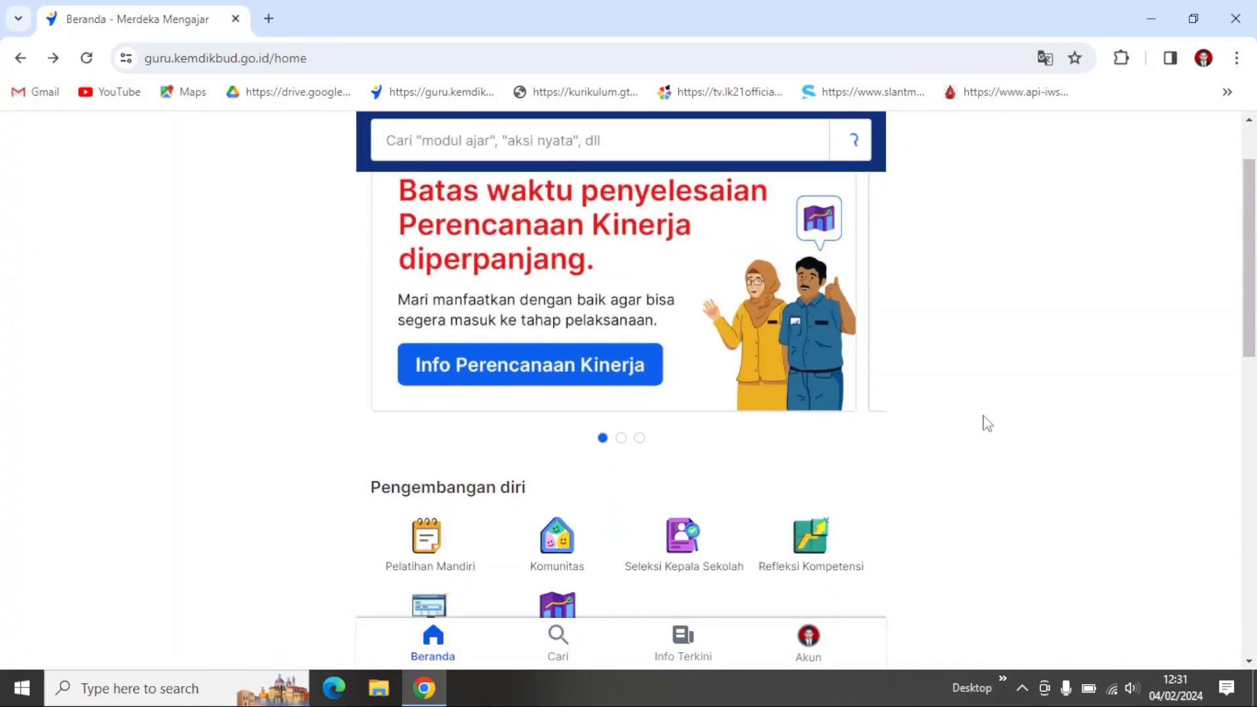
{"action": "scroll", "coordinate": [890, 461], "scroll_direction": "down", "scroll_amount": 1}
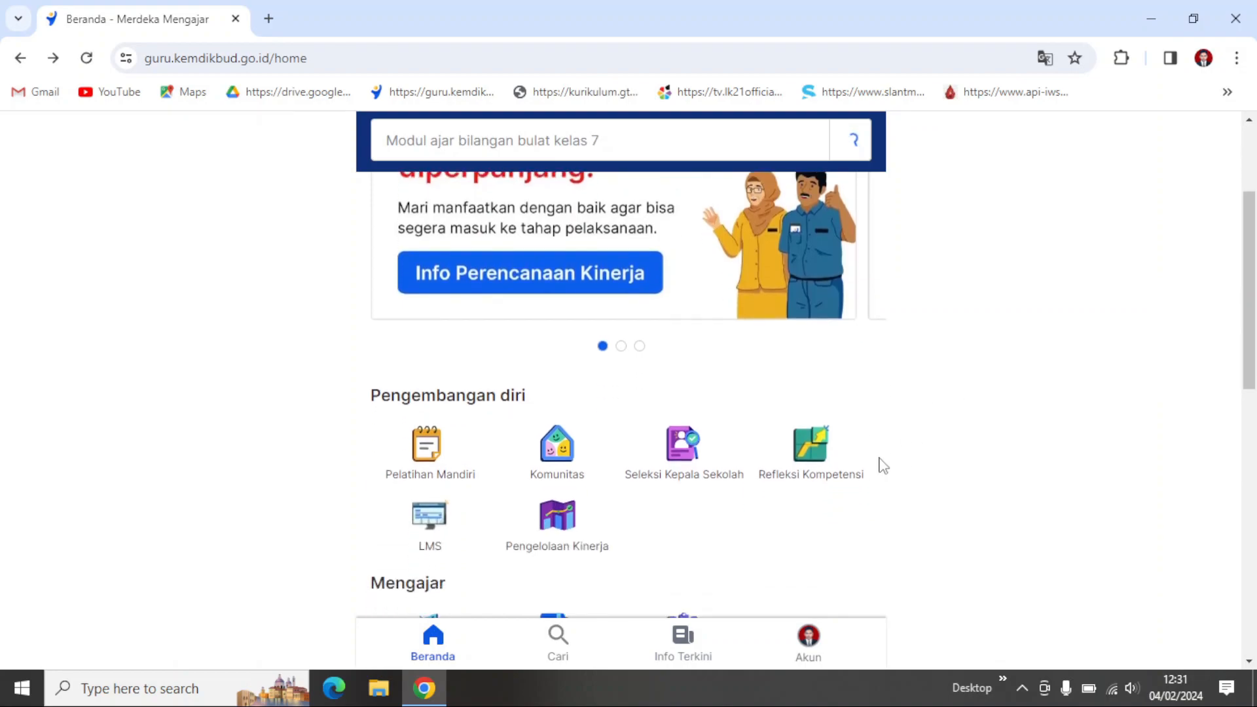
{"action": "scroll", "coordinate": [881, 465], "scroll_direction": "down", "scroll_amount": 1}
{"action": "scroll", "coordinate": [878, 458], "scroll_direction": "up", "scroll_amount": 2}
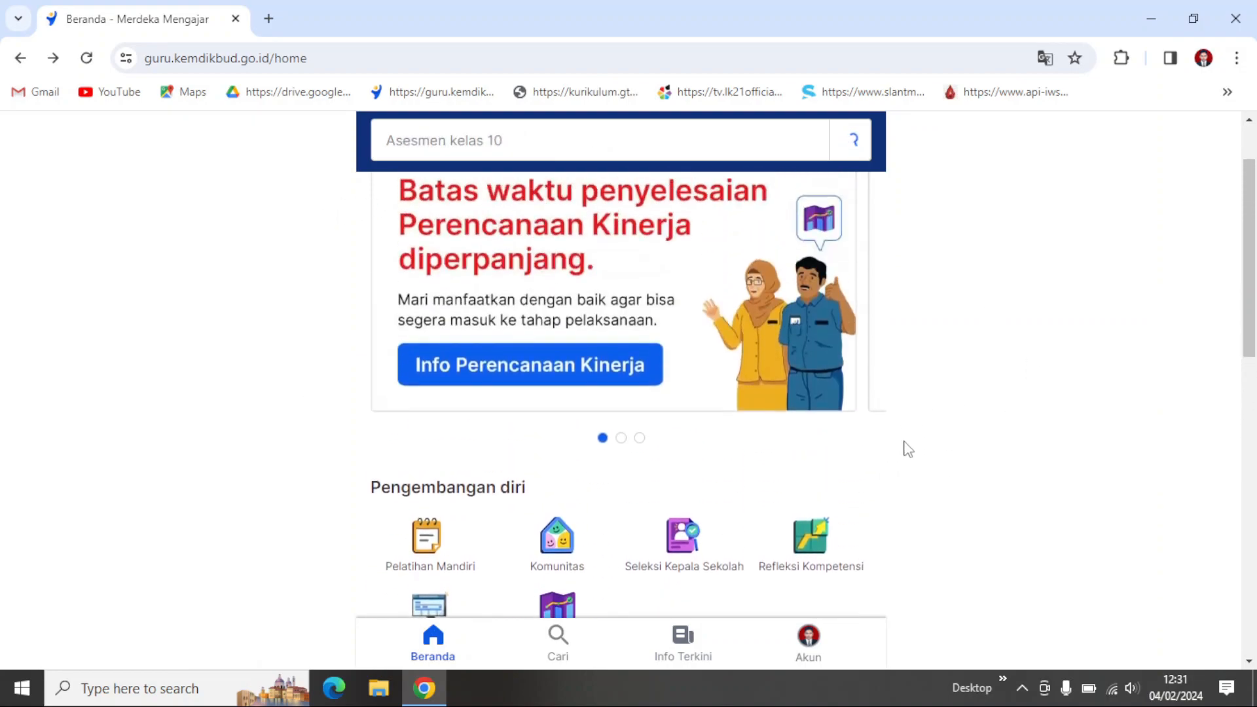
{"action": "scroll", "coordinate": [970, 393], "scroll_direction": "up", "scroll_amount": 1}
{"action": "scroll", "coordinate": [939, 344], "scroll_direction": "down", "scroll_amount": 2}
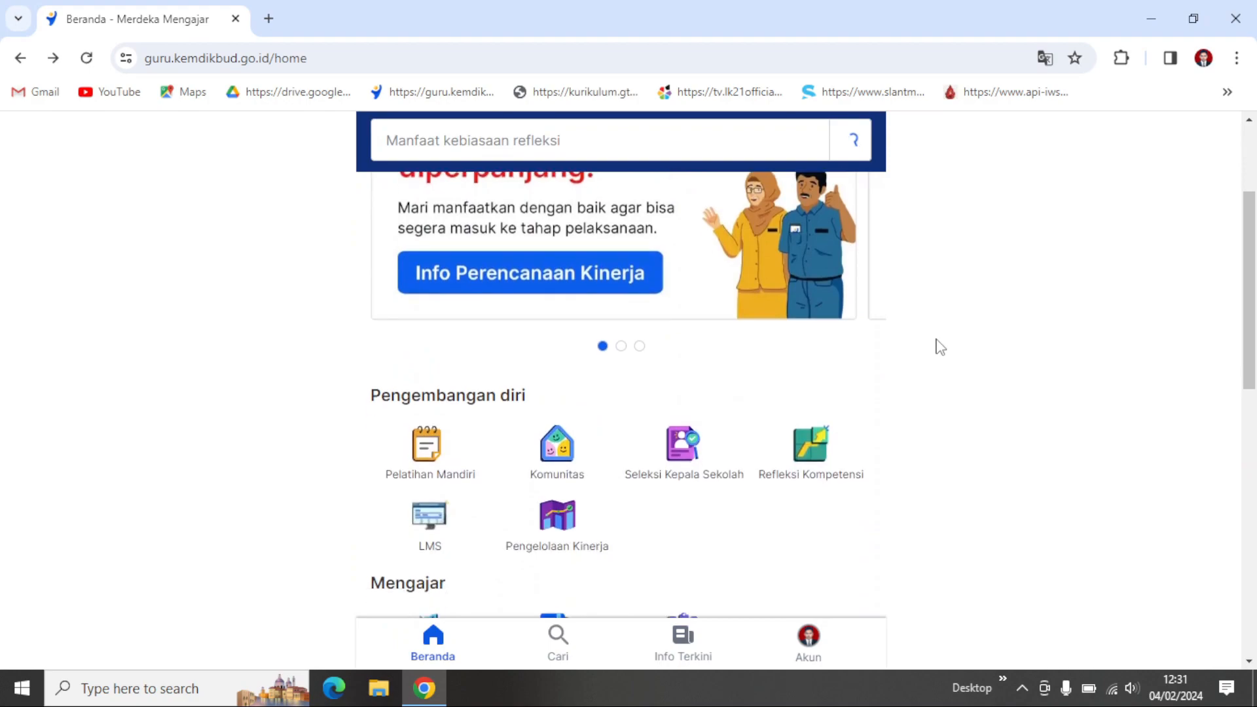
{"action": "scroll", "coordinate": [941, 347], "scroll_direction": "down", "scroll_amount": 2}
{"action": "scroll", "coordinate": [941, 347], "scroll_direction": "up", "scroll_amount": 1}
{"action": "scroll", "coordinate": [941, 347], "scroll_direction": "down", "scroll_amount": 2}
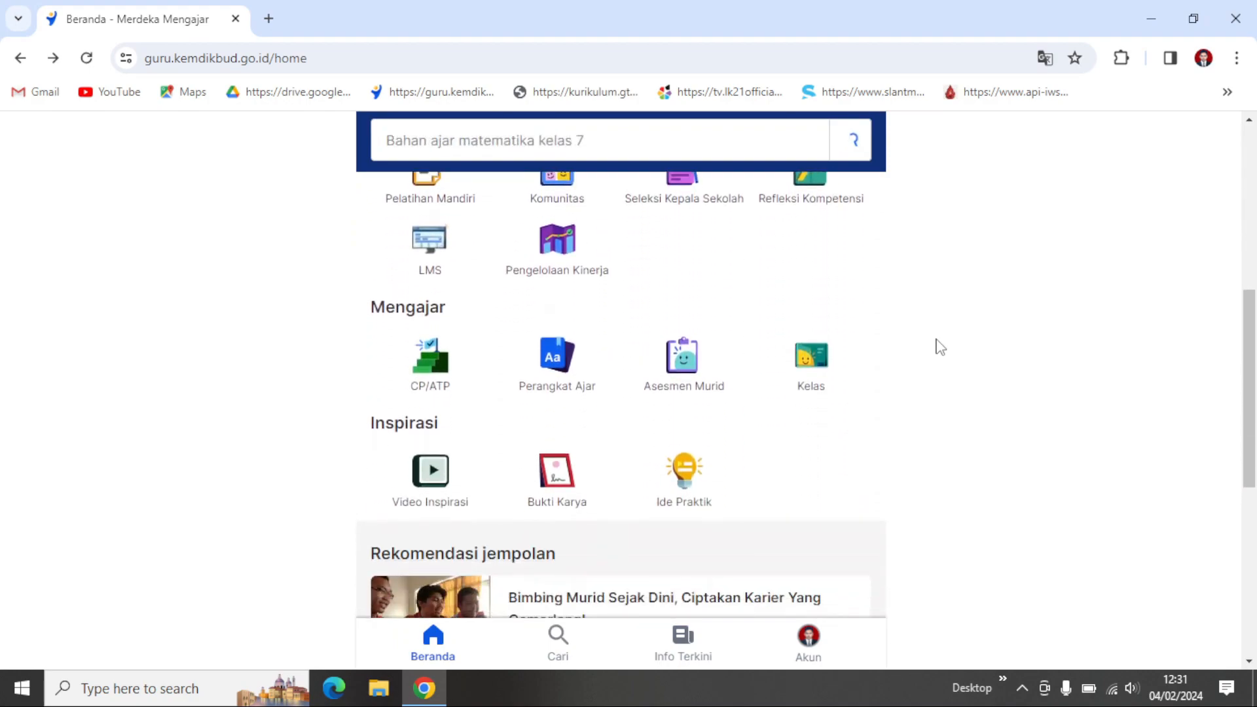
{"action": "scroll", "coordinate": [941, 347], "scroll_direction": "down", "scroll_amount": 1}
{"action": "scroll", "coordinate": [941, 347], "scroll_direction": "up", "scroll_amount": 3}
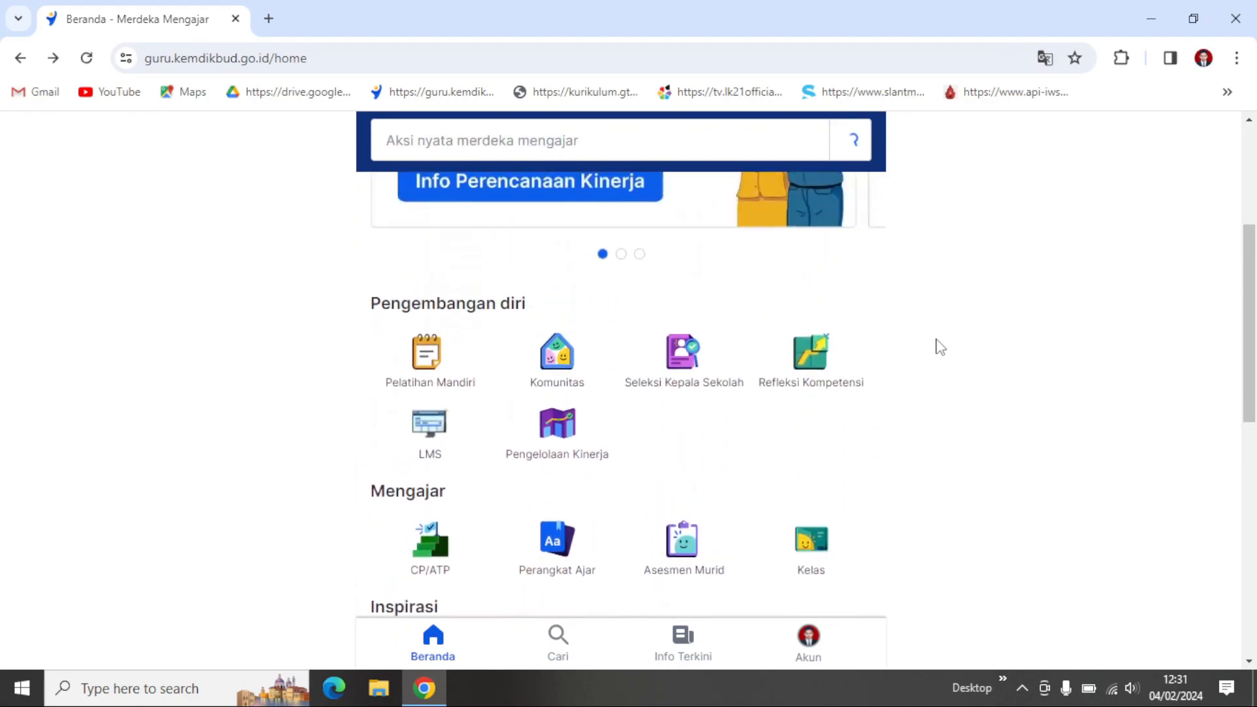
{"action": "scroll", "coordinate": [941, 347], "scroll_direction": "up", "scroll_amount": 3}
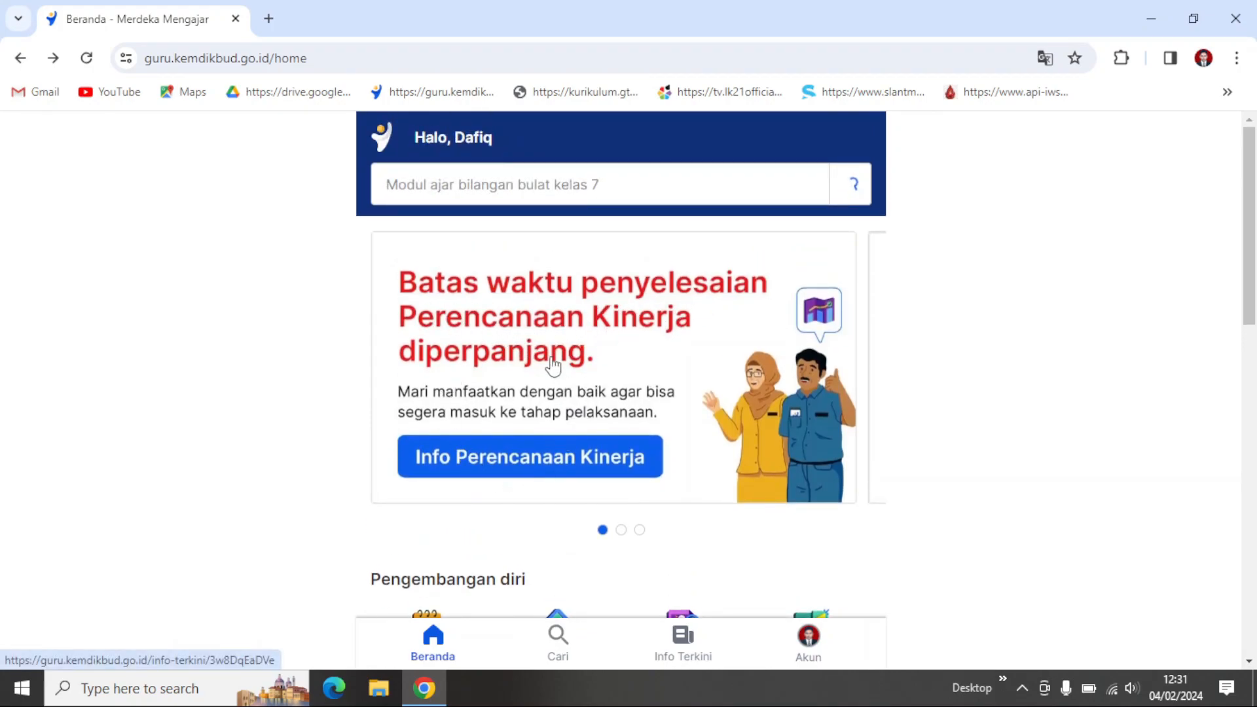
Step: Read the circular linked from the Info Perencanaan Kinerja banner and return to the home page
{"action": "left_click", "coordinate": [532, 460]}
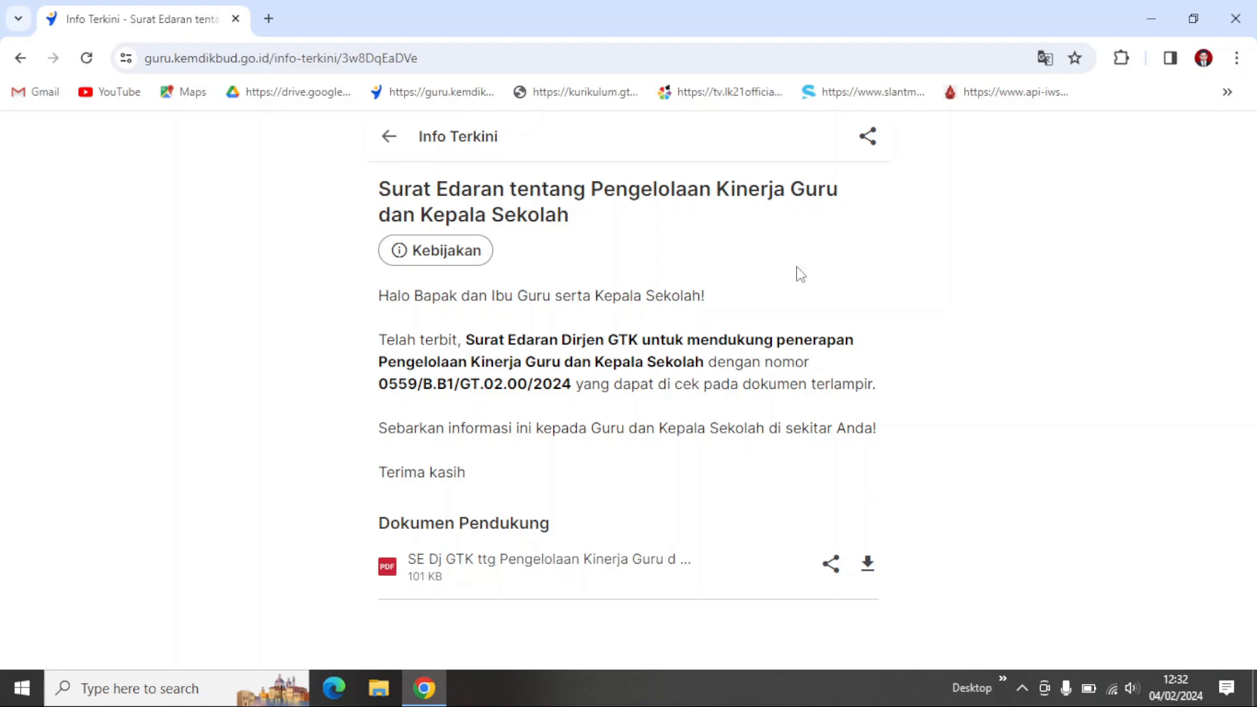
{"action": "left_click", "coordinate": [400, 138]}
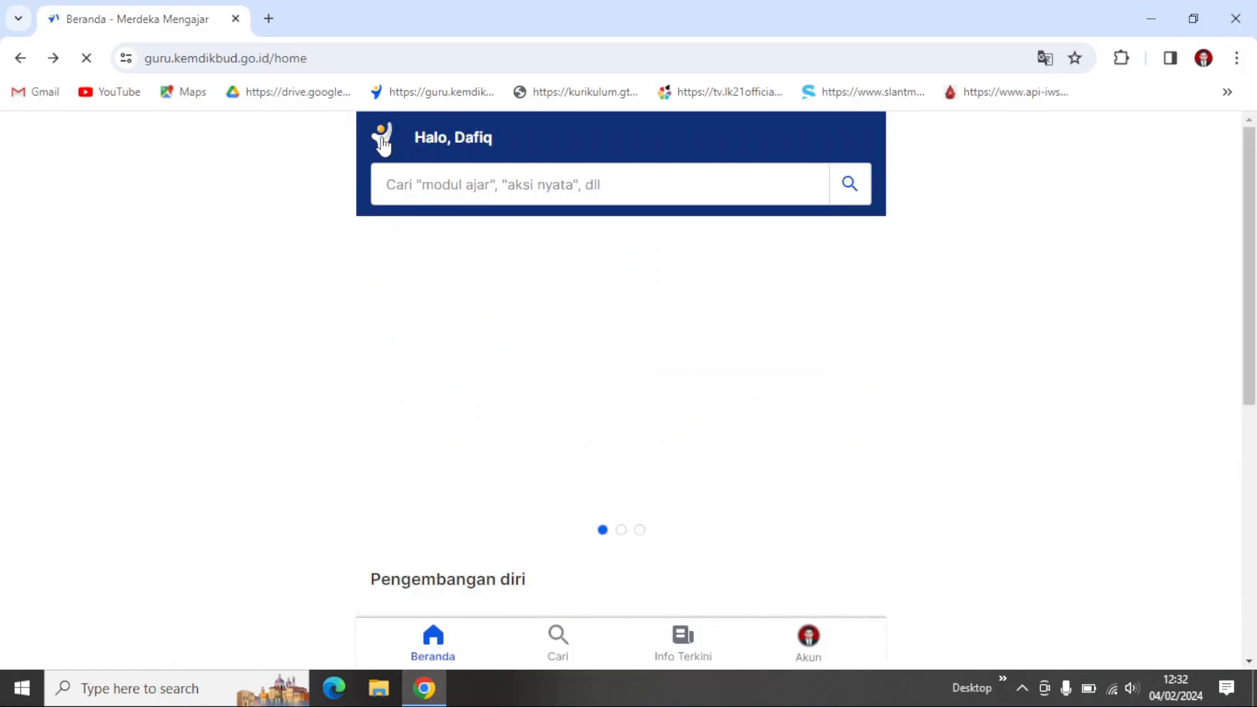
Step: View the second and third banners of the home page carousel
{"action": "scroll", "coordinate": [634, 381], "scroll_direction": "down", "scroll_amount": 2}
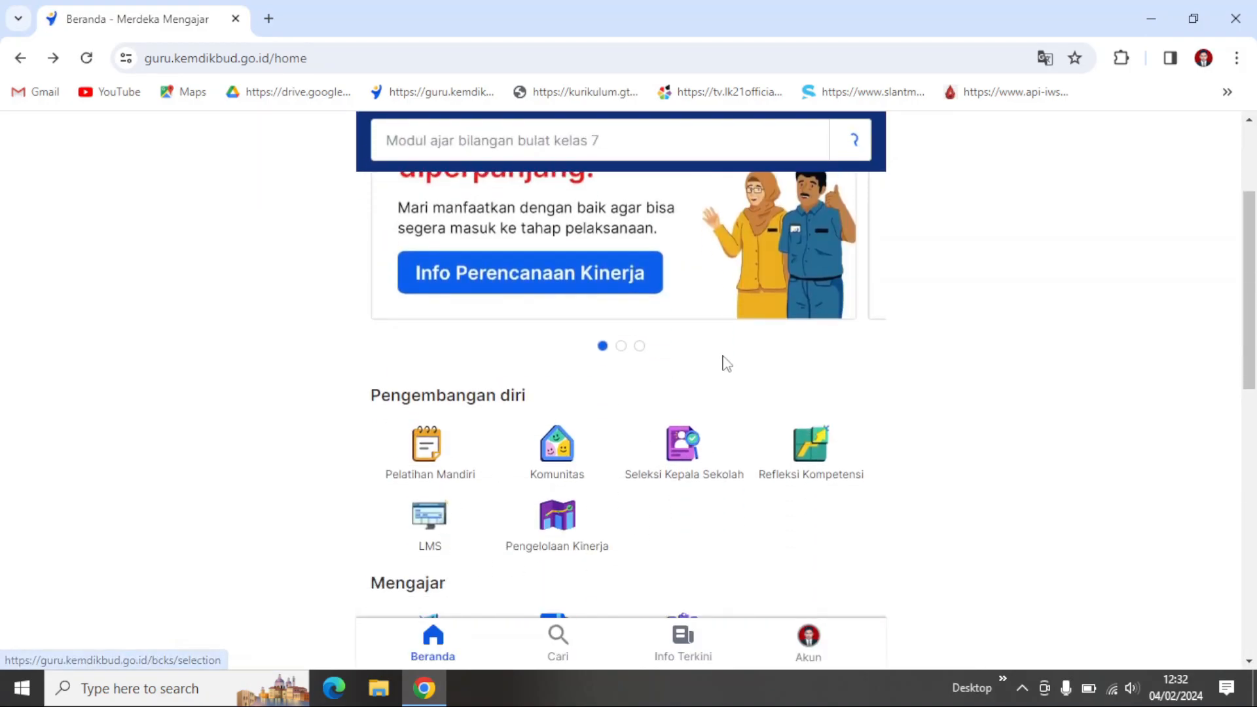
{"action": "scroll", "coordinate": [724, 359], "scroll_direction": "up", "scroll_amount": 2}
{"action": "scroll", "coordinate": [547, 383], "scroll_direction": "up", "scroll_amount": 1}
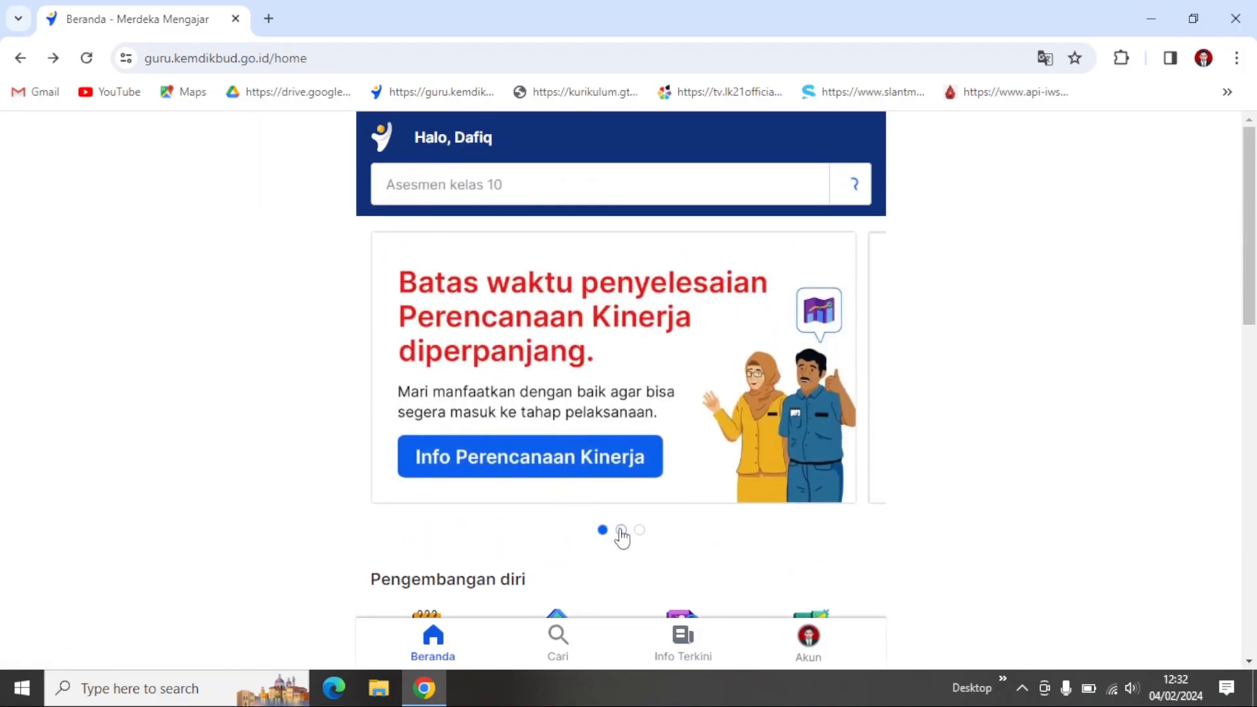
{"action": "left_click", "coordinate": [622, 531]}
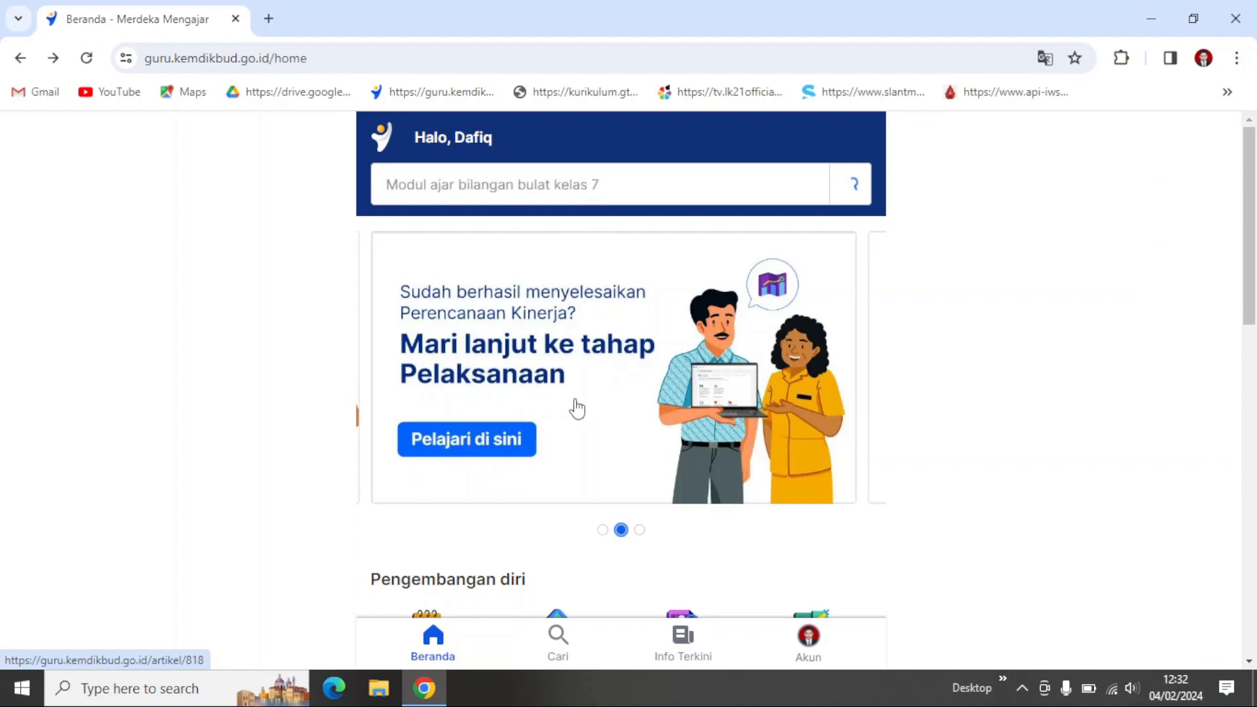
{"action": "left_click", "coordinate": [640, 531]}
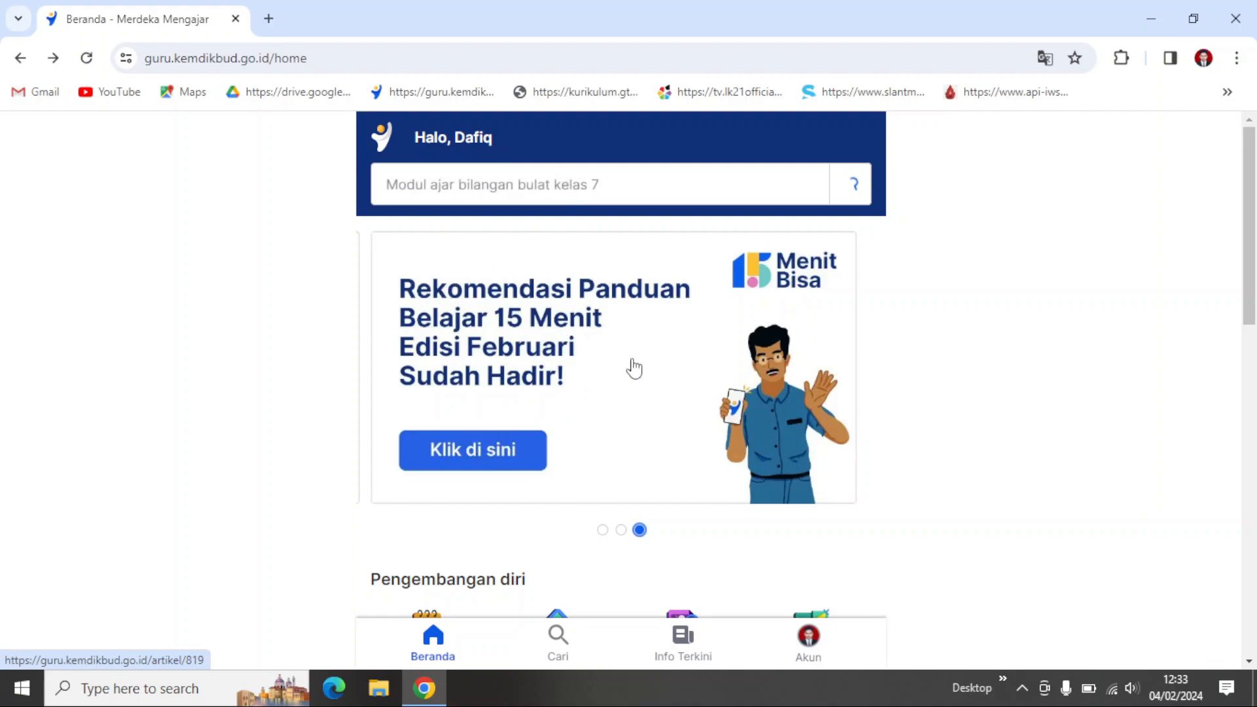
Step: Open Pengelolaan Kinerja from the Pengembangan diri section of the home page
{"action": "scroll", "coordinate": [633, 367], "scroll_direction": "down", "scroll_amount": 4}
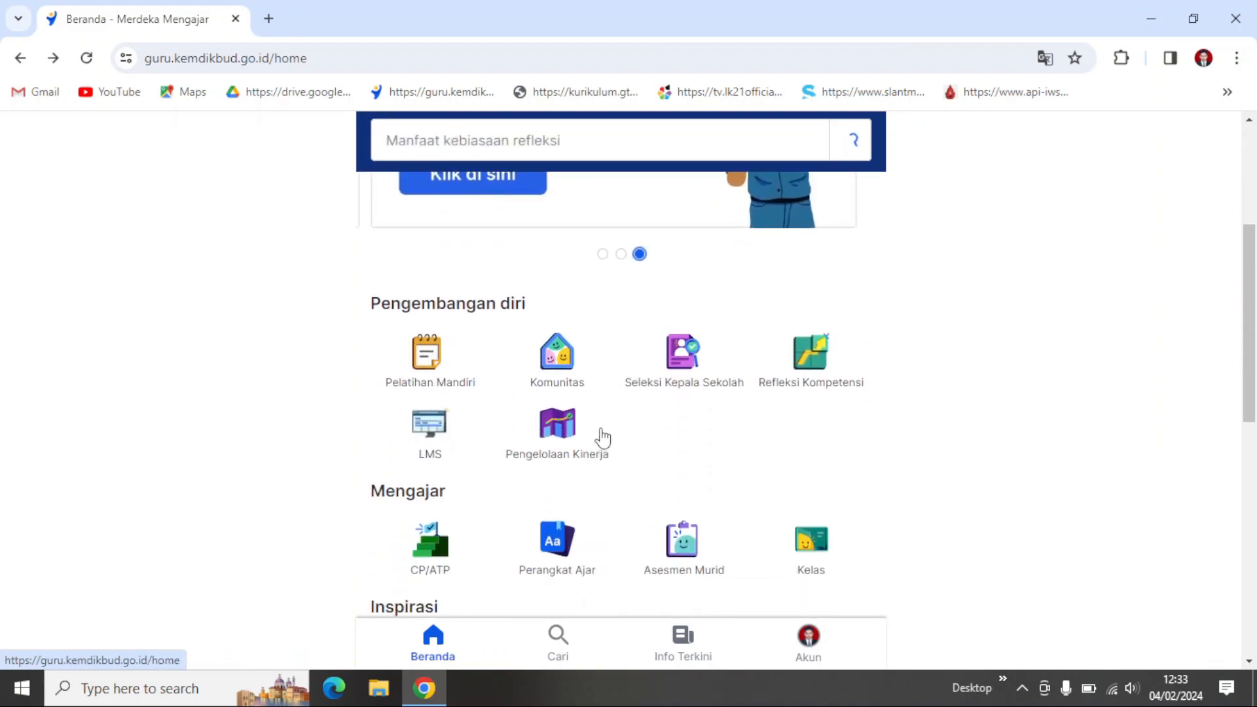
{"action": "scroll", "coordinate": [598, 439], "scroll_direction": "down", "scroll_amount": 1}
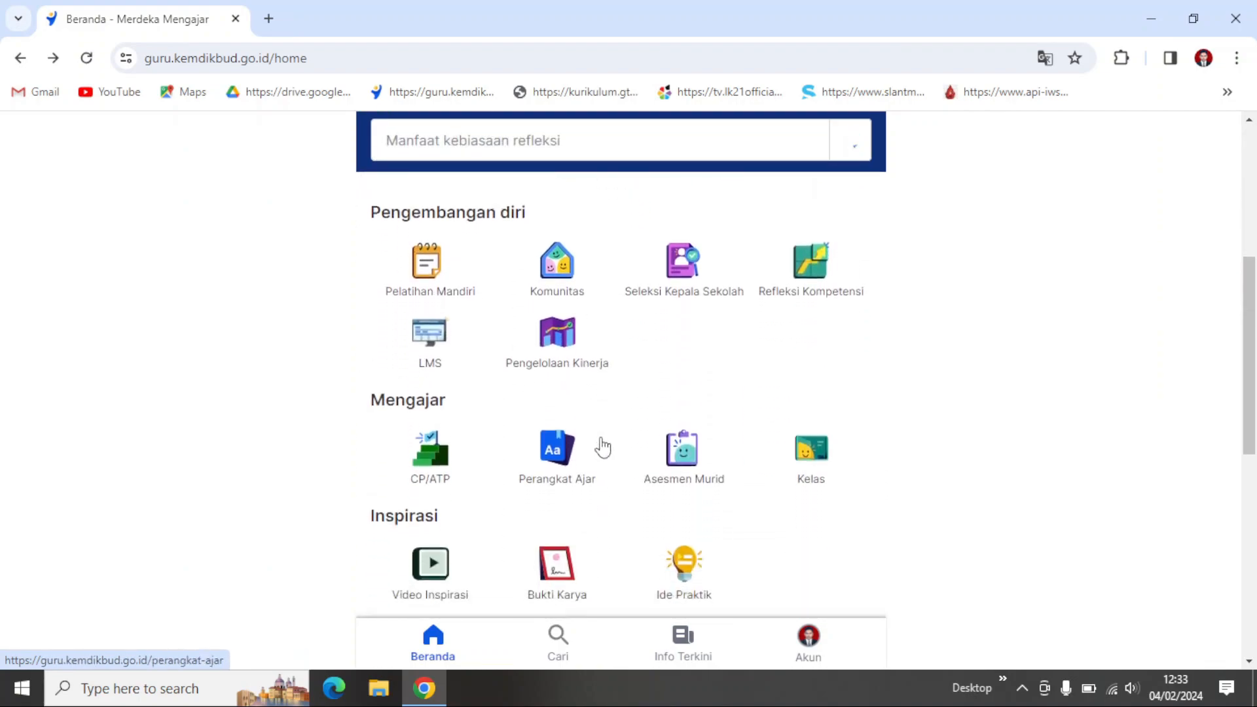
{"action": "left_click", "coordinate": [549, 340]}
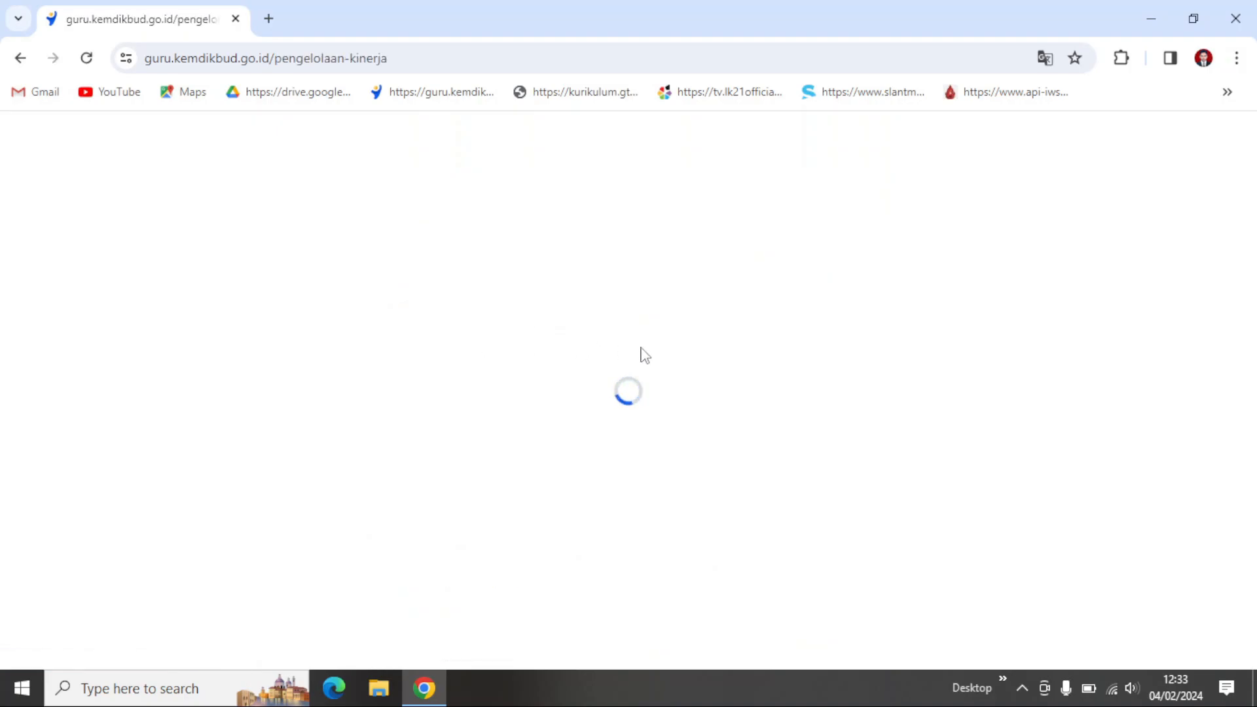
{"action": "scroll", "coordinate": [641, 448], "scroll_direction": "down", "scroll_amount": 2}
{"action": "scroll", "coordinate": [641, 447], "scroll_direction": "up", "scroll_amount": 2}
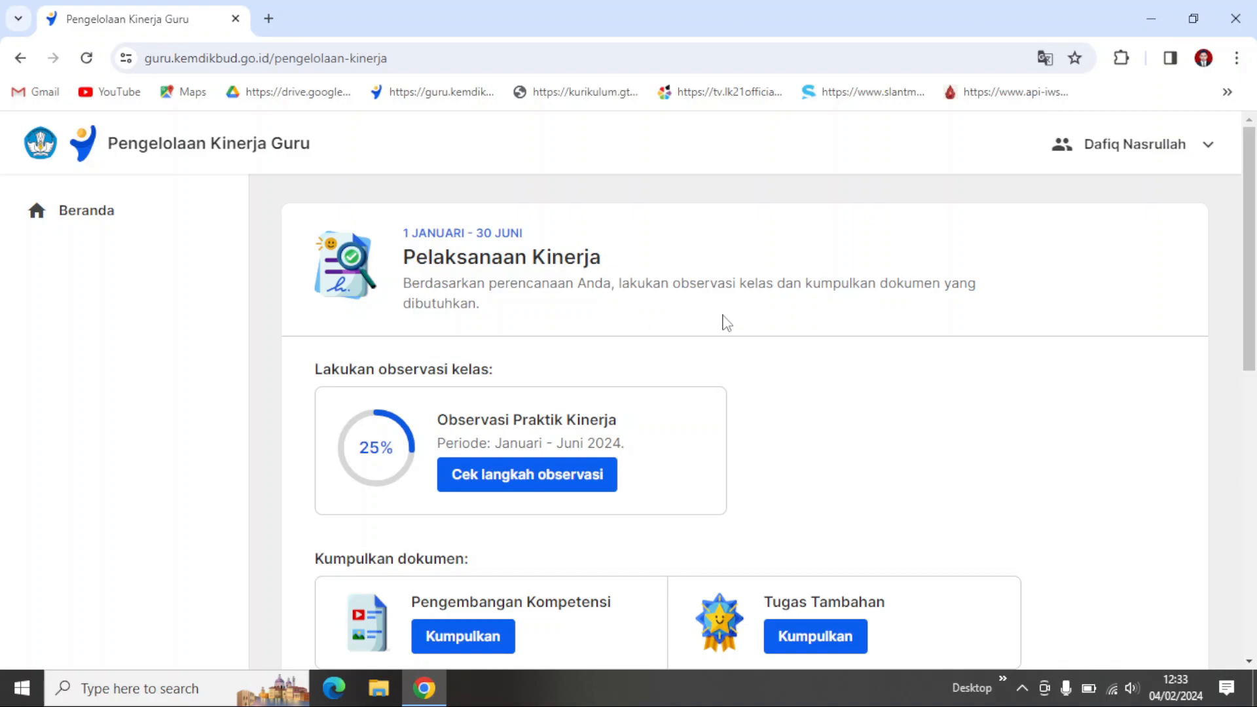
Step: Look over the Pelaksanaan Kinerja overview and open the observation steps for Observasi Praktik Kinerja
{"action": "scroll", "coordinate": [726, 322], "scroll_direction": "down", "scroll_amount": 1}
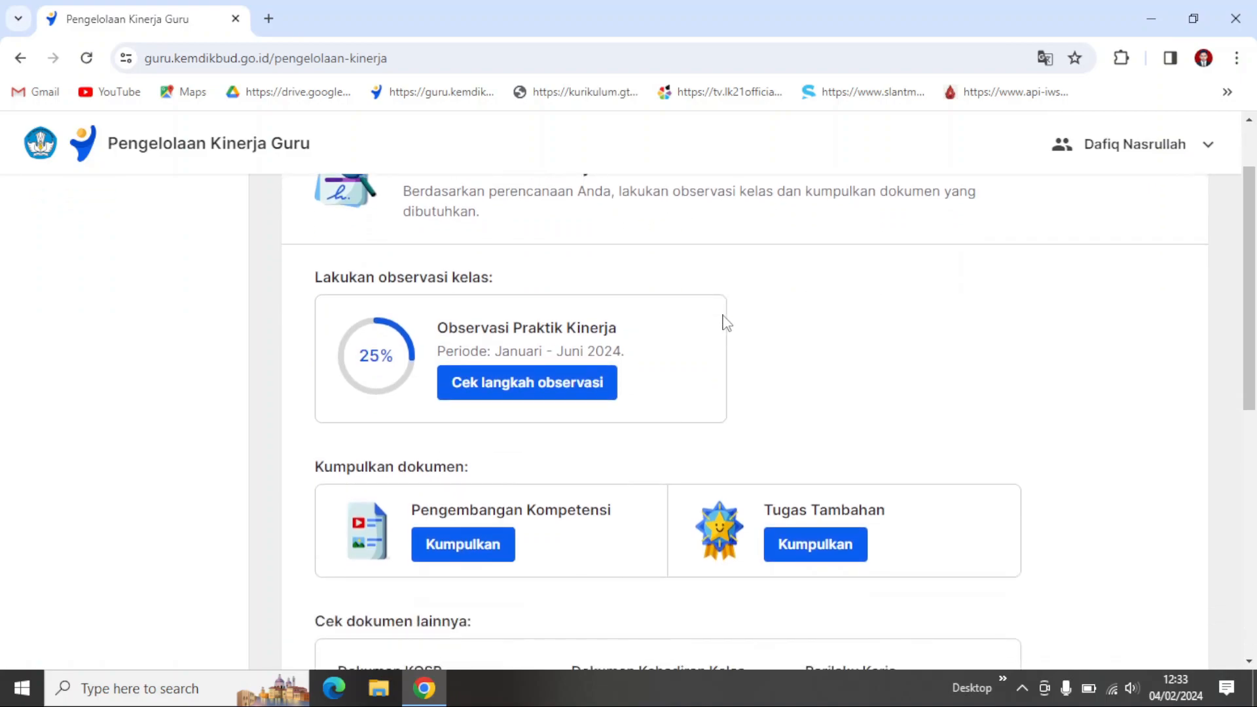
{"action": "scroll", "coordinate": [726, 322], "scroll_direction": "up", "scroll_amount": 1}
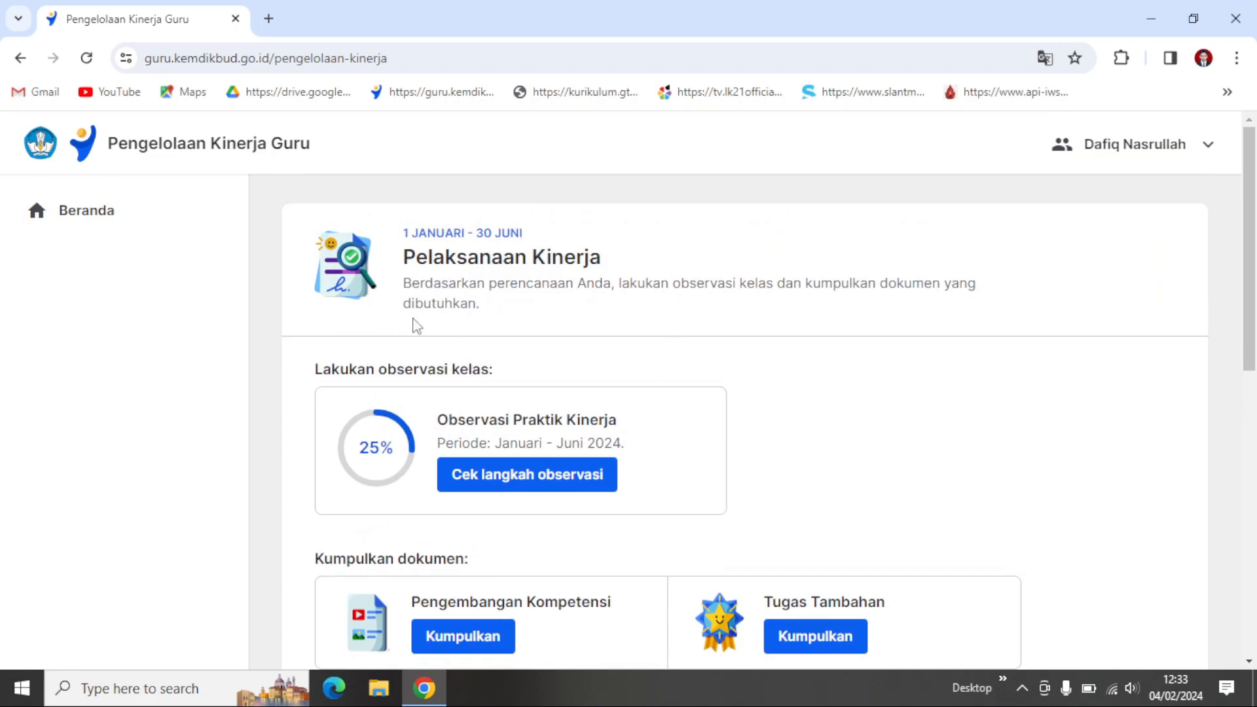
{"action": "scroll", "coordinate": [734, 376], "scroll_direction": "down", "scroll_amount": 1}
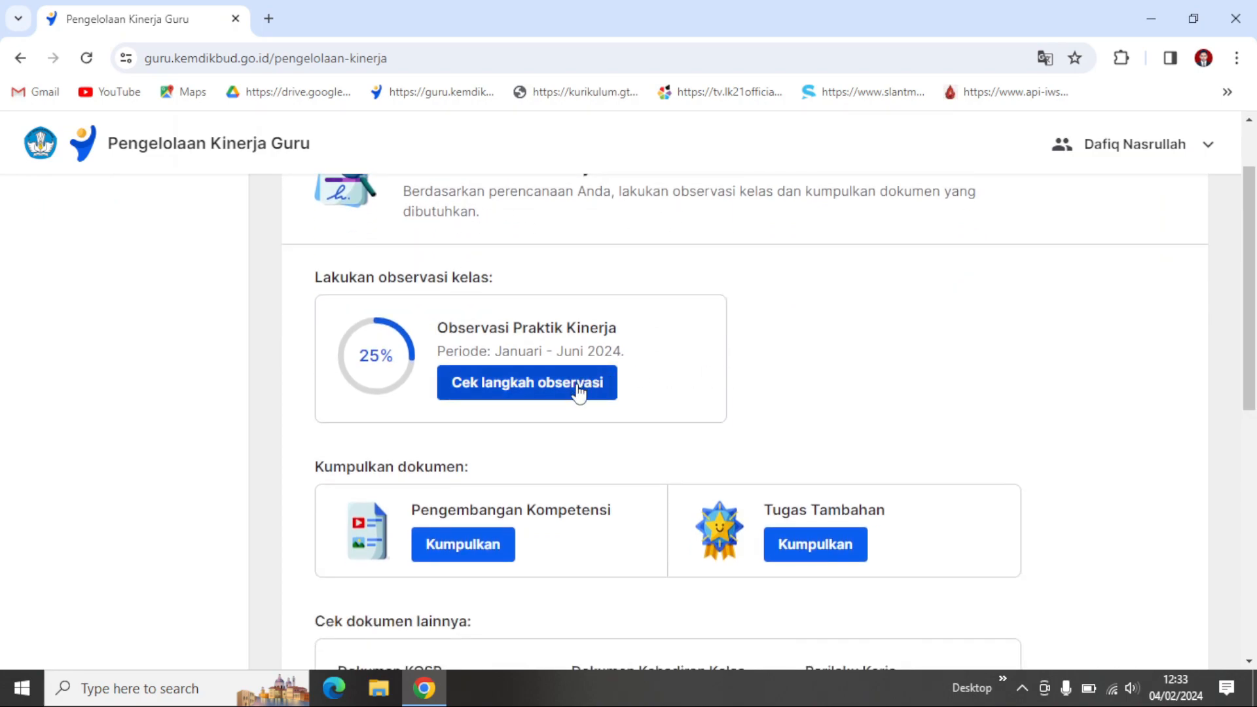
{"action": "left_click", "coordinate": [542, 393]}
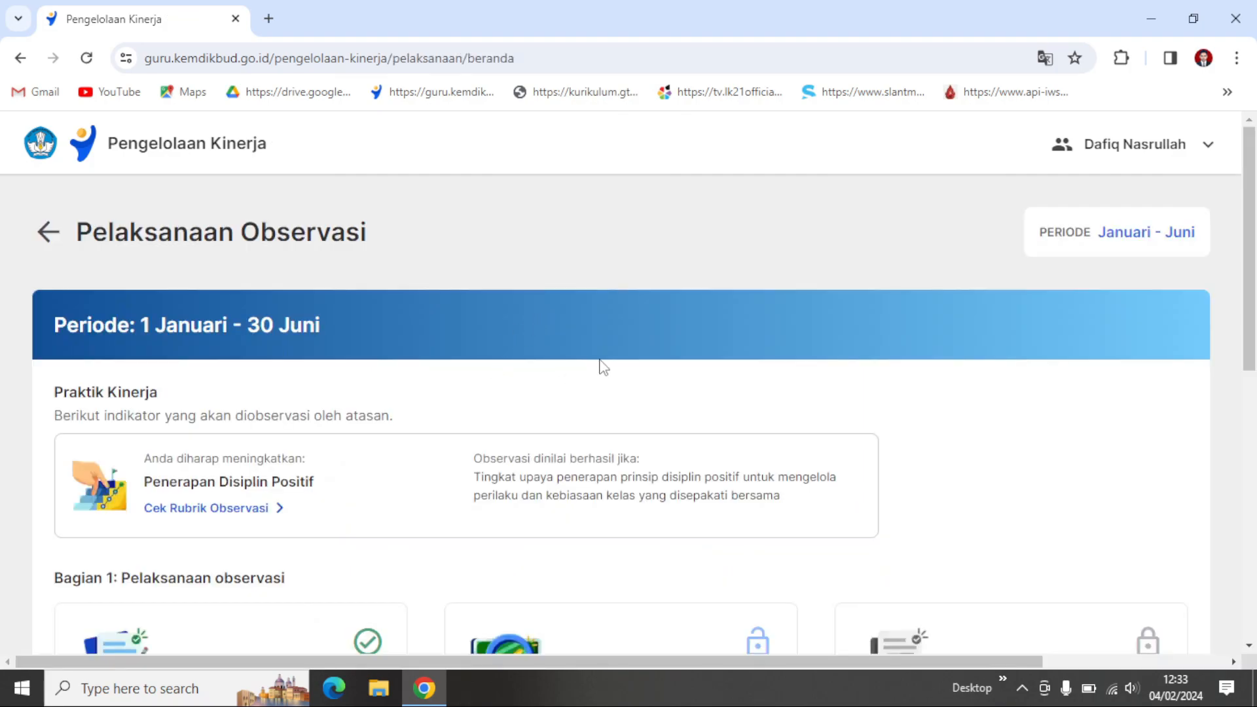
Step: Read the observation rubric for Penerapan Disiplin Positif to its end and acknowledge it
{"action": "scroll", "coordinate": [597, 364], "scroll_direction": "down", "scroll_amount": 3}
{"action": "scroll", "coordinate": [622, 347], "scroll_direction": "up", "scroll_amount": 2}
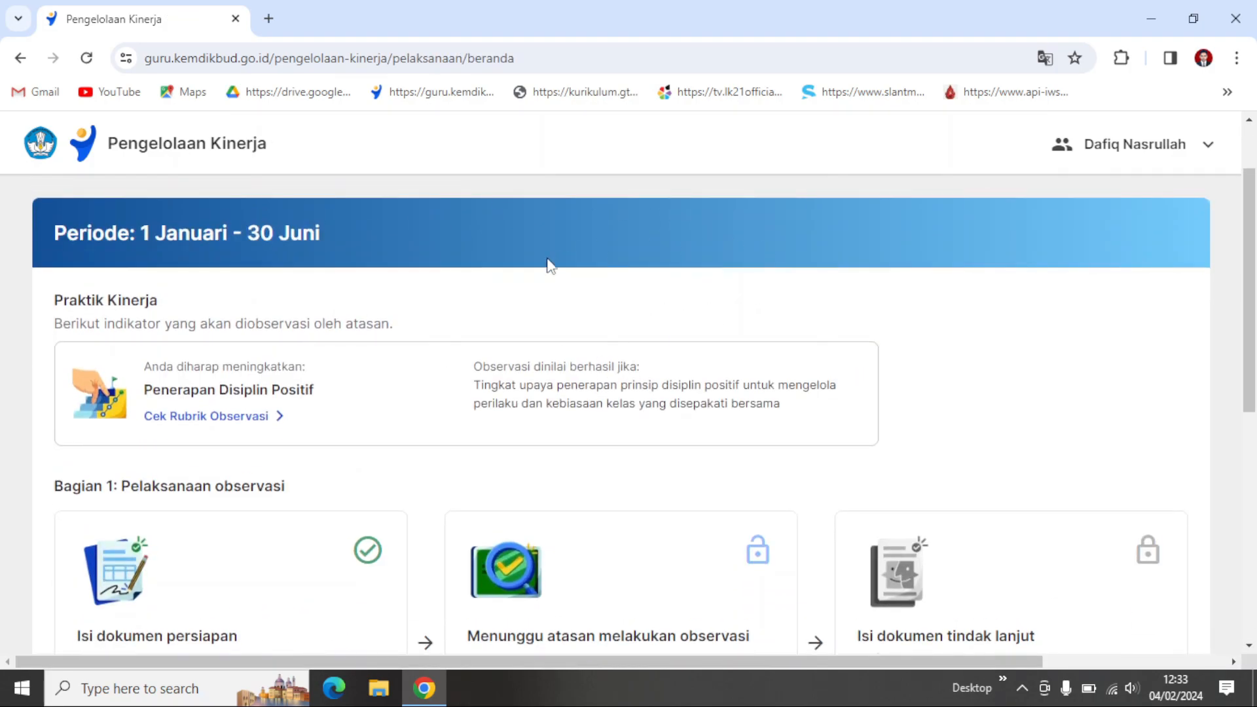
{"action": "scroll", "coordinate": [677, 294], "scroll_direction": "down", "scroll_amount": 2}
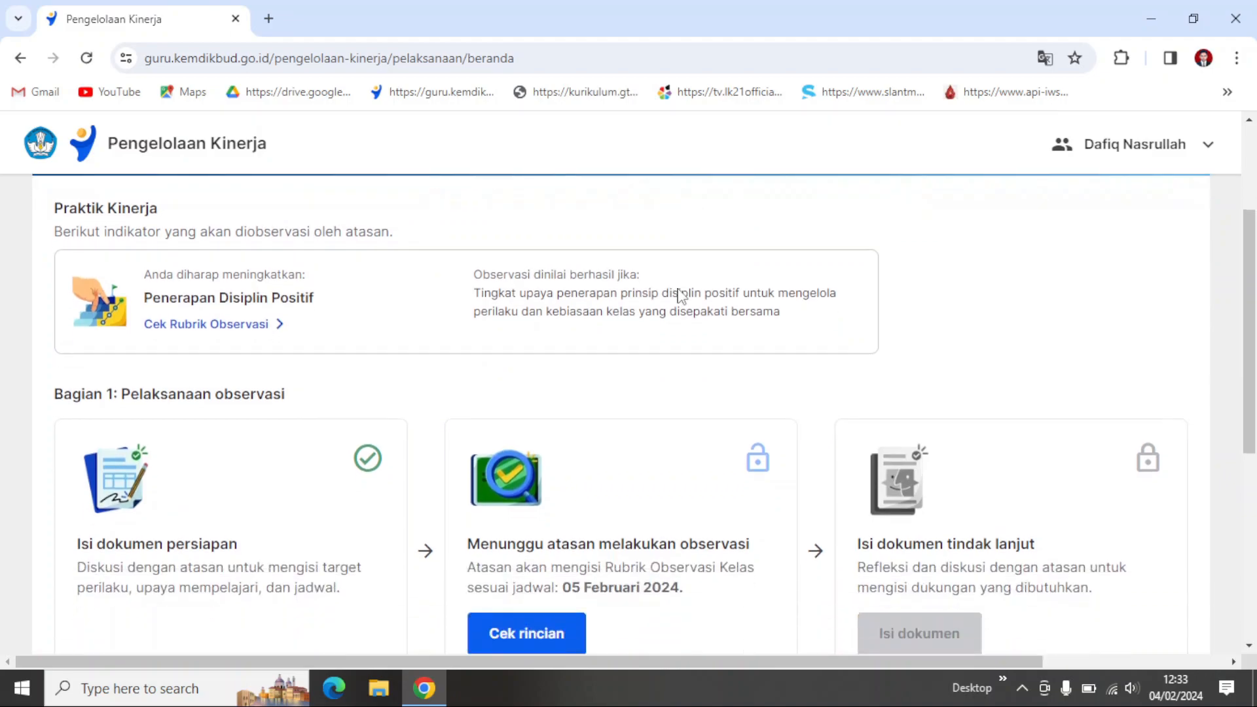
{"action": "left_click", "coordinate": [256, 327]}
{"action": "scroll", "coordinate": [603, 435], "scroll_direction": "down", "scroll_amount": 7}
{"action": "scroll", "coordinate": [604, 435], "scroll_direction": "down", "scroll_amount": 3}
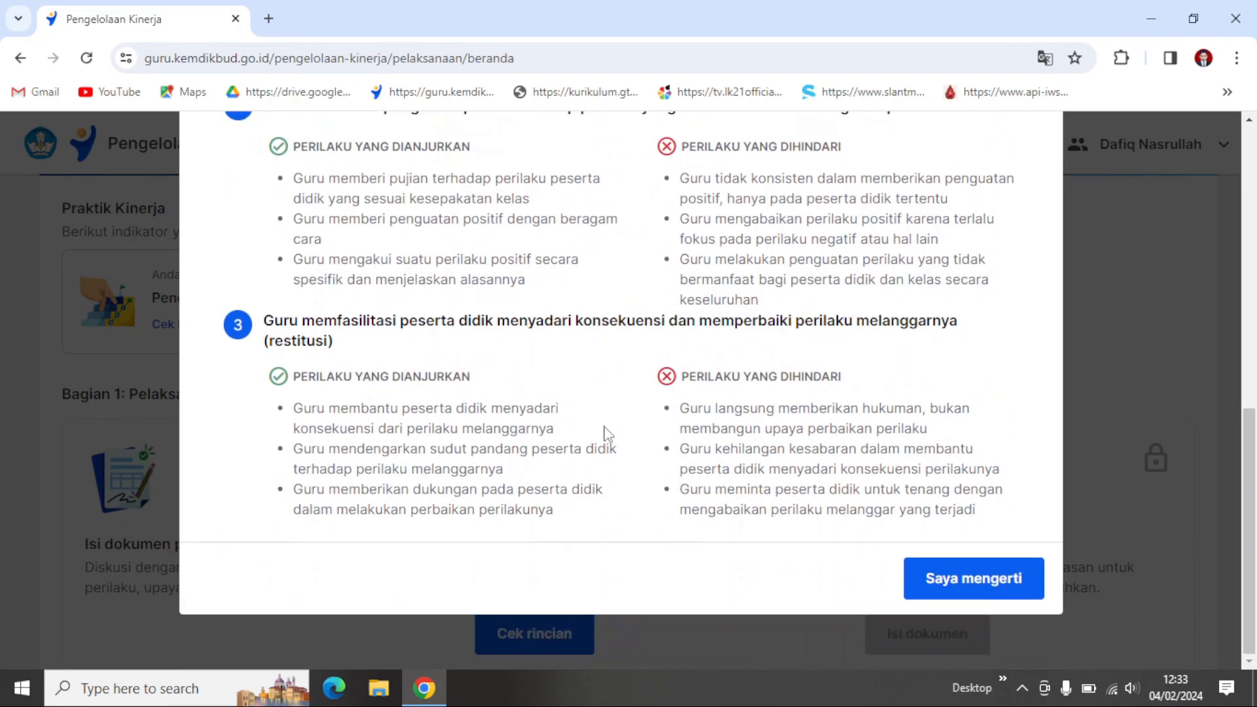
{"action": "left_click", "coordinate": [985, 579]}
Step: Go back to the Pelaksanaan Kinerja overview and reopen the observation steps for Observasi Praktik Kinerja
{"action": "scroll", "coordinate": [256, 303], "scroll_direction": "up", "scroll_amount": 2}
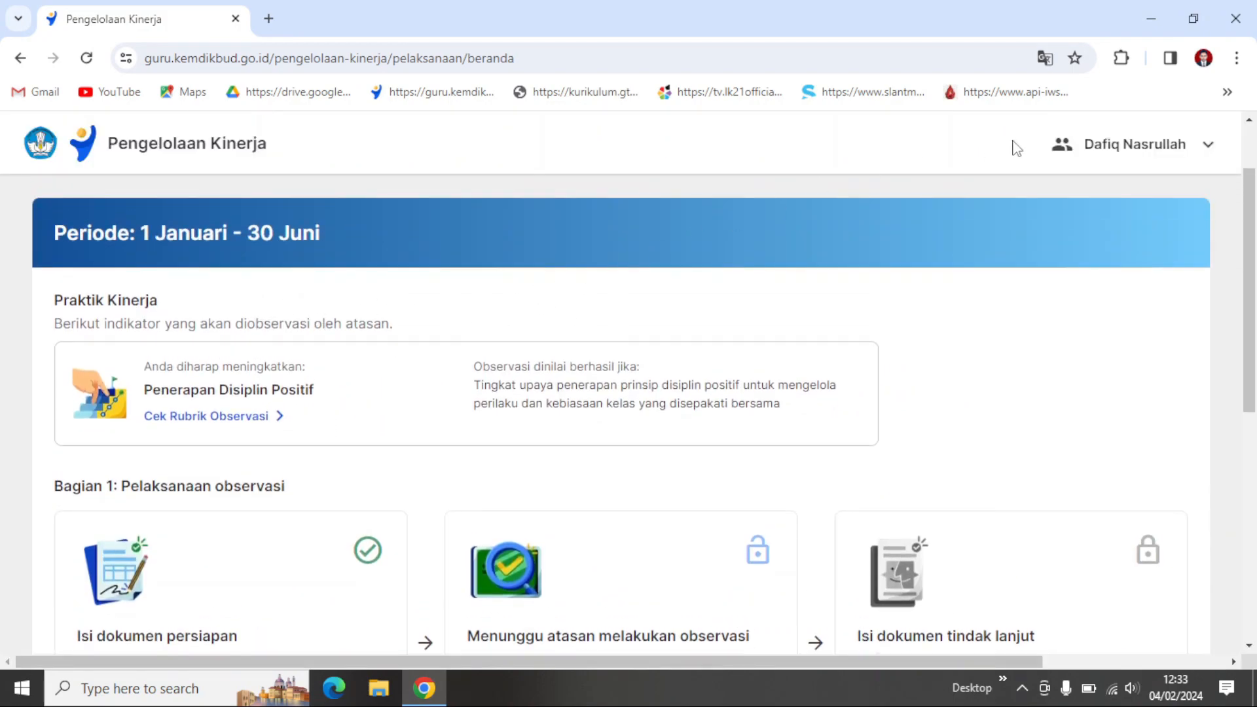
{"action": "scroll", "coordinate": [520, 245], "scroll_direction": "up", "scroll_amount": 2}
{"action": "left_click", "coordinate": [49, 234]}
{"action": "scroll", "coordinate": [778, 399], "scroll_direction": "down", "scroll_amount": 1}
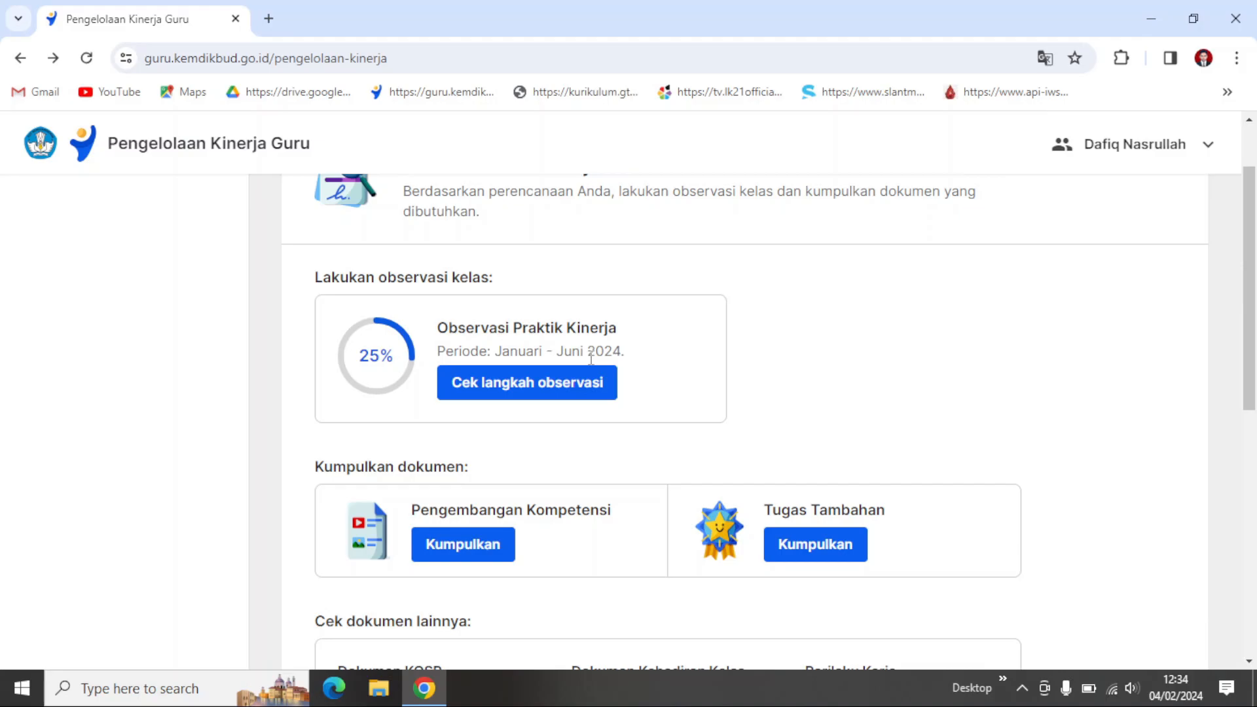
{"action": "left_click", "coordinate": [517, 398]}
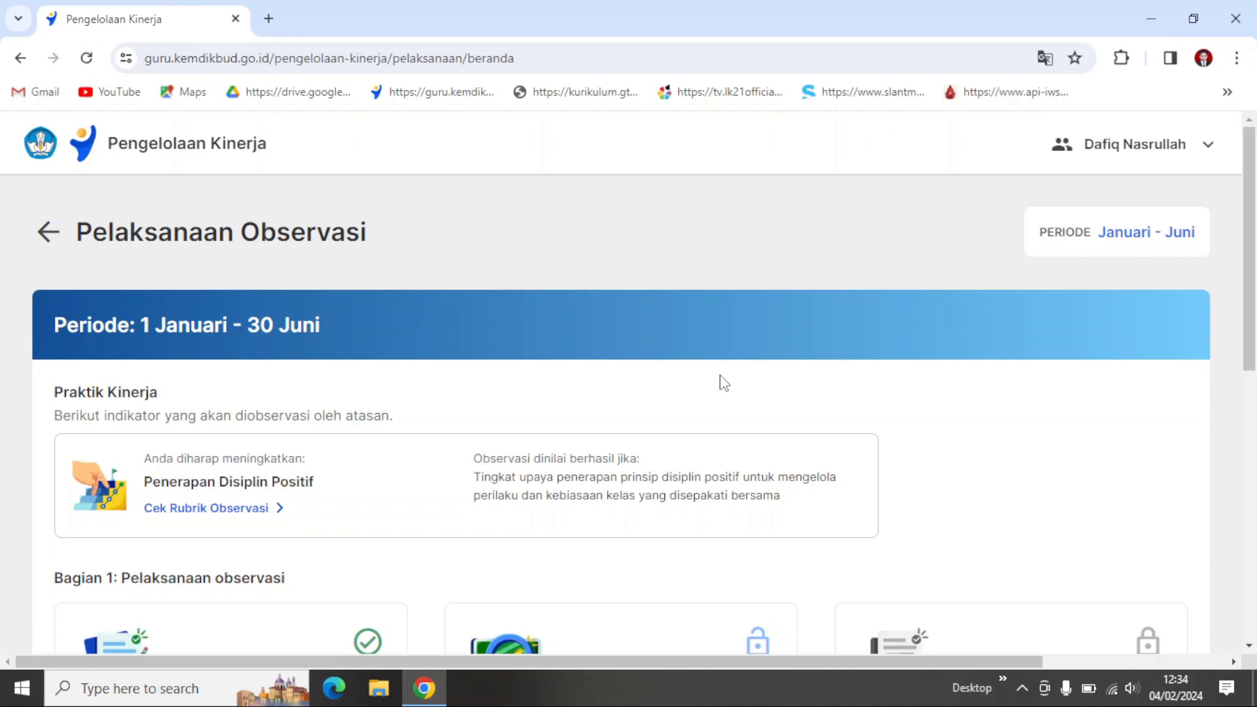
Step: Review the Penerapan Disiplin Positif observation rubric twice more, acknowledging it each time, and show the Bagian 1 observation stages
{"action": "scroll", "coordinate": [724, 383], "scroll_direction": "down", "scroll_amount": 1}
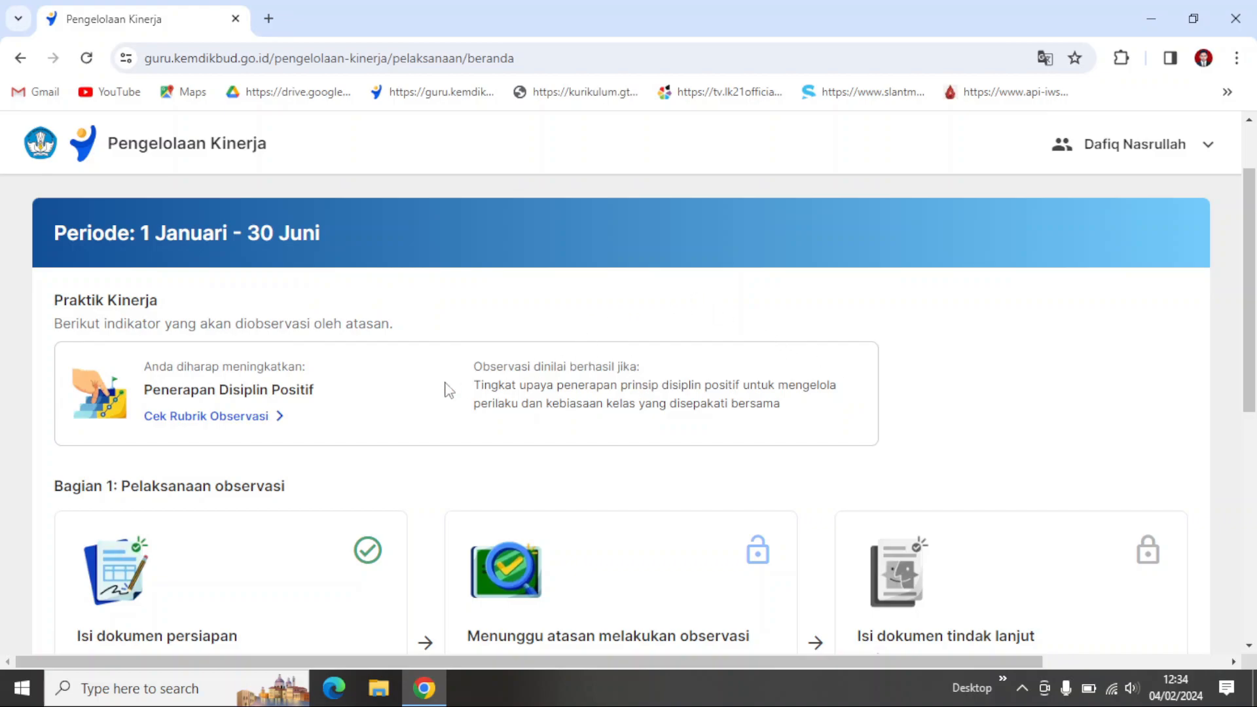
{"action": "scroll", "coordinate": [349, 425], "scroll_direction": "down", "scroll_amount": 1}
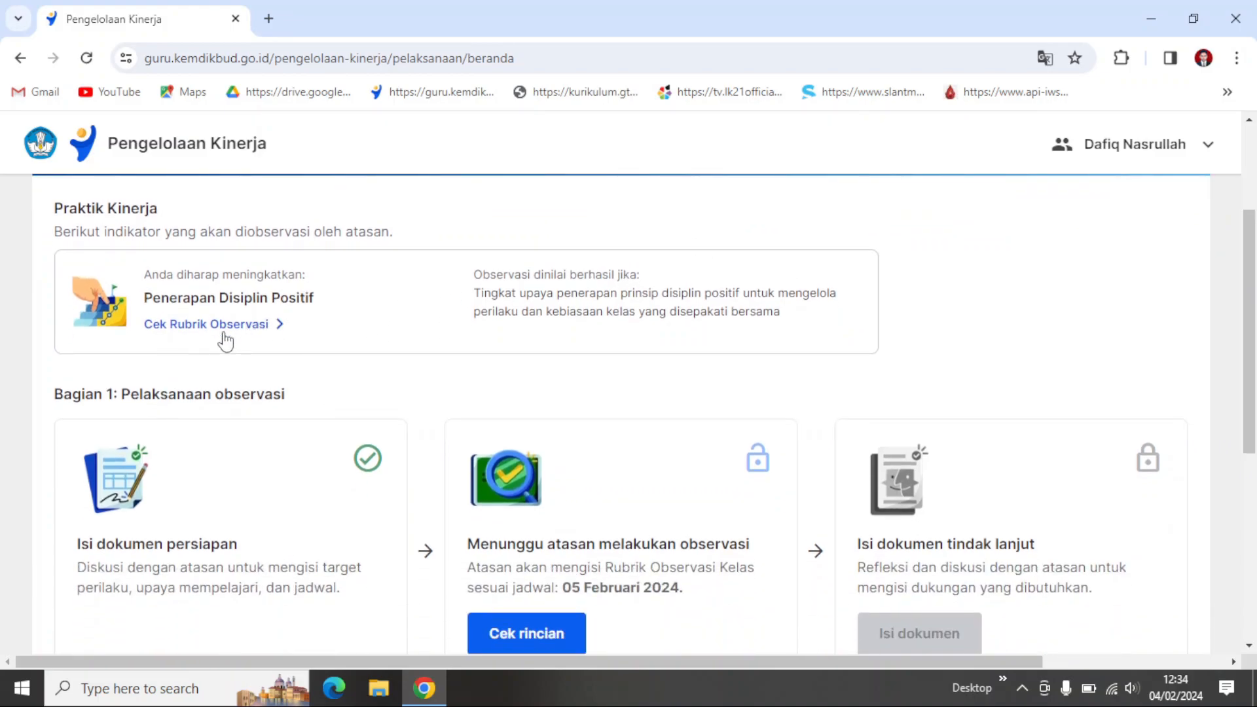
{"action": "left_click", "coordinate": [238, 325]}
{"action": "scroll", "coordinate": [460, 400], "scroll_direction": "down", "scroll_amount": 3}
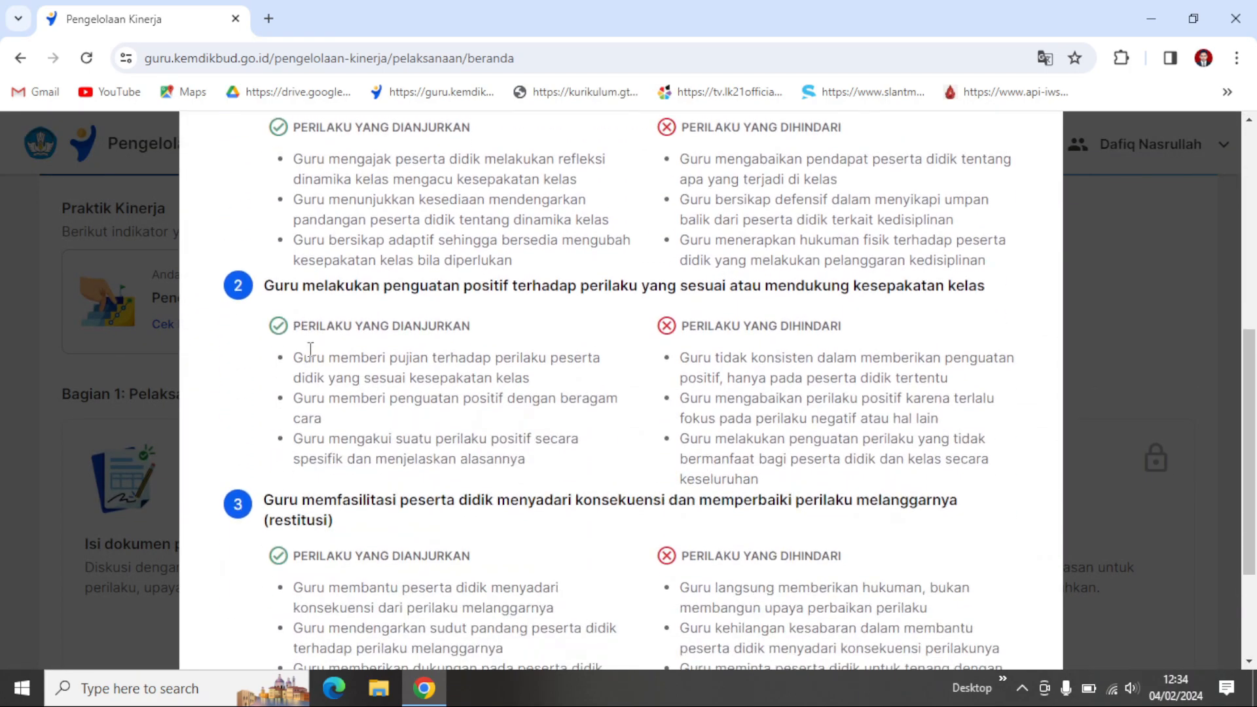
{"action": "scroll", "coordinate": [303, 354], "scroll_direction": "down", "scroll_amount": 3}
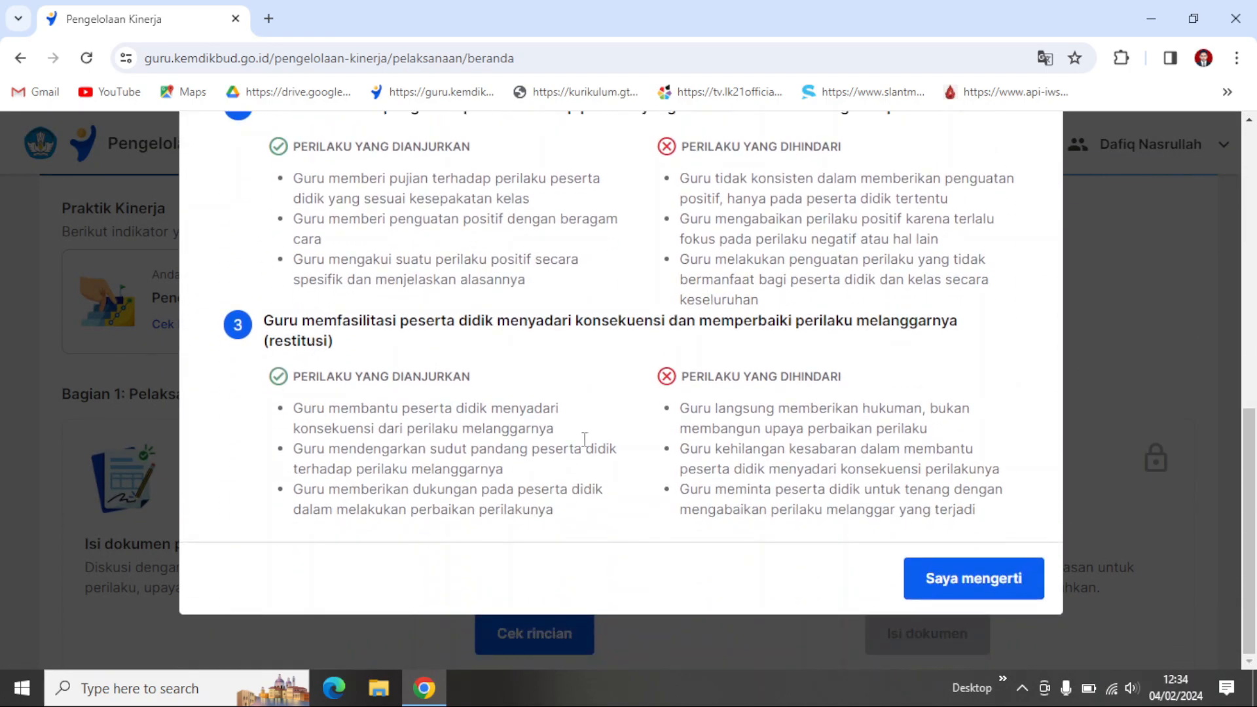
{"action": "left_click", "coordinate": [972, 587]}
{"action": "scroll", "coordinate": [264, 438], "scroll_direction": "down", "scroll_amount": 2}
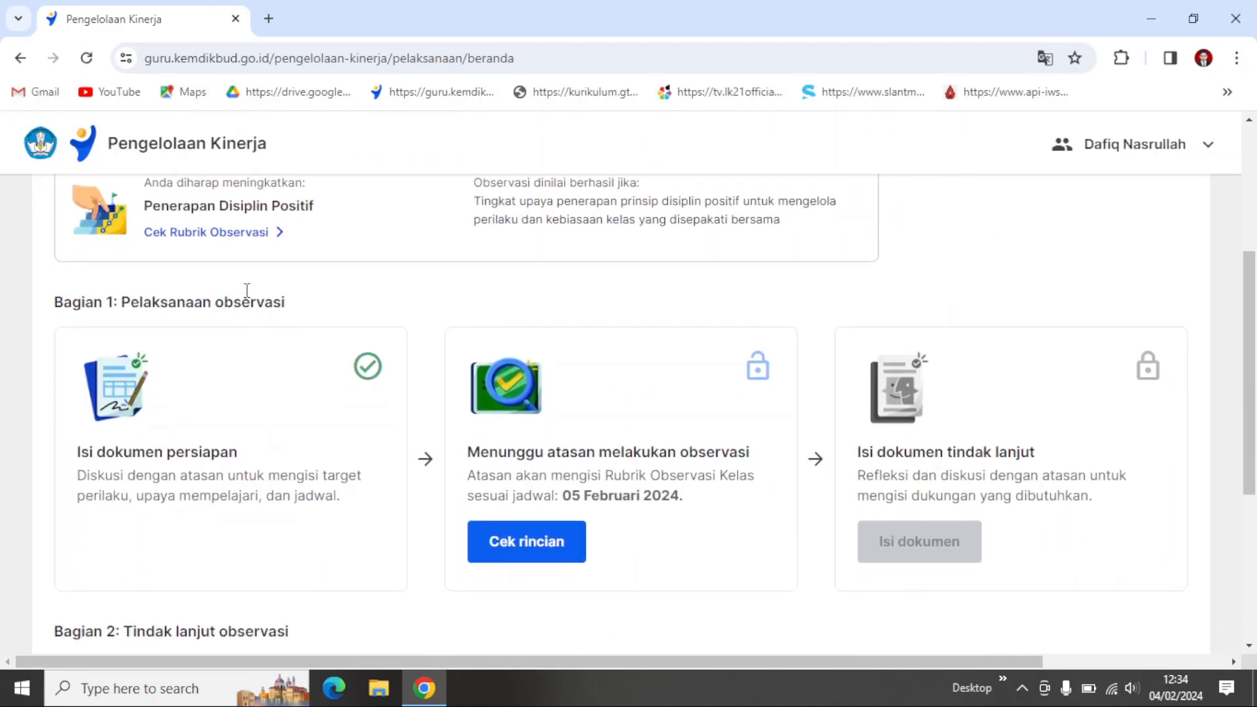
{"action": "left_click", "coordinate": [261, 234]}
{"action": "scroll", "coordinate": [578, 471], "scroll_direction": "down", "scroll_amount": 10}
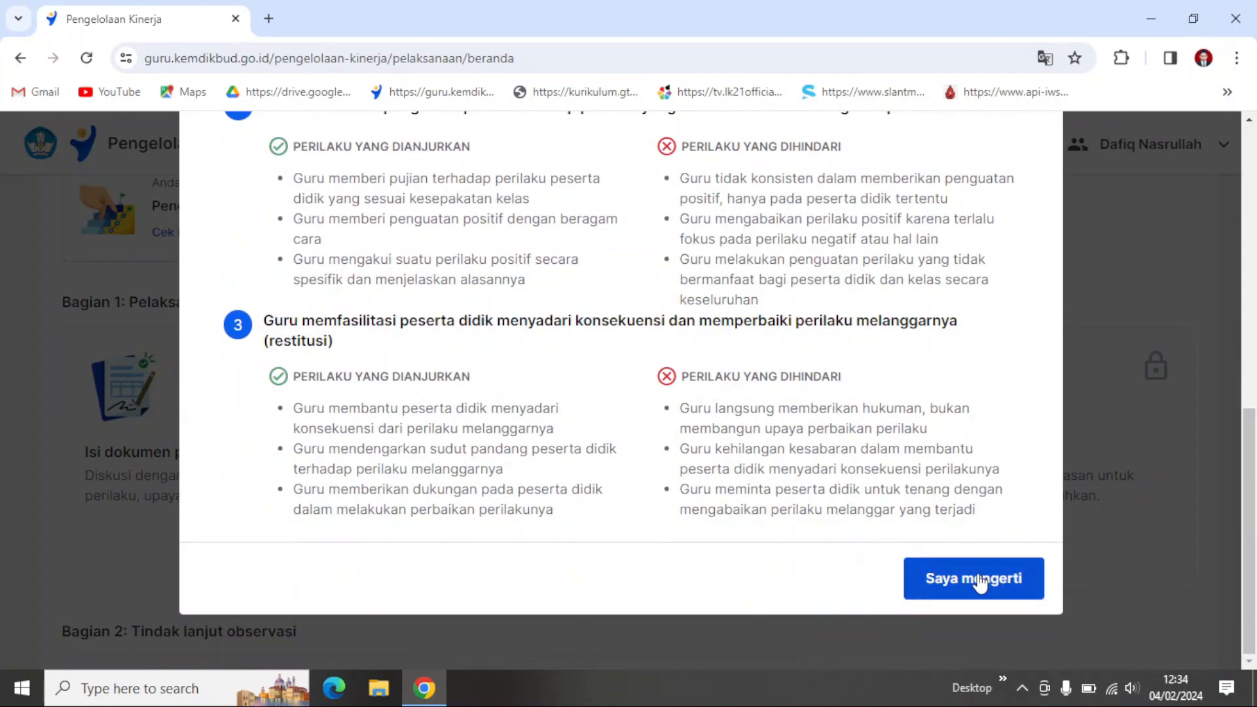
{"action": "left_click", "coordinate": [976, 581]}
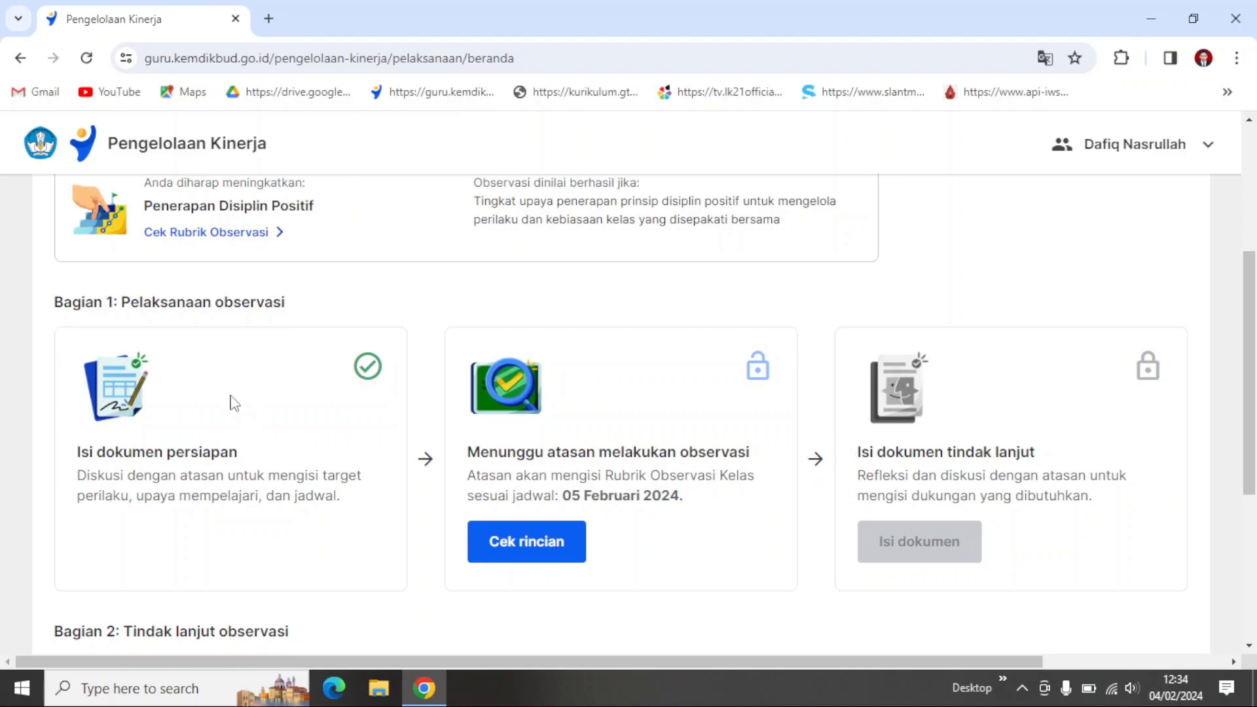
Step: Open the details of the pending supervisor observation, read the Rincian Observasi page to its end, and return to Pelaksanaan Observasi
{"action": "scroll", "coordinate": [300, 419], "scroll_direction": "down", "scroll_amount": 2}
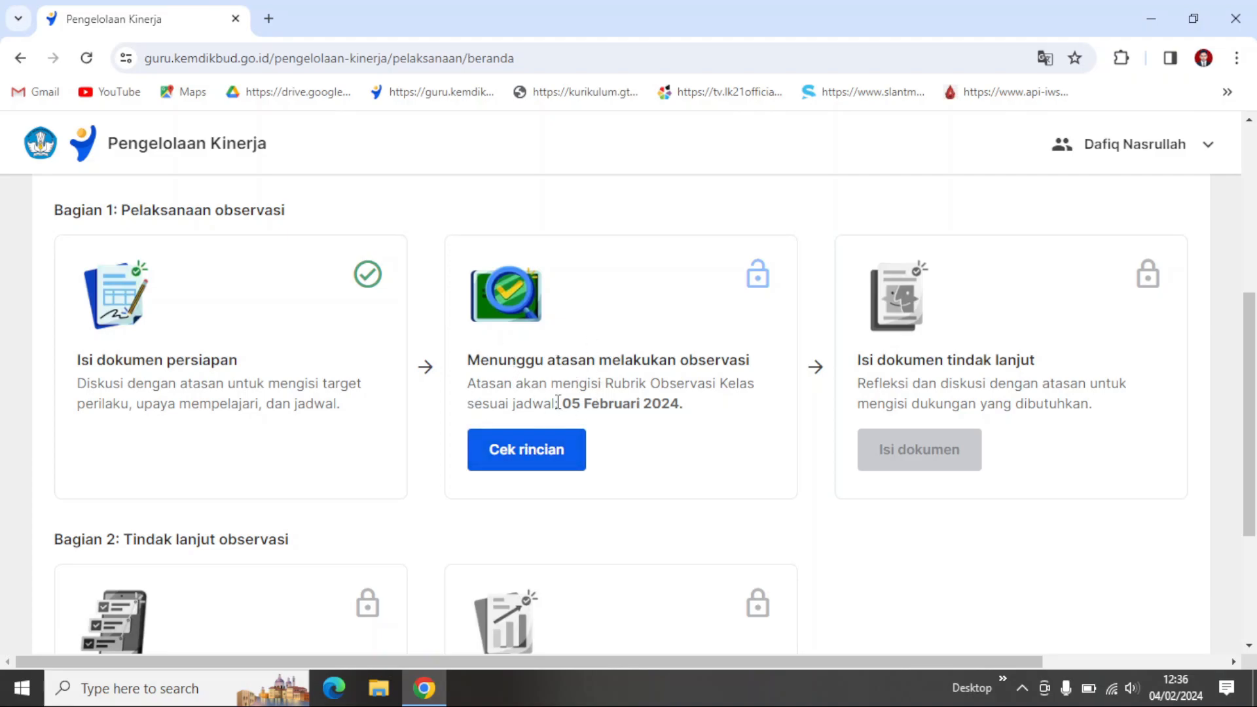
{"action": "left_click", "coordinate": [555, 465]}
{"action": "scroll", "coordinate": [429, 407], "scroll_direction": "down", "scroll_amount": 3}
{"action": "scroll", "coordinate": [341, 345], "scroll_direction": "down", "scroll_amount": 1}
{"action": "scroll", "coordinate": [342, 345], "scroll_direction": "up", "scroll_amount": 1}
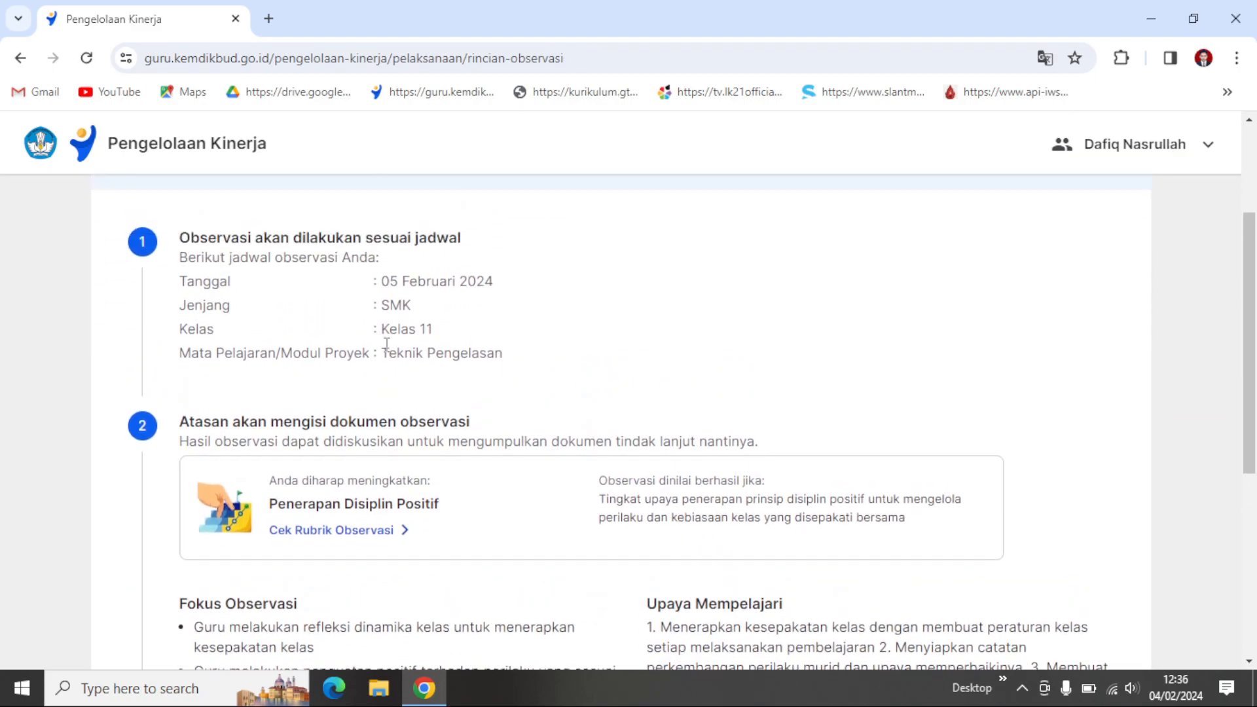
{"action": "scroll", "coordinate": [386, 352], "scroll_direction": "down", "scroll_amount": 3}
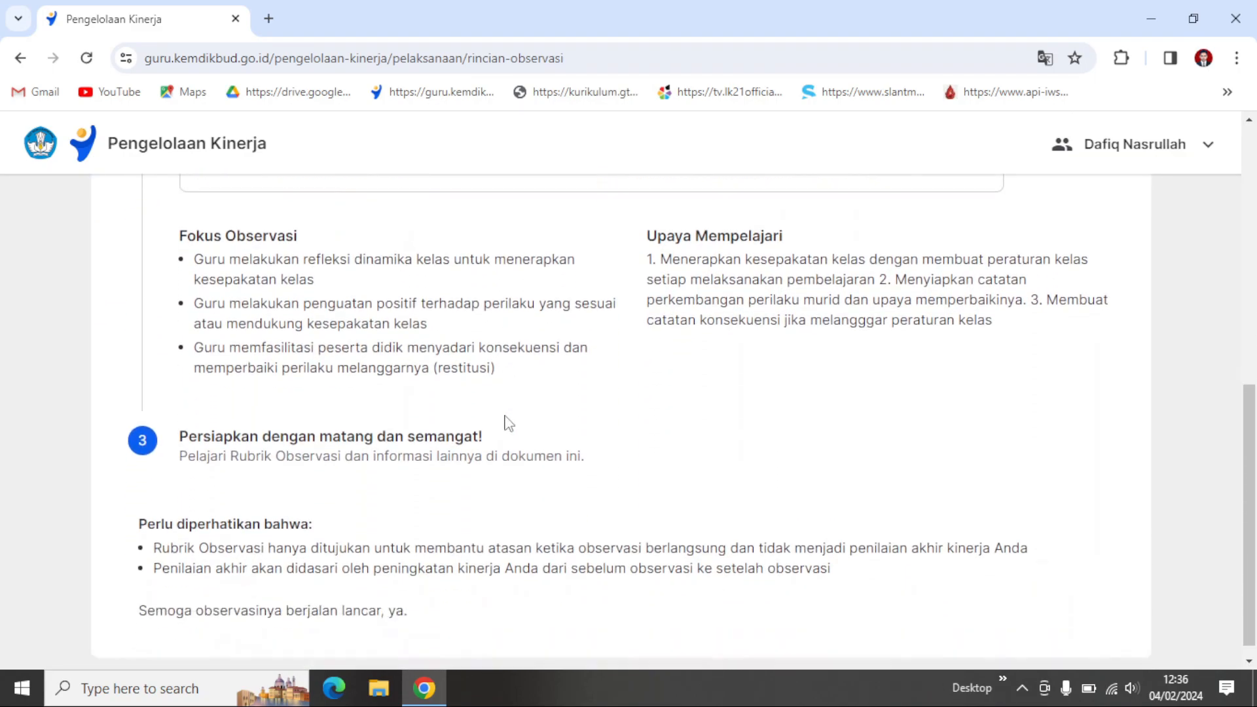
{"action": "scroll", "coordinate": [514, 412], "scroll_direction": "down", "scroll_amount": 2}
{"action": "scroll", "coordinate": [507, 423], "scroll_direction": "up", "scroll_amount": 10}
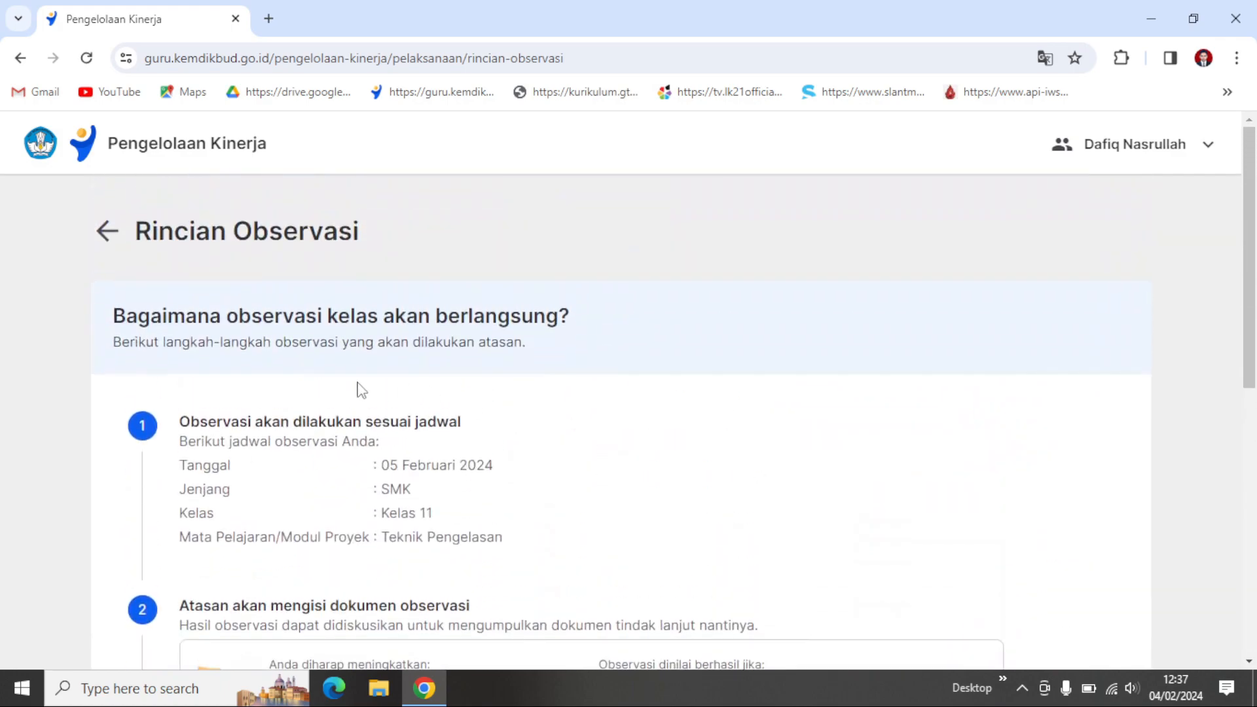
{"action": "scroll", "coordinate": [319, 422], "scroll_direction": "down", "scroll_amount": 3}
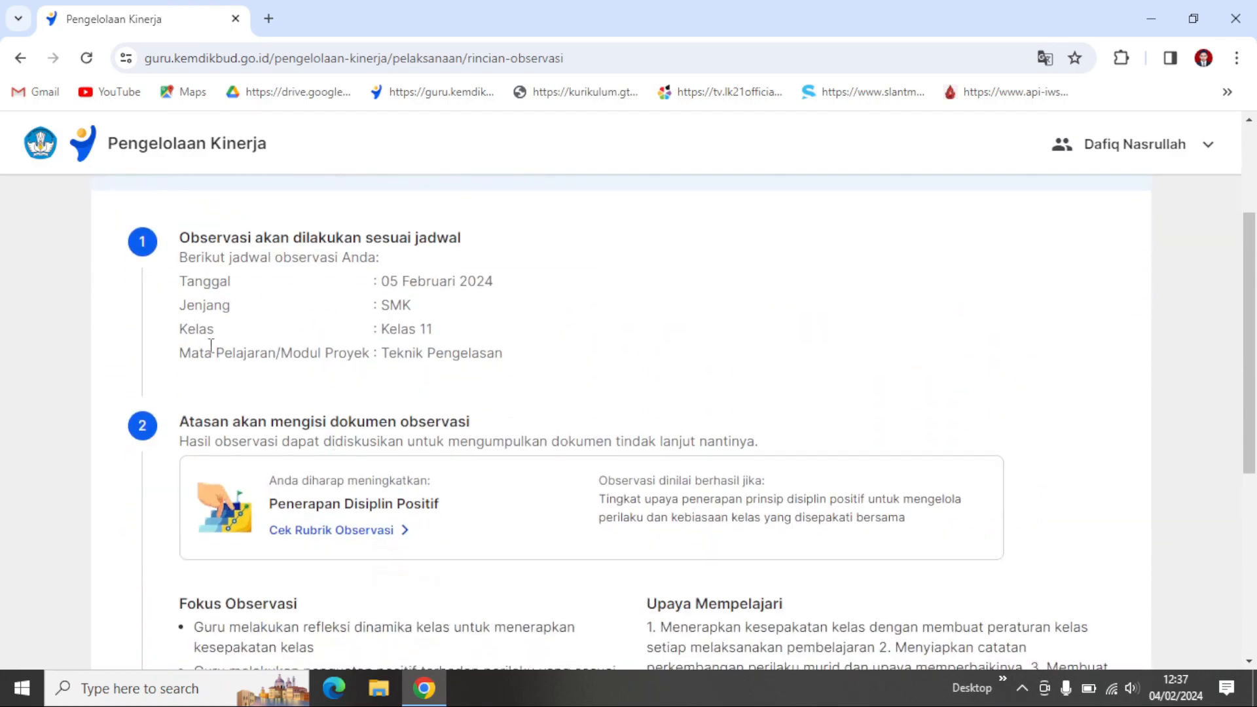
{"action": "scroll", "coordinate": [202, 337], "scroll_direction": "up", "scroll_amount": 3}
{"action": "left_click", "coordinate": [111, 235]}
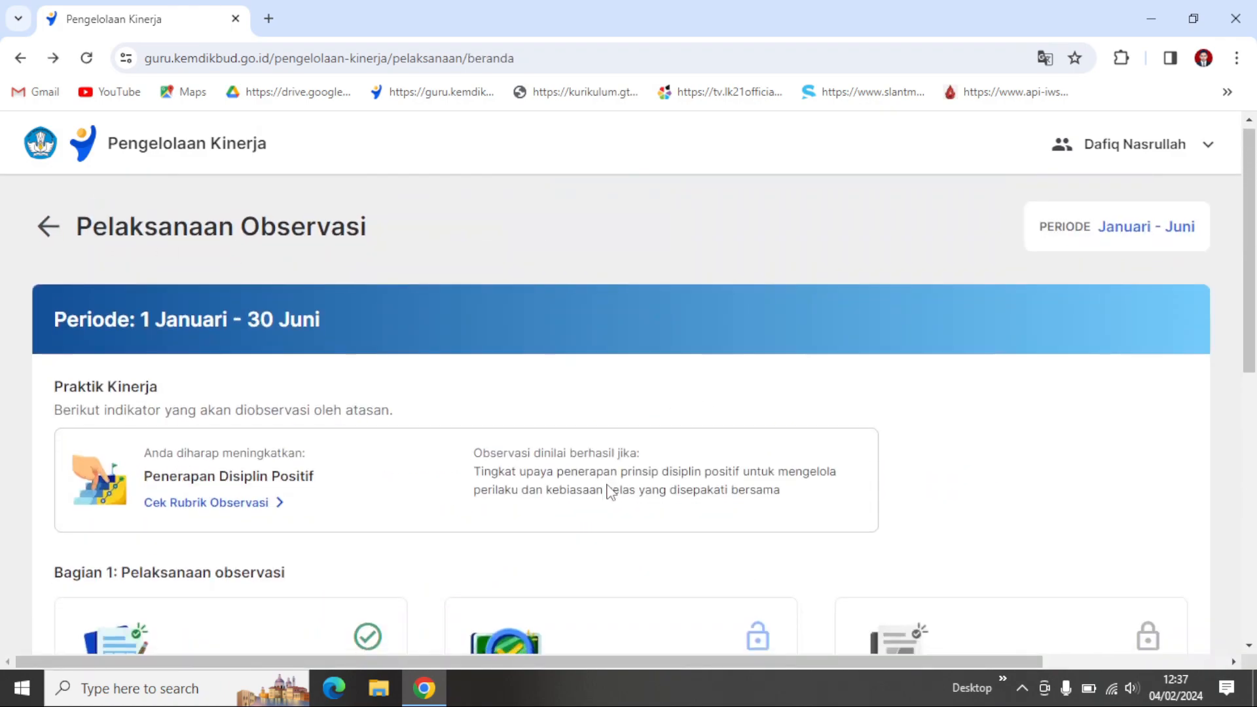
Step: Examine the Bagian 1 observation stages and the Bagian 2 follow-up stages on the Pelaksanaan Observasi page
{"action": "scroll", "coordinate": [606, 492], "scroll_direction": "down", "scroll_amount": 3}
{"action": "scroll", "coordinate": [567, 511], "scroll_direction": "down", "scroll_amount": 3}
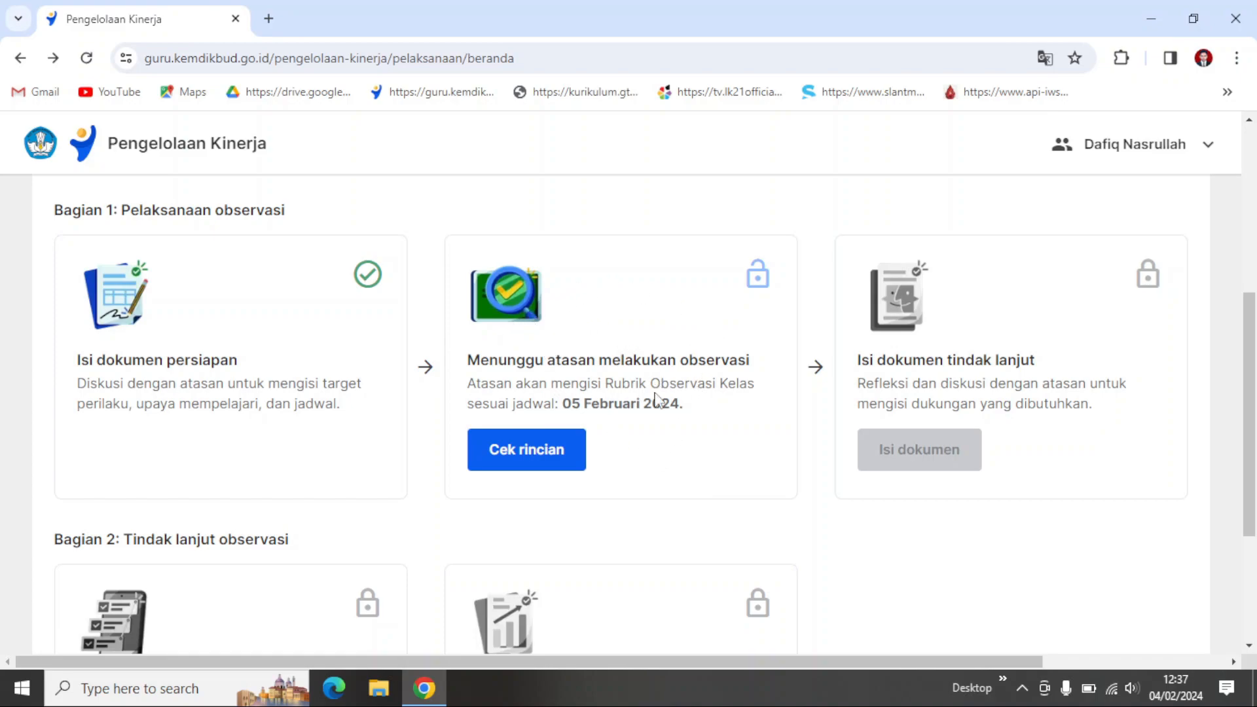
{"action": "scroll", "coordinate": [657, 400], "scroll_direction": "down", "scroll_amount": 1}
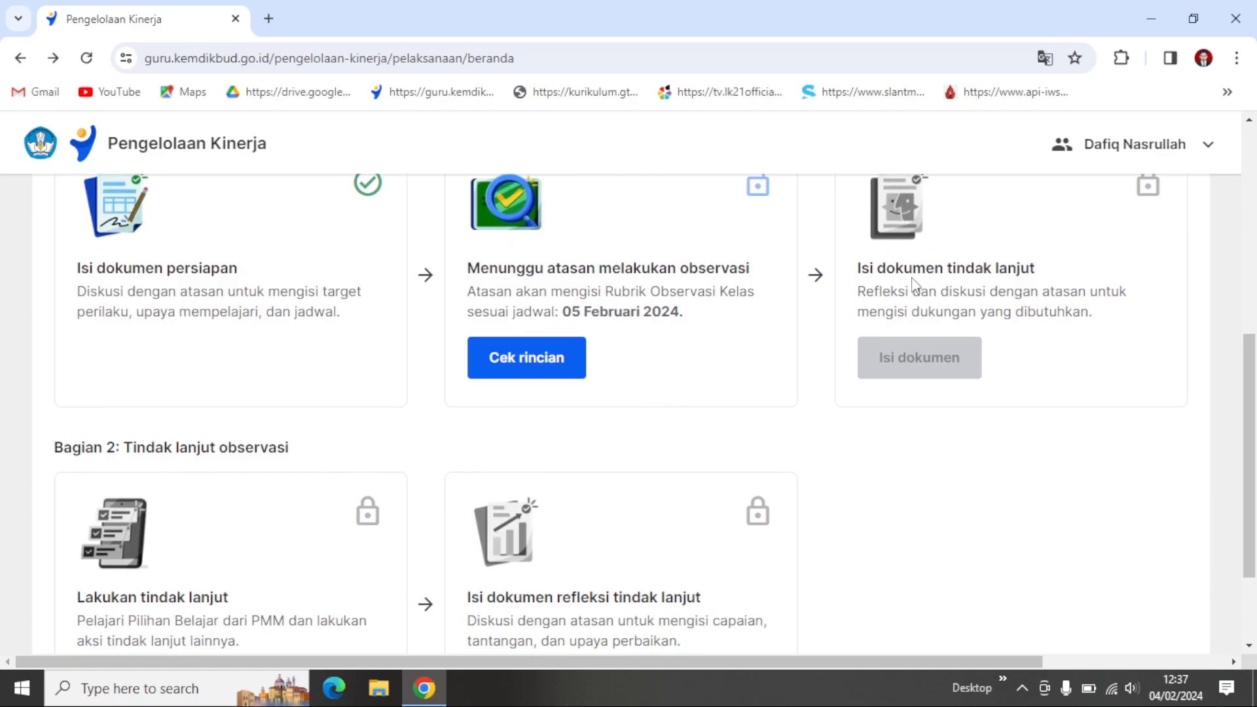
{"action": "scroll", "coordinate": [907, 275], "scroll_direction": "up", "scroll_amount": 1}
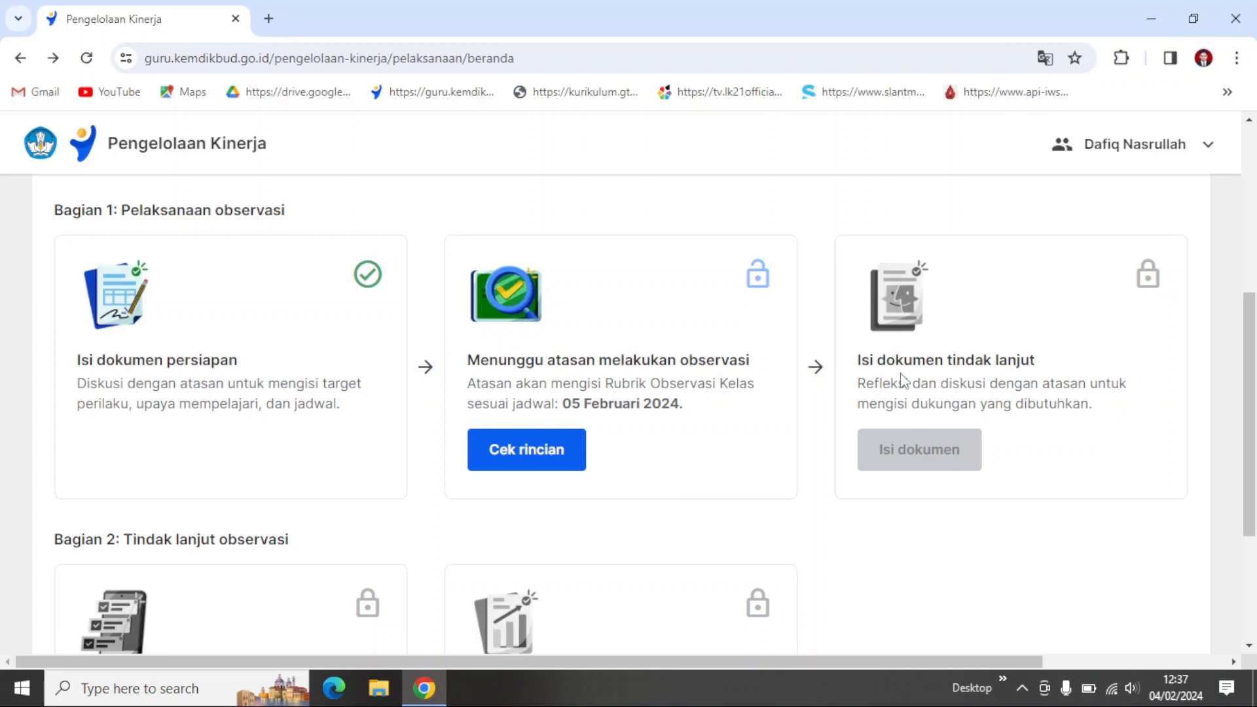
{"action": "scroll", "coordinate": [1048, 376], "scroll_direction": "down", "scroll_amount": 1}
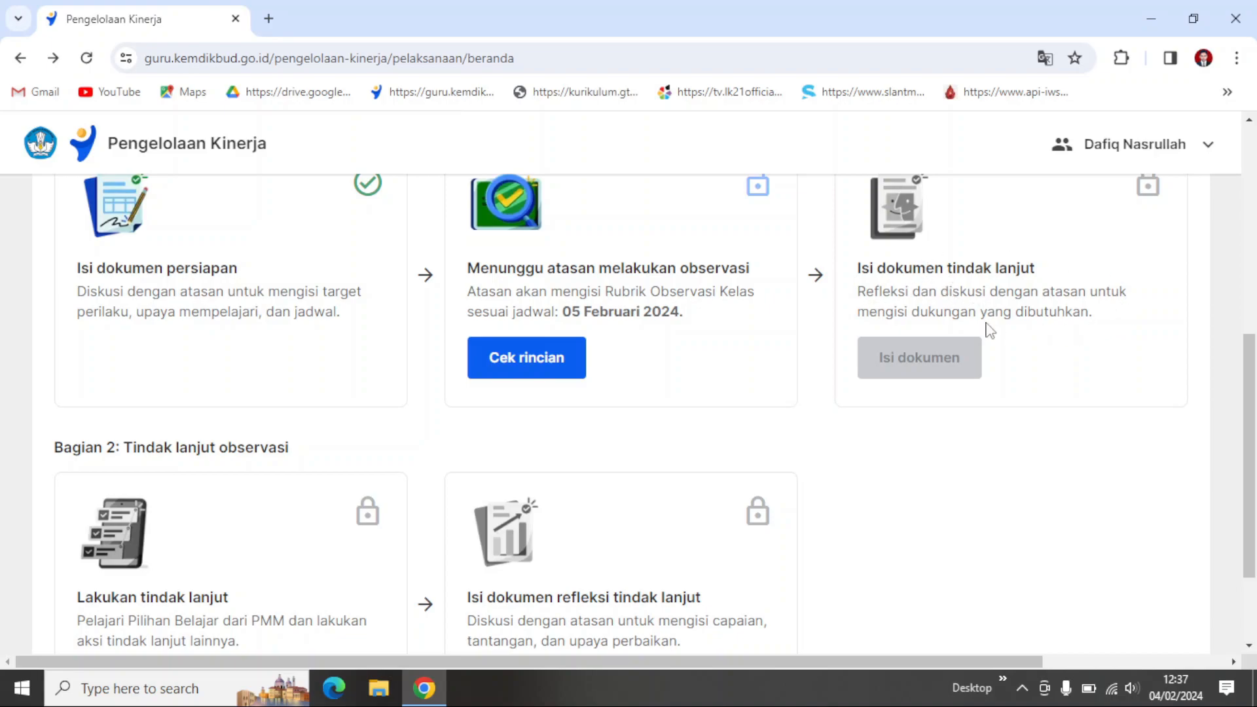
{"action": "scroll", "coordinate": [990, 330], "scroll_direction": "down", "scroll_amount": 1}
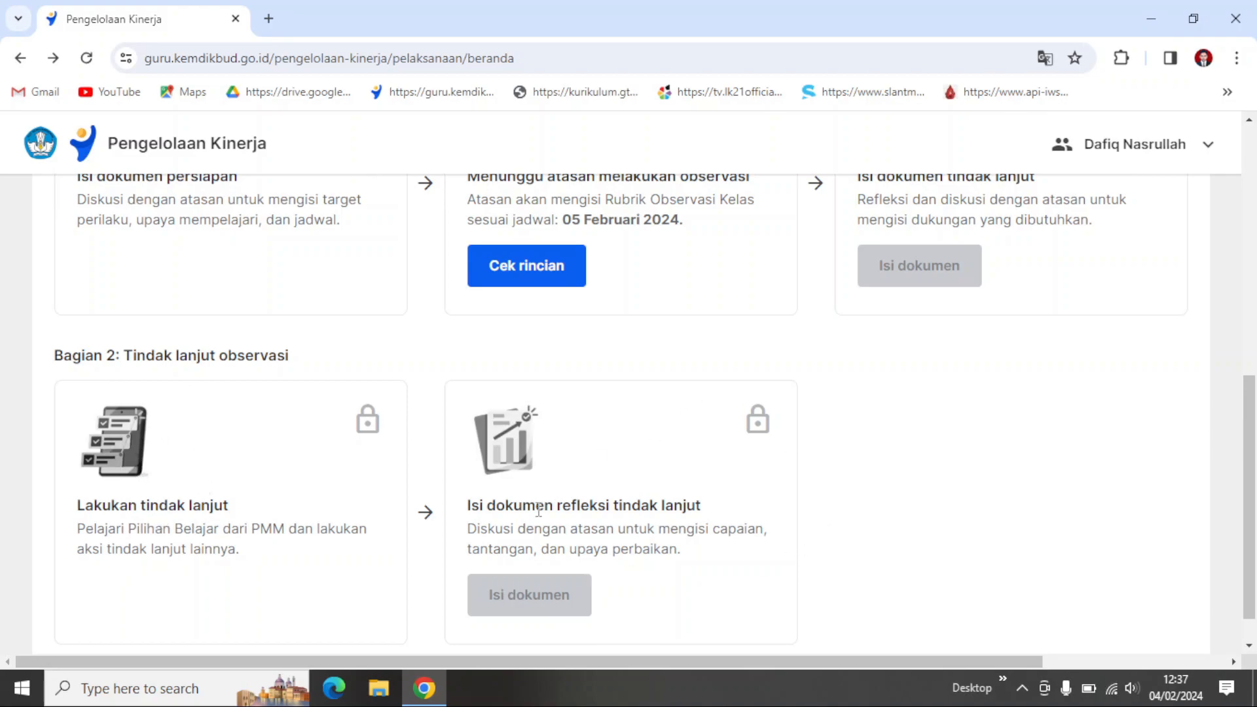
{"action": "scroll", "coordinate": [653, 513], "scroll_direction": "up", "scroll_amount": 1}
{"action": "scroll", "coordinate": [654, 517], "scroll_direction": "down", "scroll_amount": 1}
{"action": "scroll", "coordinate": [615, 502], "scroll_direction": "up", "scroll_amount": 1}
{"action": "scroll", "coordinate": [655, 544], "scroll_direction": "down", "scroll_amount": 1}
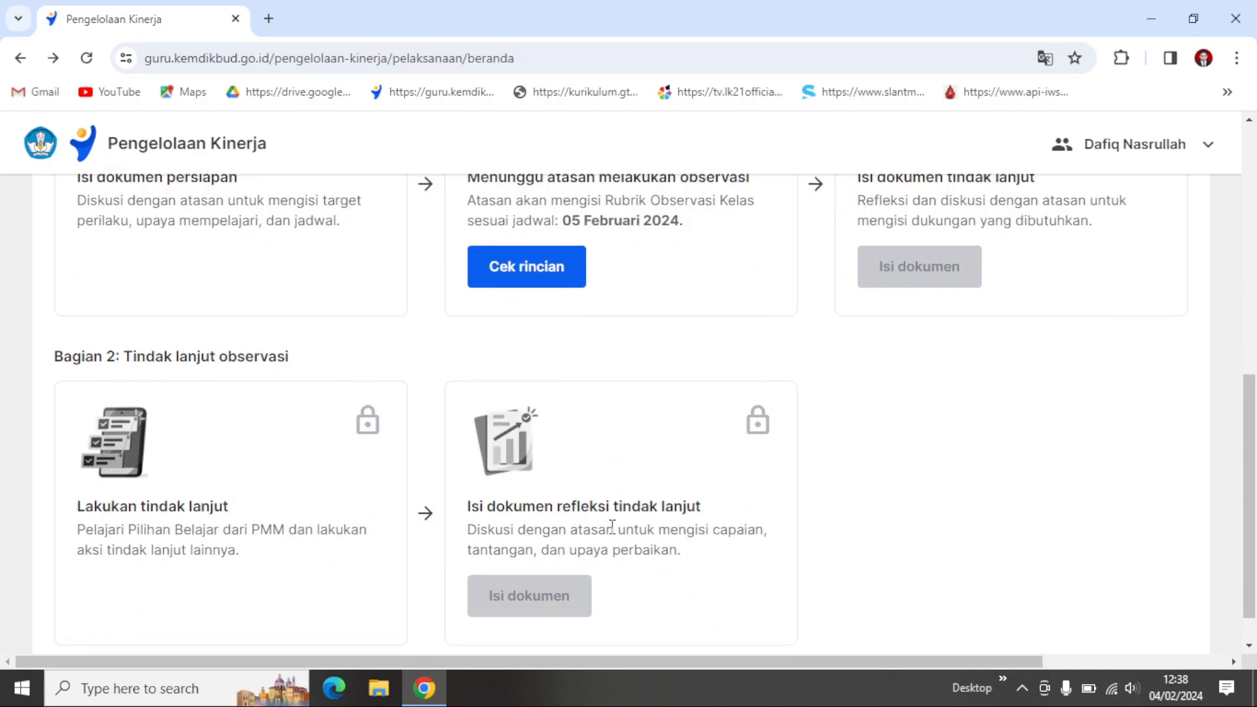
Step: Look back over the observation period, the Penerapan Disiplin Positif indicator and the Bagian 1 stages
{"action": "scroll", "coordinate": [640, 494], "scroll_direction": "up", "scroll_amount": 3}
{"action": "scroll", "coordinate": [688, 335], "scroll_direction": "up", "scroll_amount": 1}
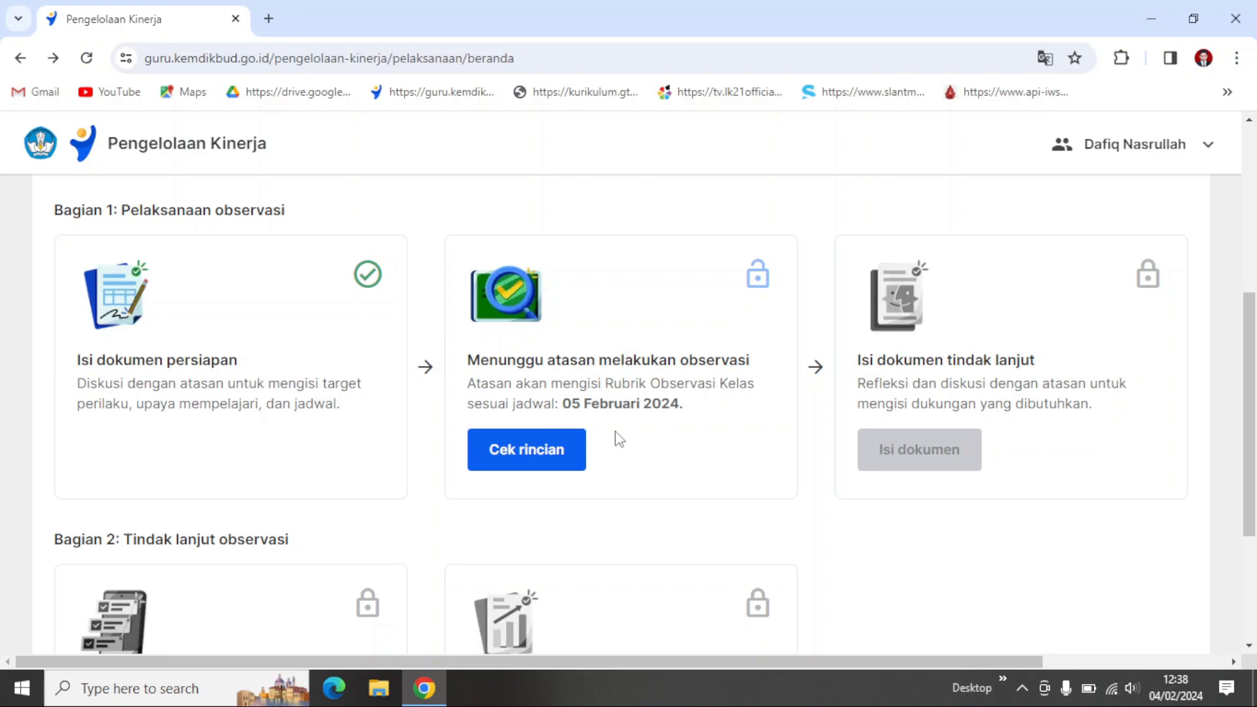
{"action": "scroll", "coordinate": [617, 437], "scroll_direction": "up", "scroll_amount": 5}
{"action": "scroll", "coordinate": [617, 437], "scroll_direction": "down", "scroll_amount": 4}
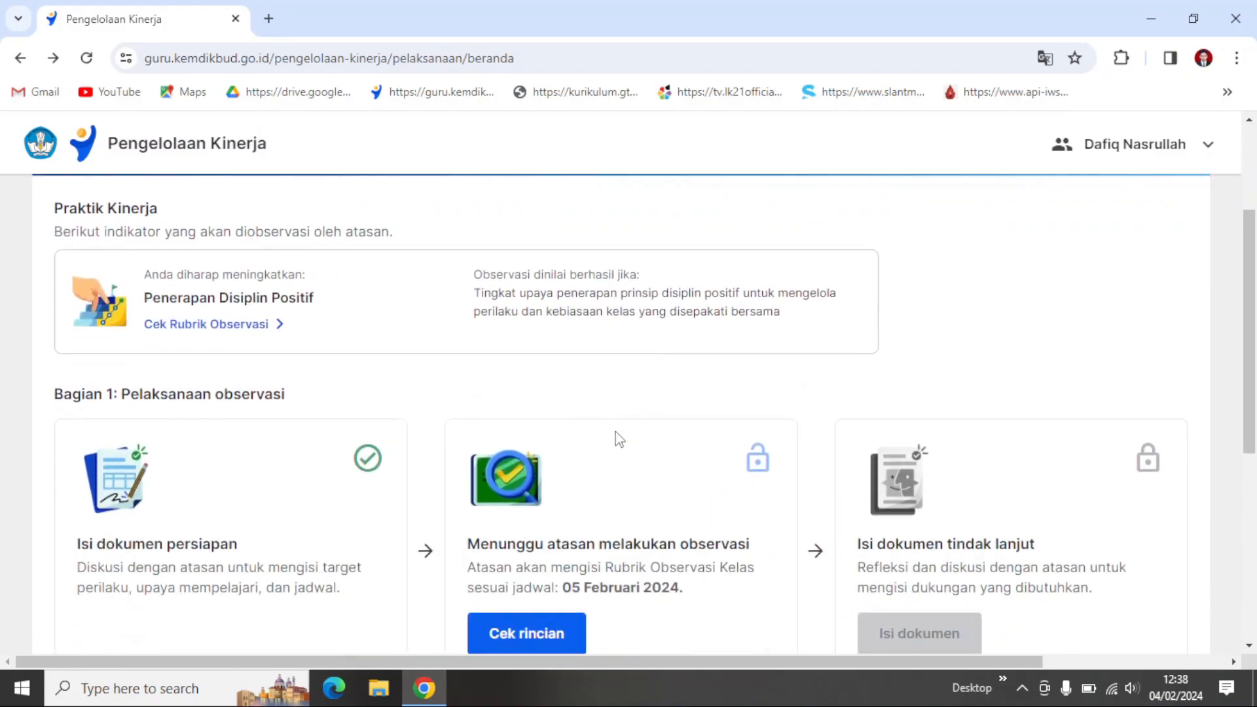
{"action": "scroll", "coordinate": [615, 437], "scroll_direction": "up", "scroll_amount": 3}
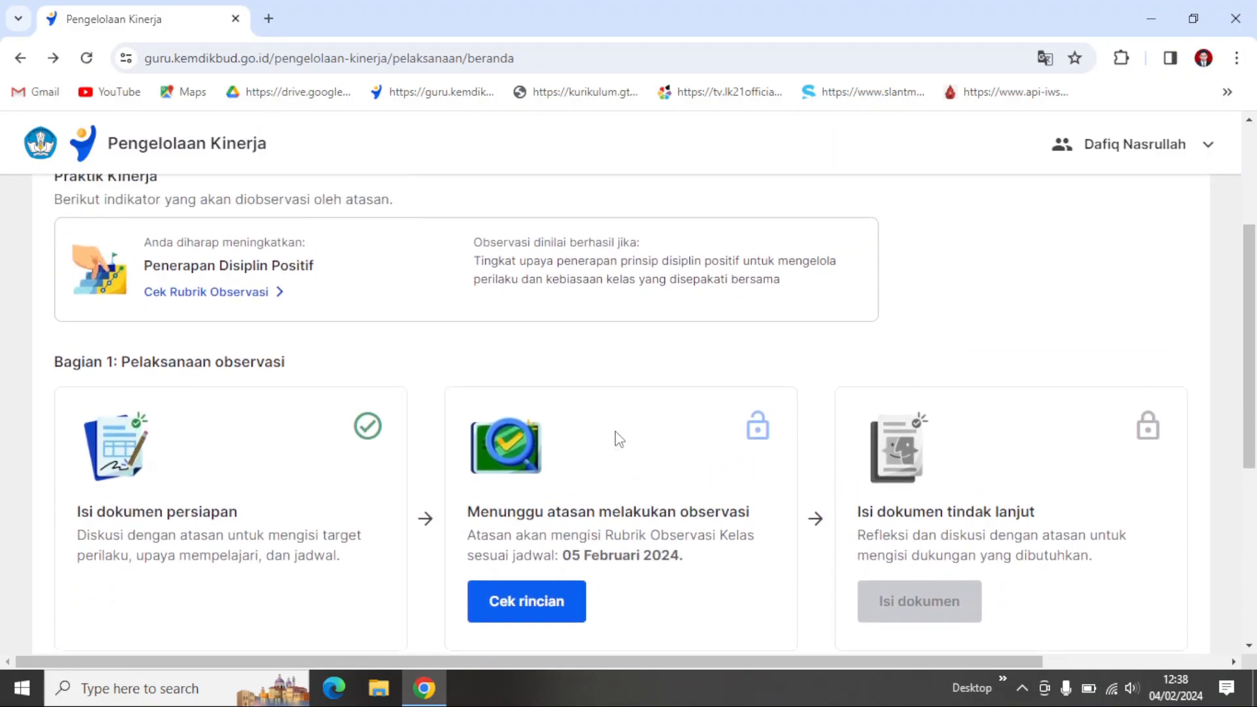
{"action": "scroll", "coordinate": [619, 438], "scroll_direction": "up", "scroll_amount": 2}
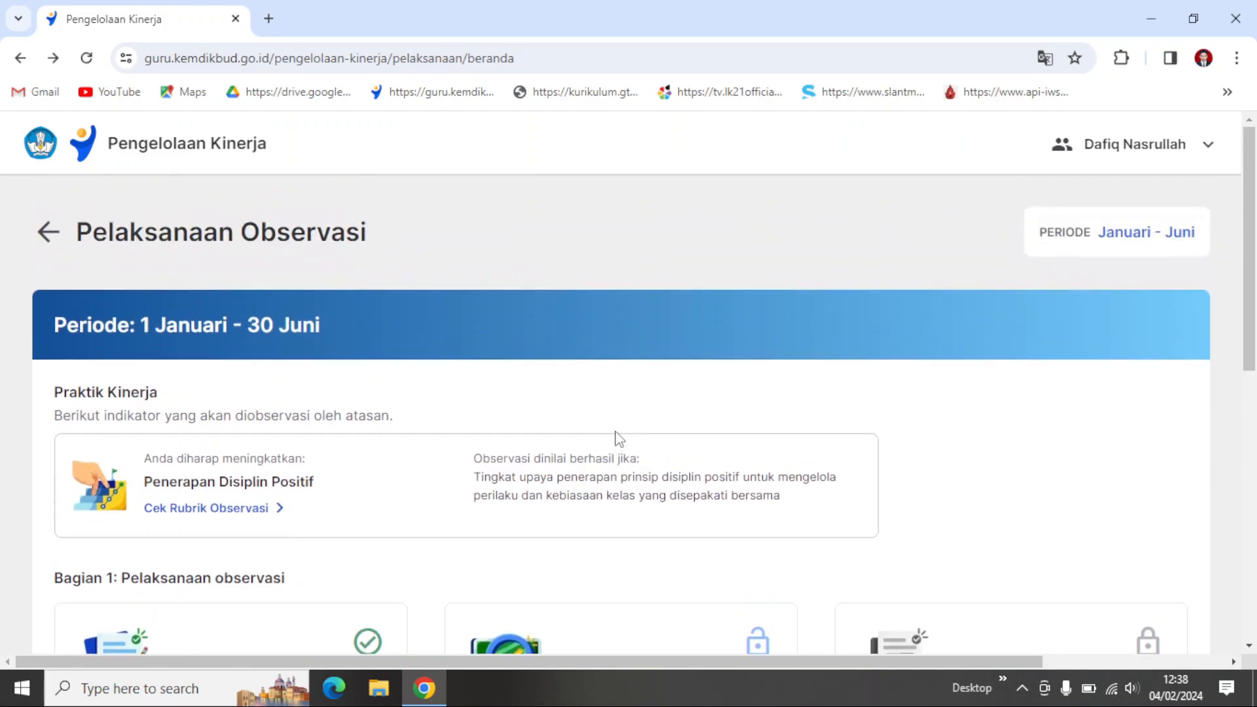
{"action": "scroll", "coordinate": [619, 438], "scroll_direction": "down", "scroll_amount": 3}
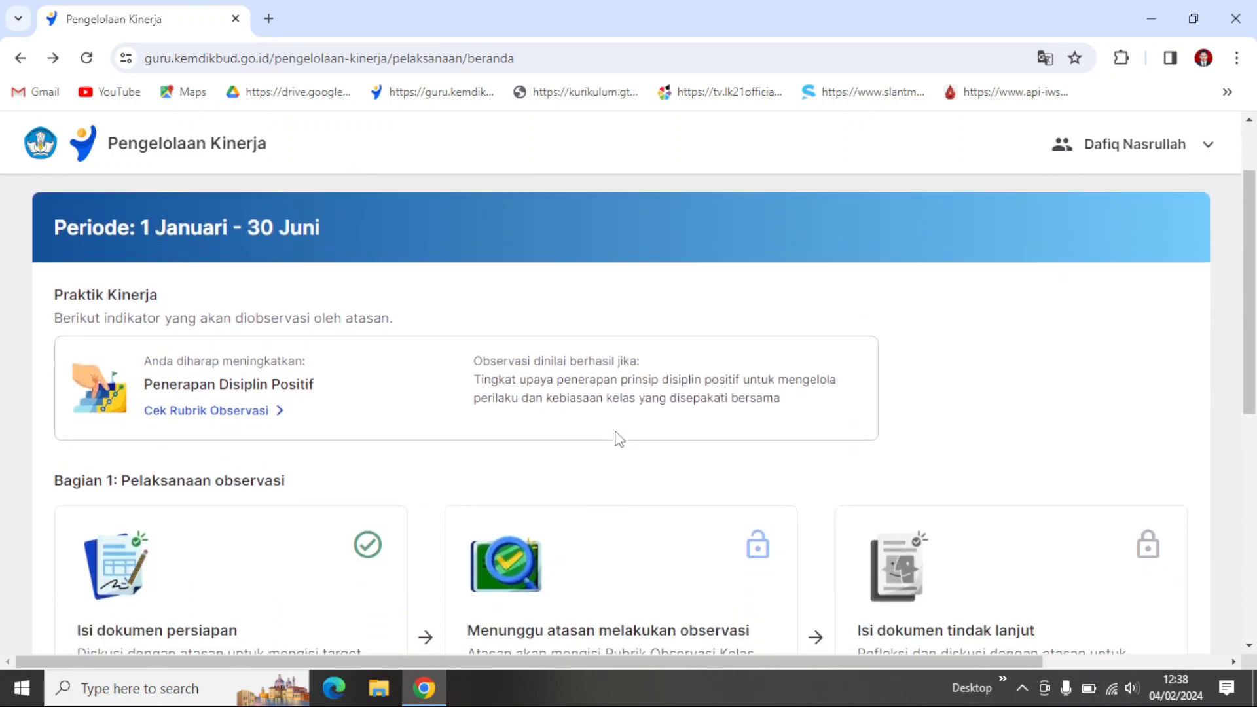
{"action": "scroll", "coordinate": [618, 439], "scroll_direction": "up", "scroll_amount": 3}
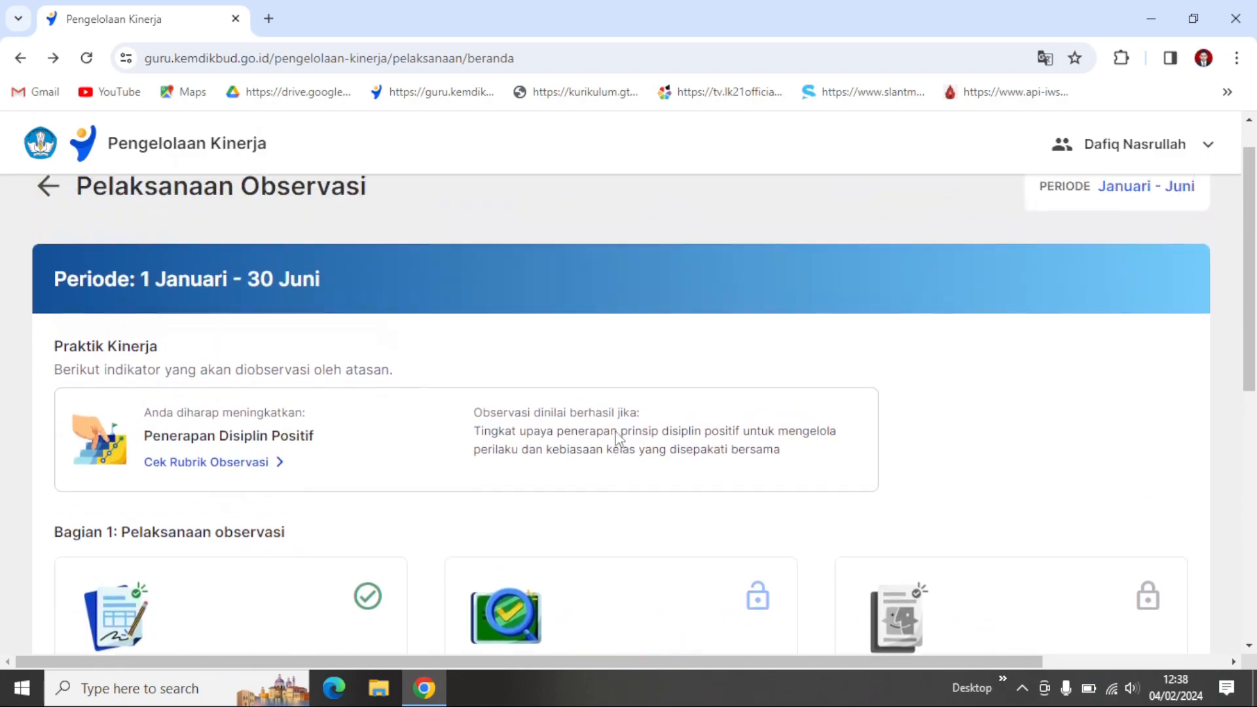
{"action": "scroll", "coordinate": [616, 437], "scroll_direction": "down", "scroll_amount": 4}
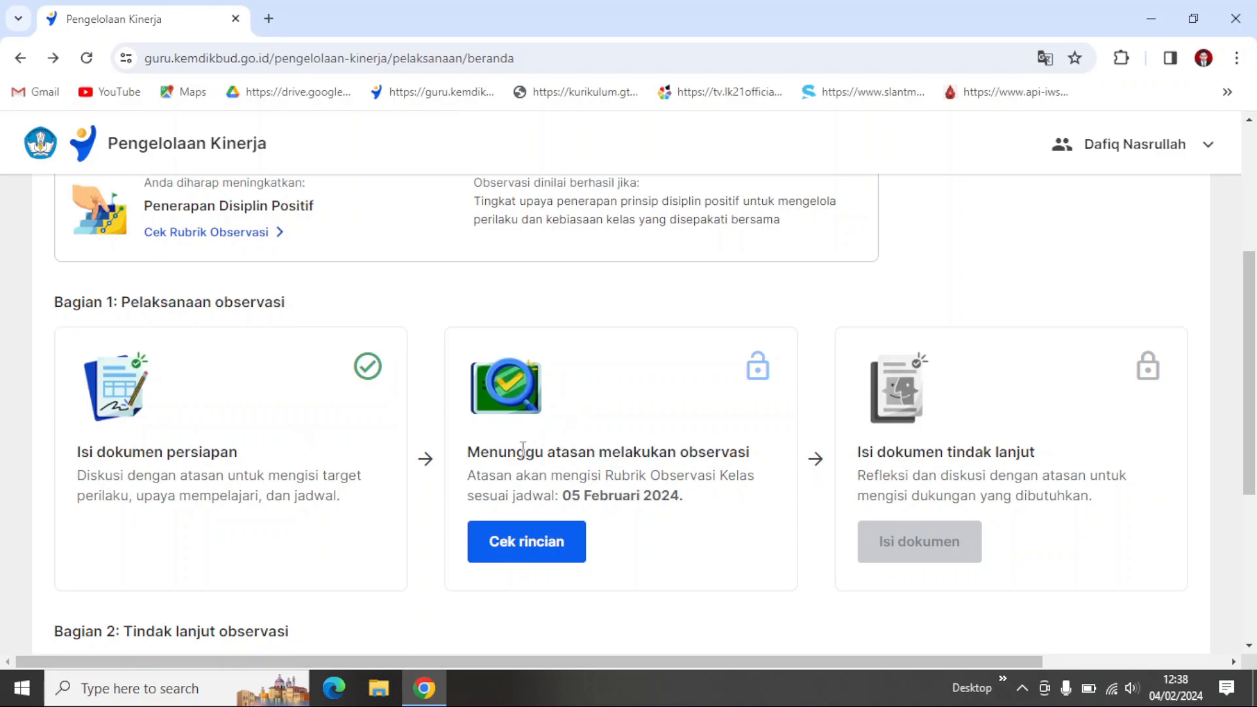
{"action": "scroll", "coordinate": [655, 468], "scroll_direction": "up", "scroll_amount": 1}
{"action": "scroll", "coordinate": [655, 468], "scroll_direction": "up", "scroll_amount": 3}
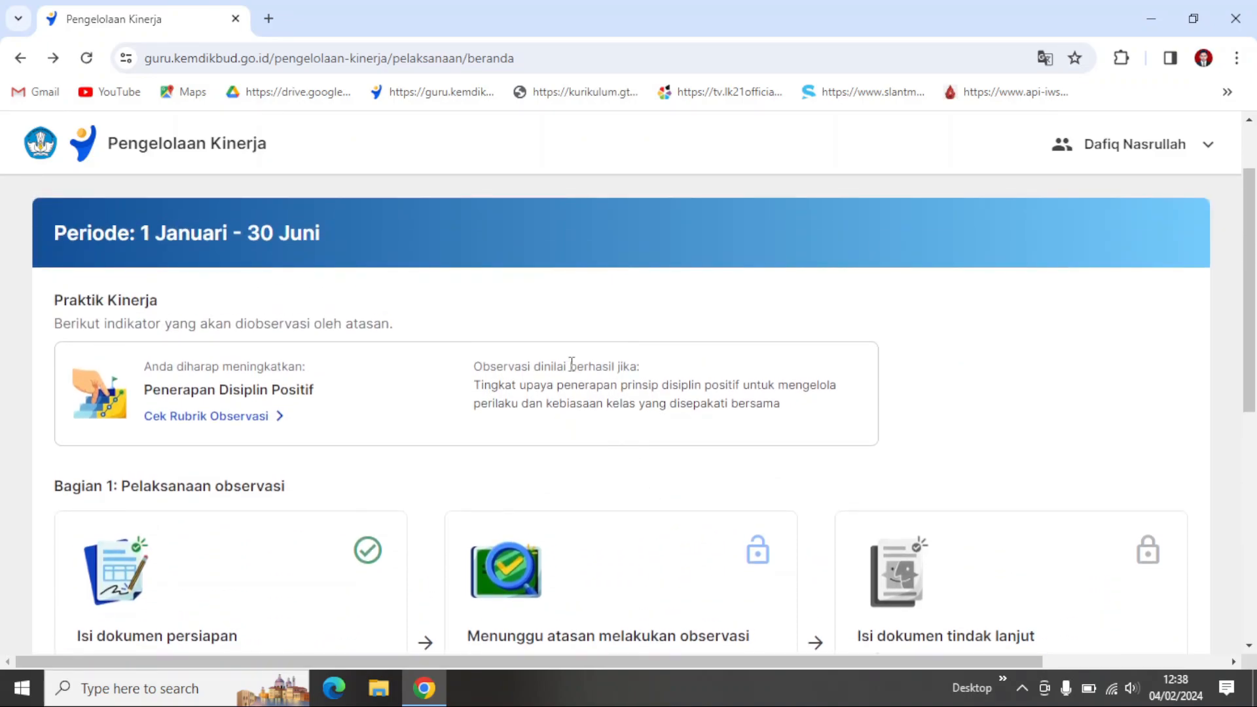
{"action": "scroll", "coordinate": [572, 365], "scroll_direction": "up", "scroll_amount": 2}
{"action": "scroll", "coordinate": [633, 474], "scroll_direction": "down", "scroll_amount": 1}
{"action": "scroll", "coordinate": [634, 473], "scroll_direction": "up", "scroll_amount": 2}
{"action": "scroll", "coordinate": [632, 470], "scroll_direction": "down", "scroll_amount": 3}
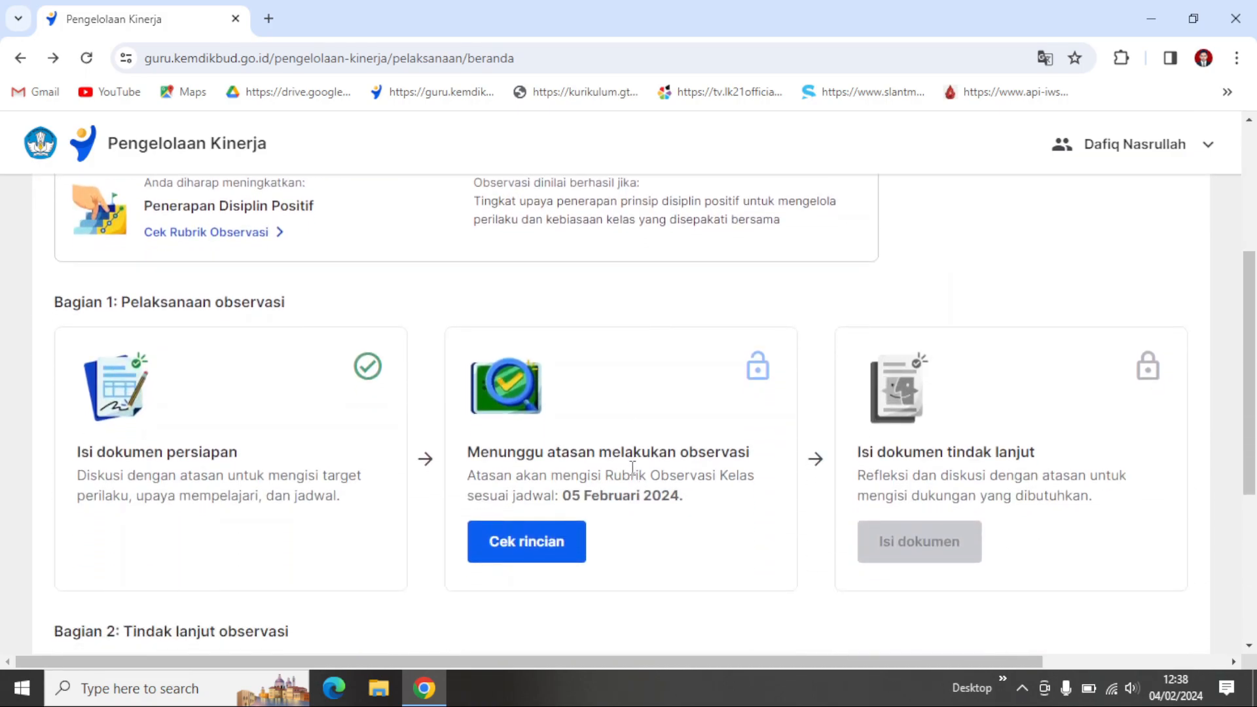
{"action": "scroll", "coordinate": [632, 468], "scroll_direction": "up", "scroll_amount": 2}
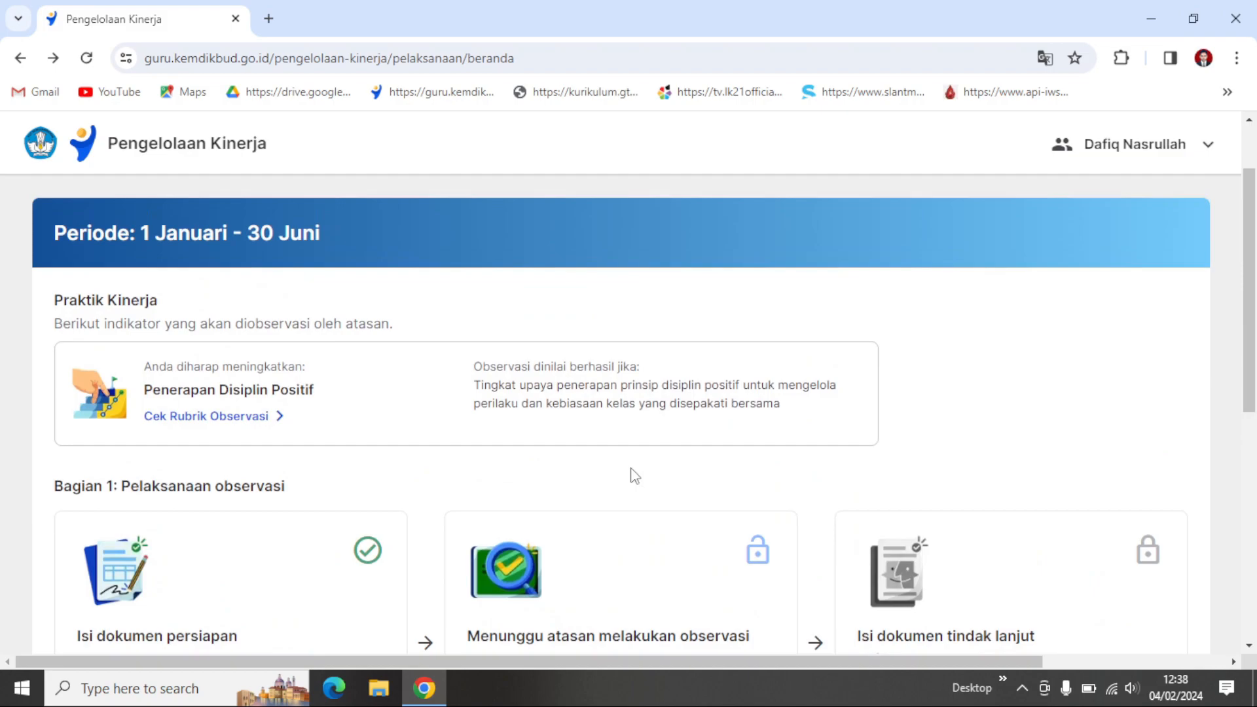
{"action": "scroll", "coordinate": [633, 474], "scroll_direction": "up", "scroll_amount": 1}
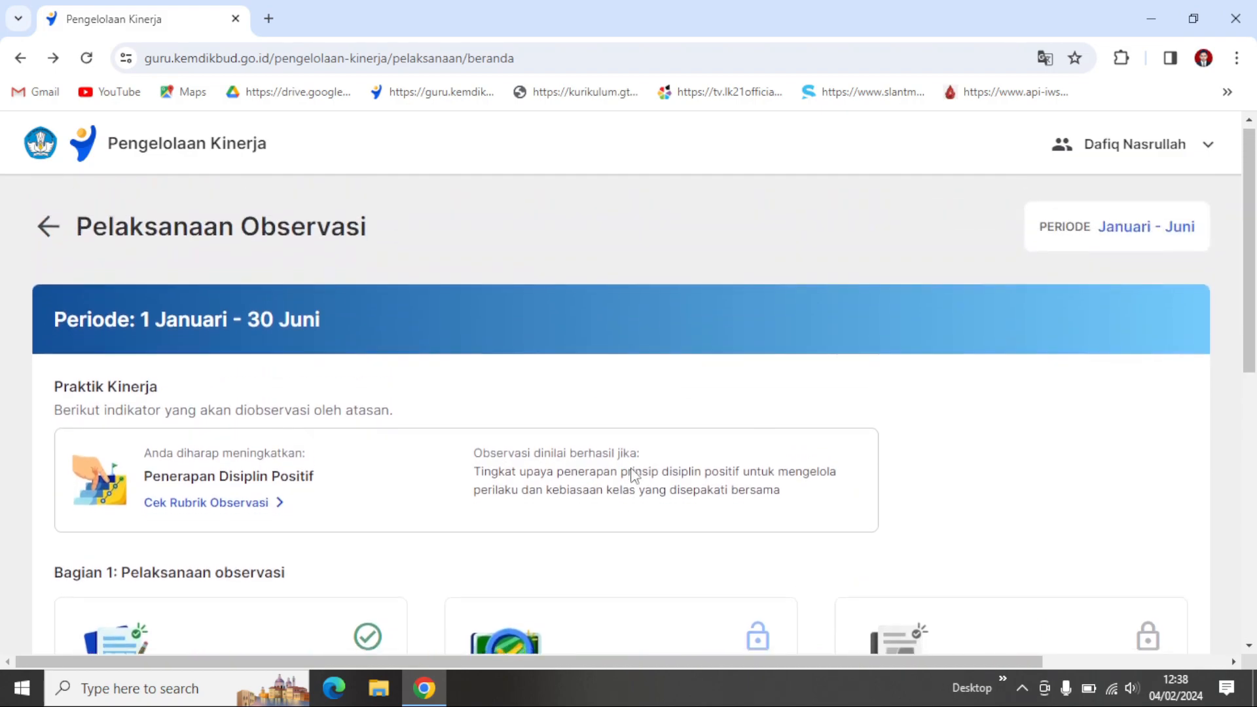
{"action": "scroll", "coordinate": [632, 473], "scroll_direction": "down", "scroll_amount": 3}
{"action": "scroll", "coordinate": [632, 469], "scroll_direction": "up", "scroll_amount": 1}
{"action": "scroll", "coordinate": [633, 468], "scroll_direction": "down", "scroll_amount": 2}
{"action": "scroll", "coordinate": [633, 469], "scroll_direction": "up", "scroll_amount": 2}
{"action": "scroll", "coordinate": [633, 476], "scroll_direction": "up", "scroll_amount": 2}
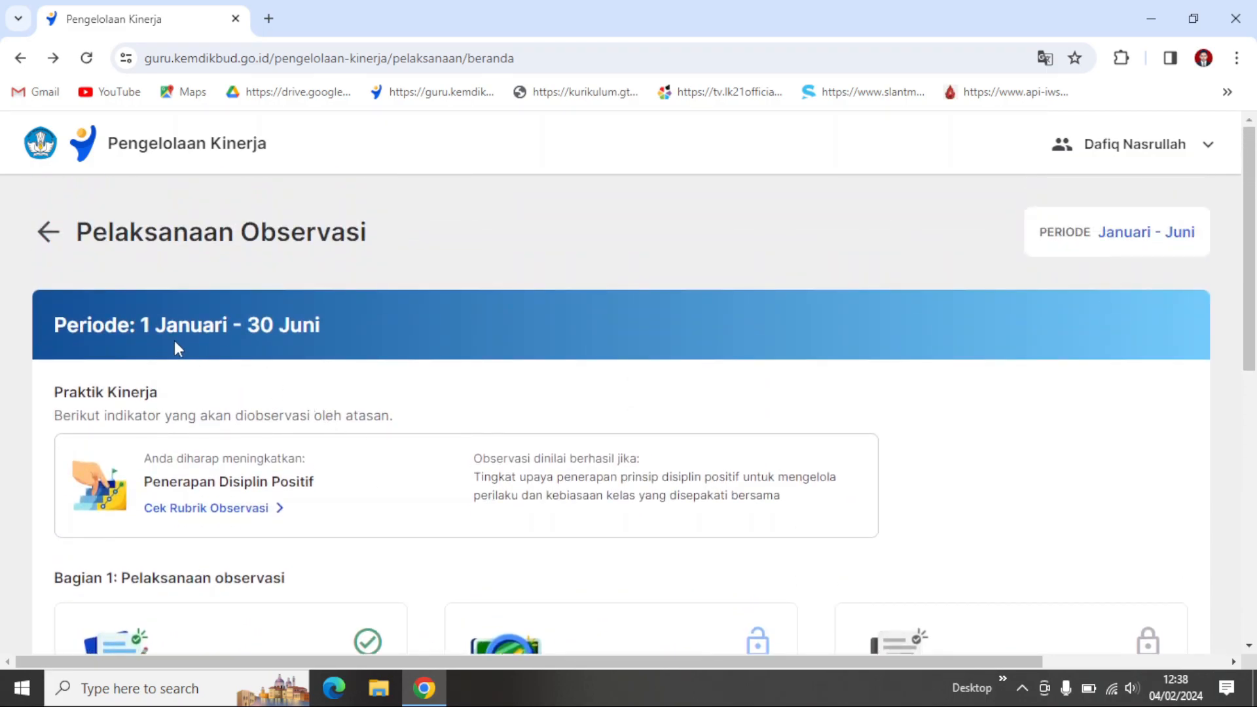
{"action": "scroll", "coordinate": [614, 522], "scroll_direction": "down", "scroll_amount": 2}
{"action": "scroll", "coordinate": [615, 522], "scroll_direction": "down", "scroll_amount": 2}
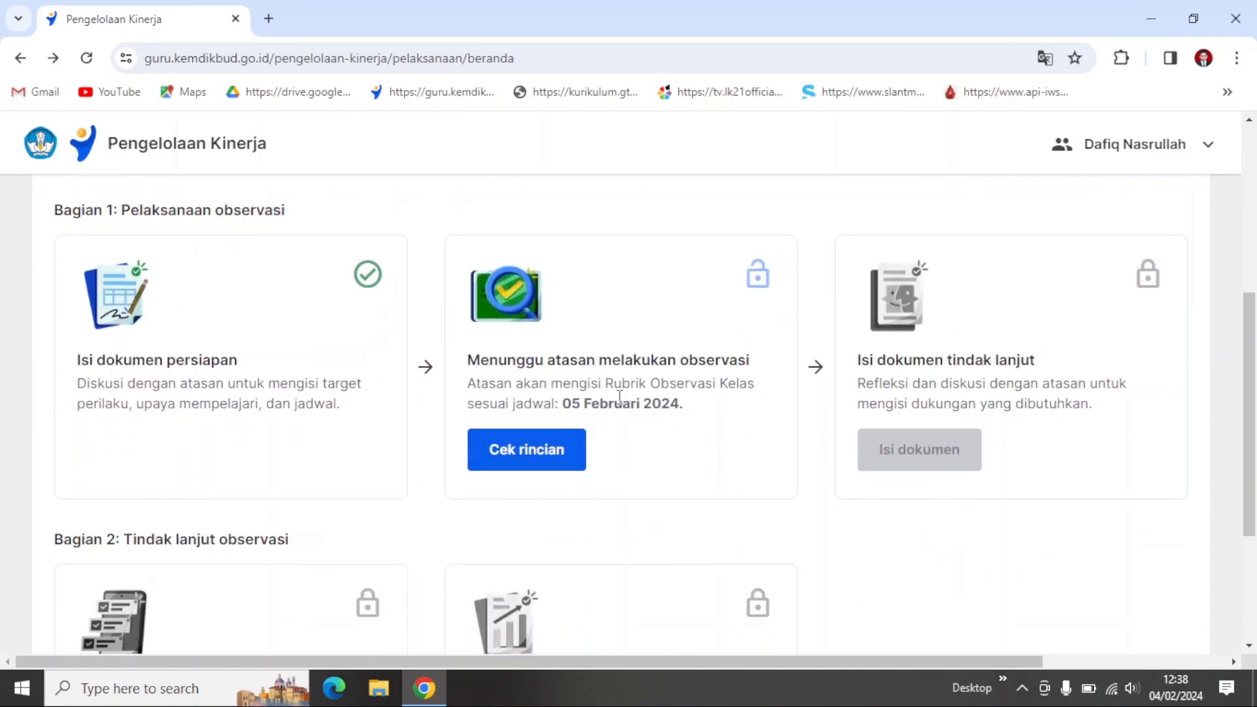
Step: Return to the Pengelolaan Kinerja overview and open the Pengembangan Kompetensi document collection to check each work plan's submission status
{"action": "scroll", "coordinate": [623, 401], "scroll_direction": "up", "scroll_amount": 4}
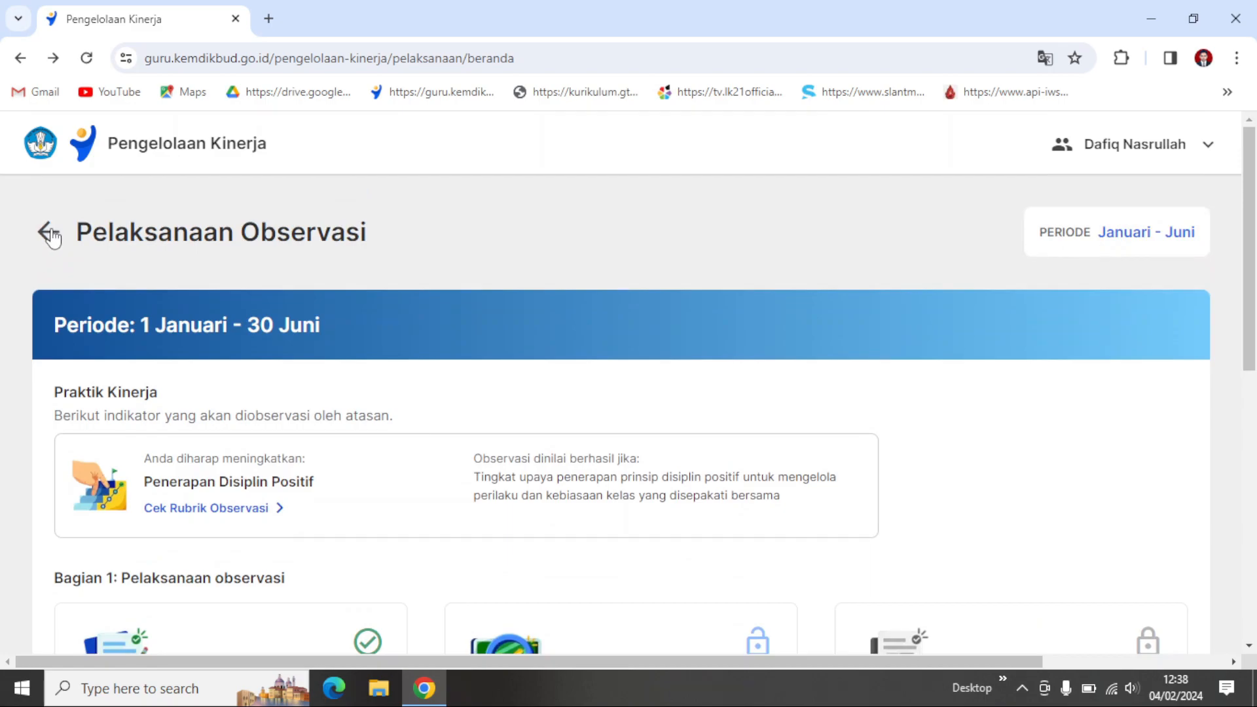
{"action": "left_click", "coordinate": [52, 237]}
{"action": "scroll", "coordinate": [583, 361], "scroll_direction": "down", "scroll_amount": 3}
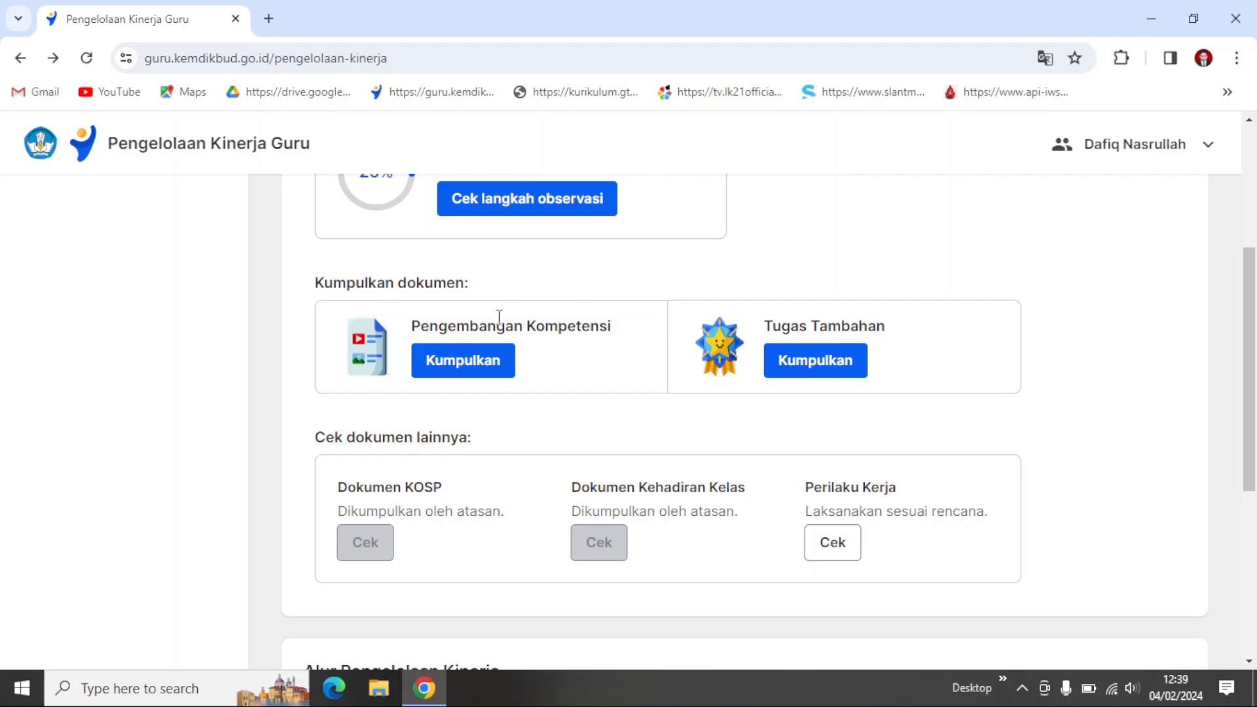
{"action": "left_click", "coordinate": [482, 372]}
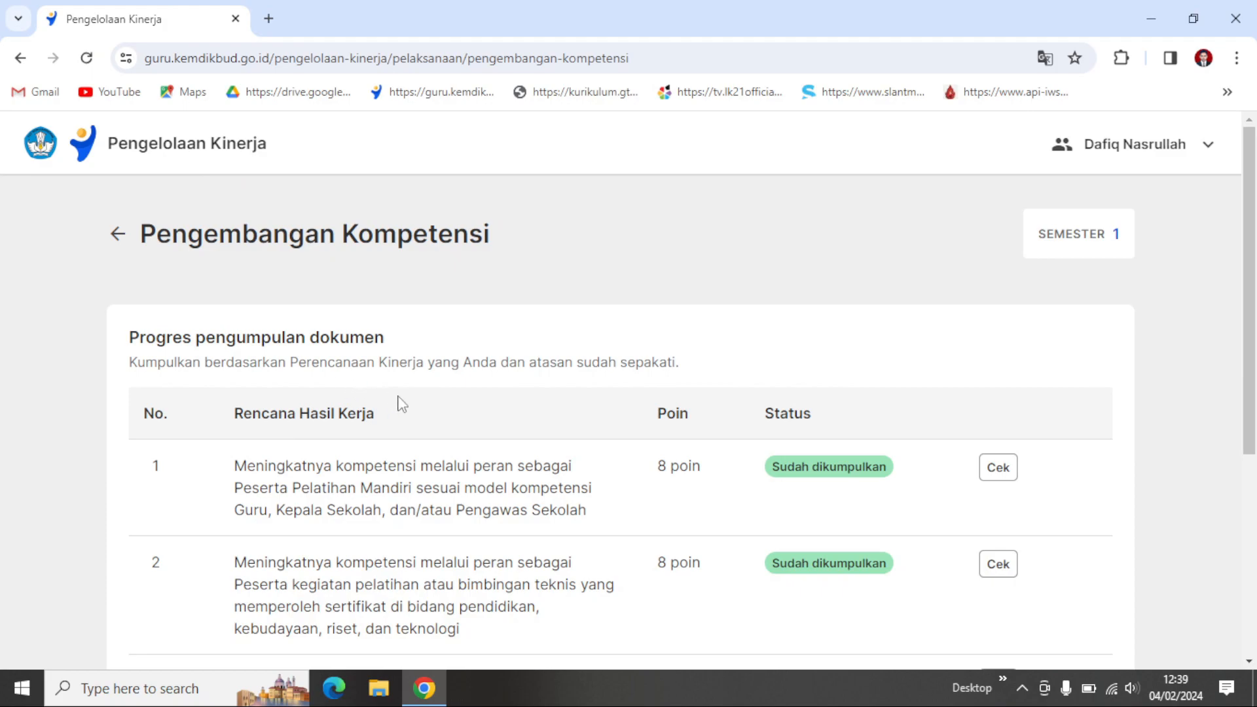
{"action": "scroll", "coordinate": [434, 417], "scroll_direction": "down", "scroll_amount": 3}
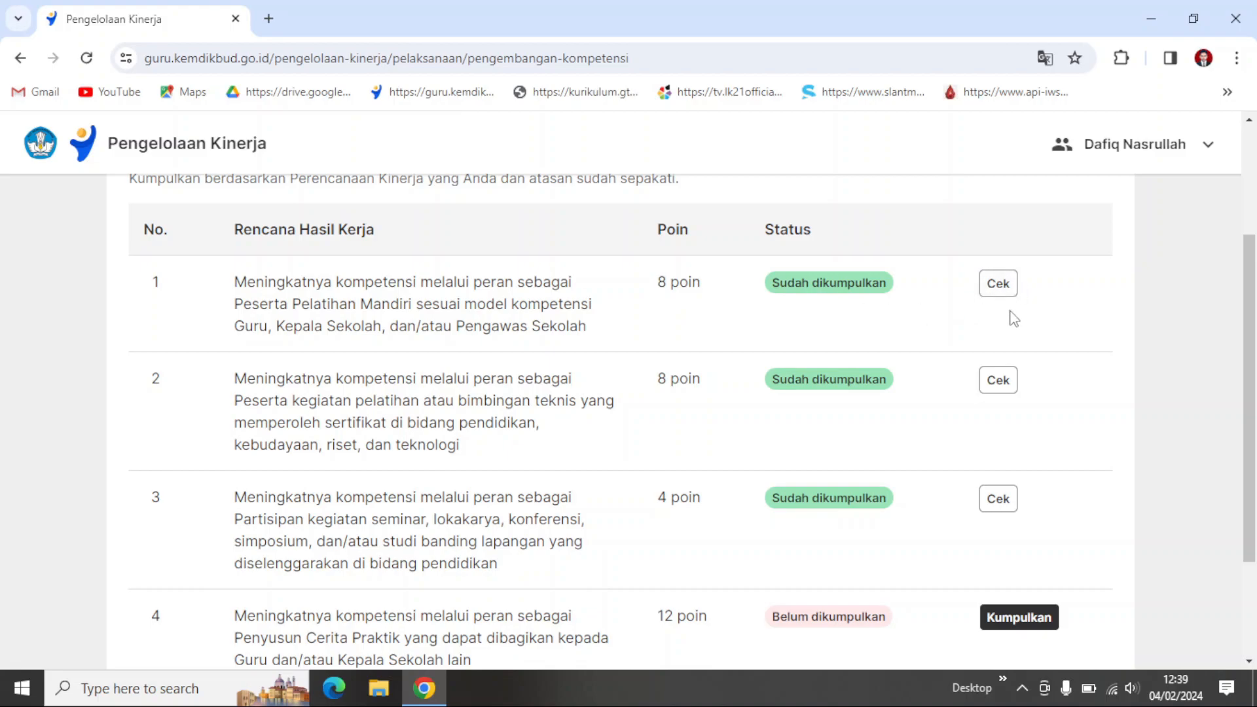
{"action": "scroll", "coordinate": [1010, 317], "scroll_direction": "down", "scroll_amount": 2}
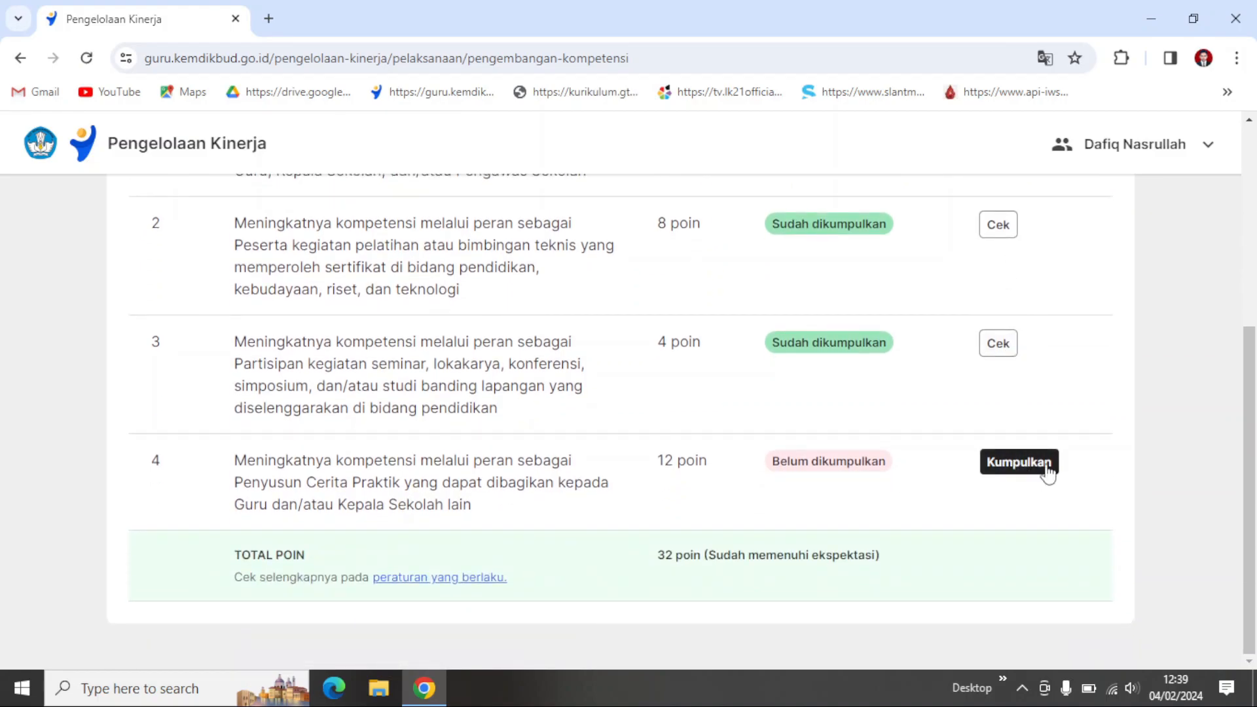
Step: Open the submission form for plan 4, Penyusun Cerita Praktik, and view the Bukti Dukung upload options without choosing one
{"action": "scroll", "coordinate": [1054, 481], "scroll_direction": "up", "scroll_amount": 1}
{"action": "scroll", "coordinate": [1001, 524], "scroll_direction": "up", "scroll_amount": 1}
{"action": "scroll", "coordinate": [1013, 536], "scroll_direction": "down", "scroll_amount": 1}
{"action": "left_click", "coordinate": [1016, 562]}
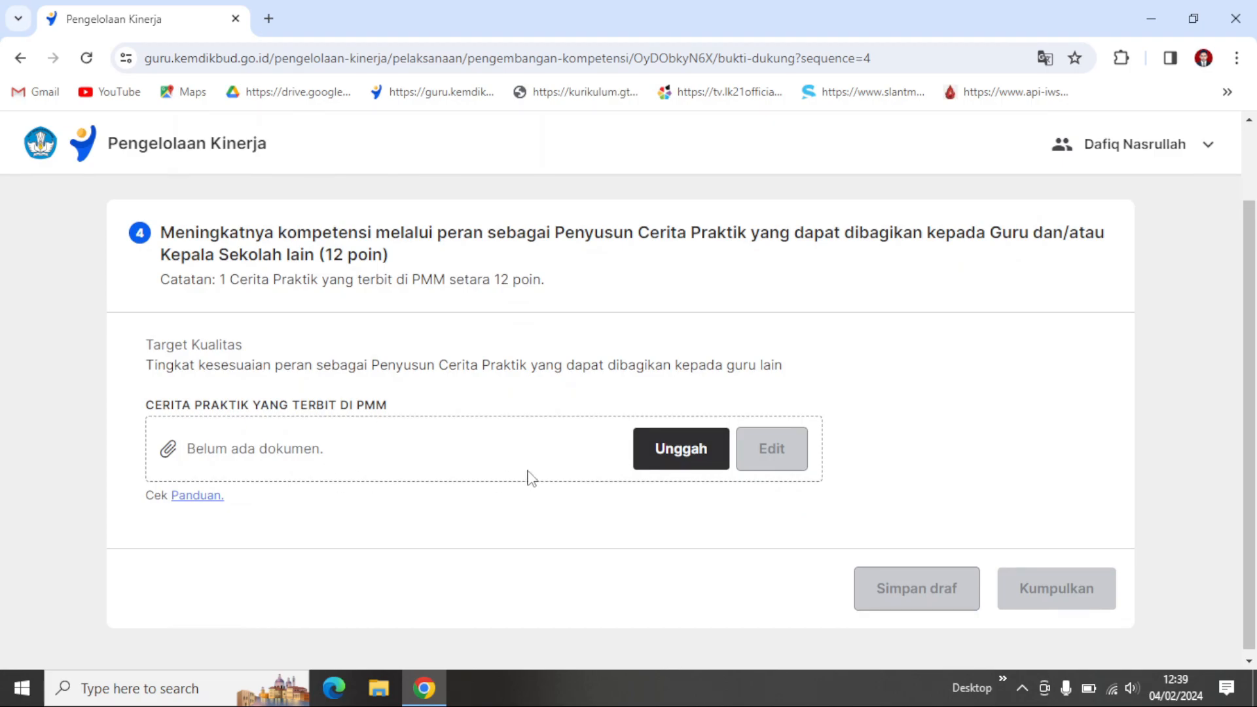
{"action": "left_click", "coordinate": [681, 452]}
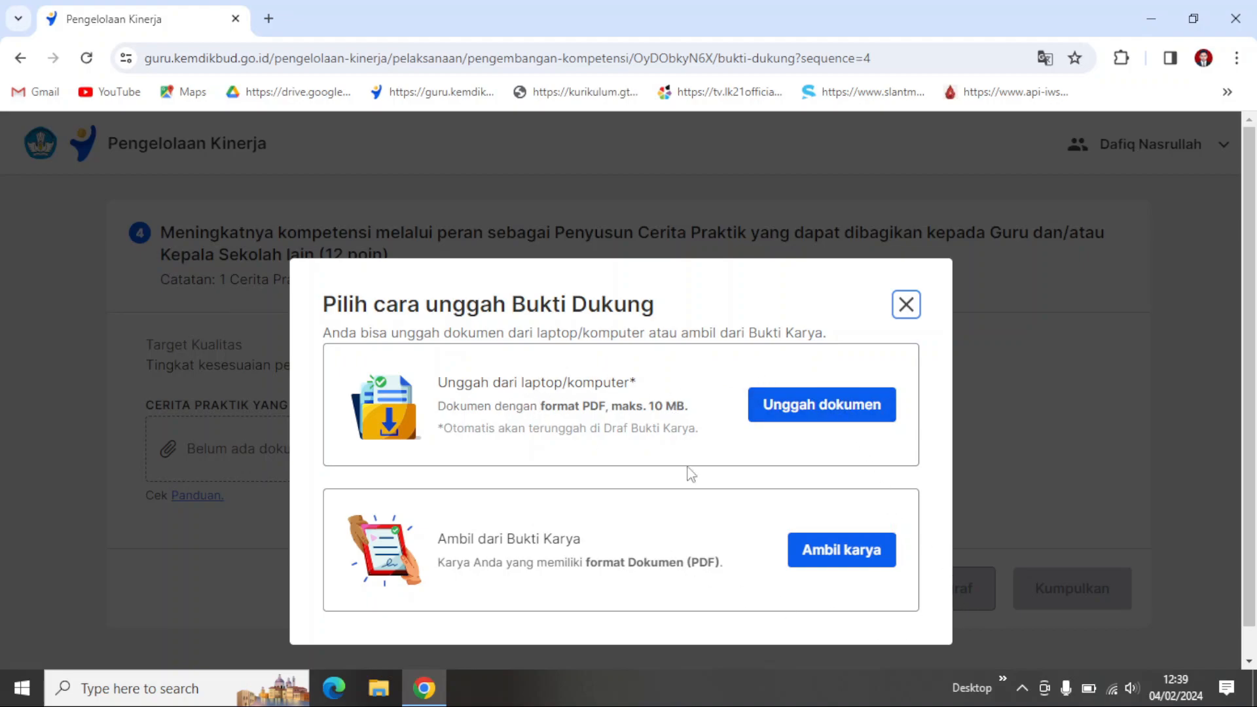
{"action": "left_click", "coordinate": [906, 304]}
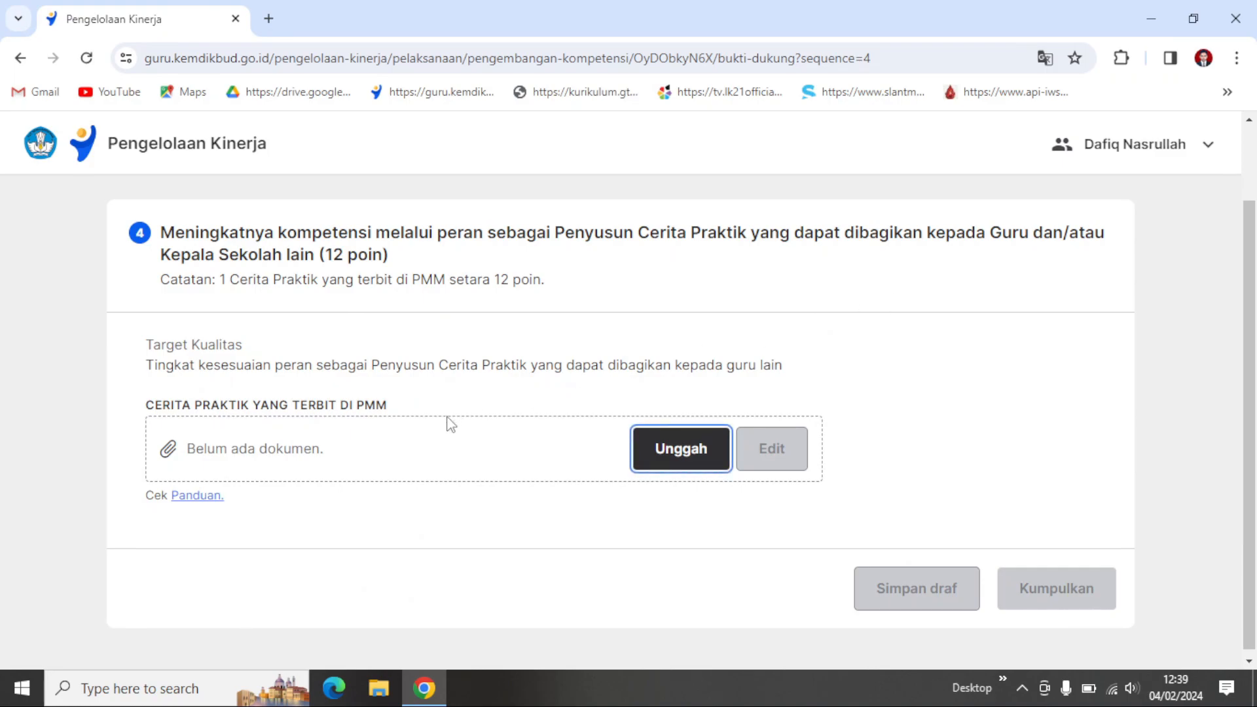
Step: Go back to the Pengembangan Kompetensi list and look over its document collection progress
{"action": "scroll", "coordinate": [157, 236], "scroll_direction": "up", "scroll_amount": 2}
{"action": "left_click", "coordinate": [116, 246]}
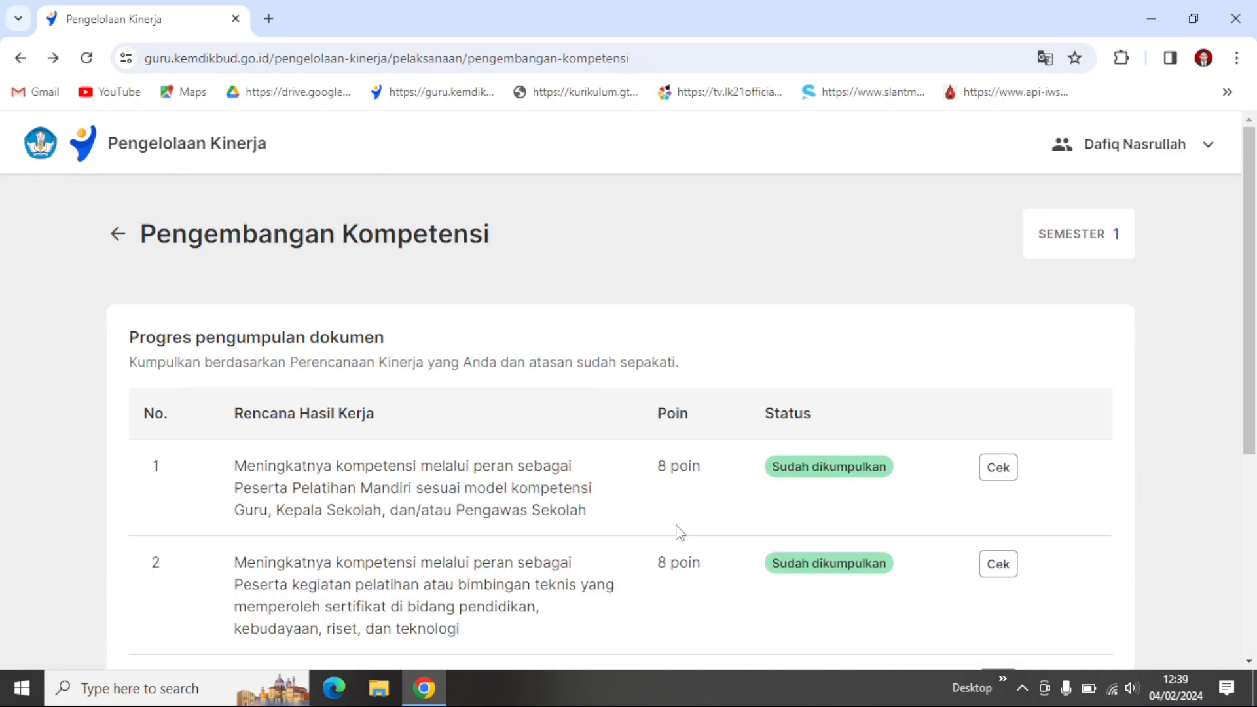
{"action": "scroll", "coordinate": [362, 396], "scroll_direction": "down", "scroll_amount": 3}
{"action": "scroll", "coordinate": [362, 396], "scroll_direction": "up", "scroll_amount": 1}
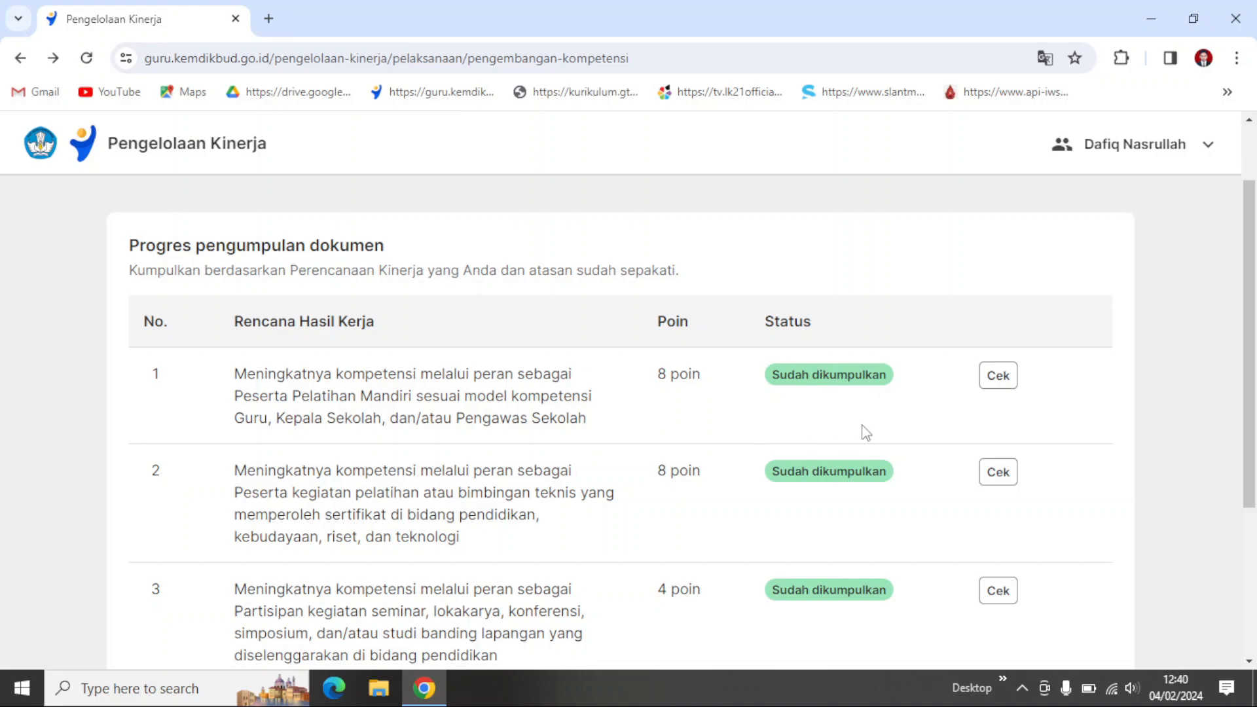
Step: Check the certificate submitted for Pengembangan Kompetensi plan 3, the seminar participation plan, and return to the document collection list
{"action": "scroll", "coordinate": [866, 432], "scroll_direction": "down", "scroll_amount": 1}
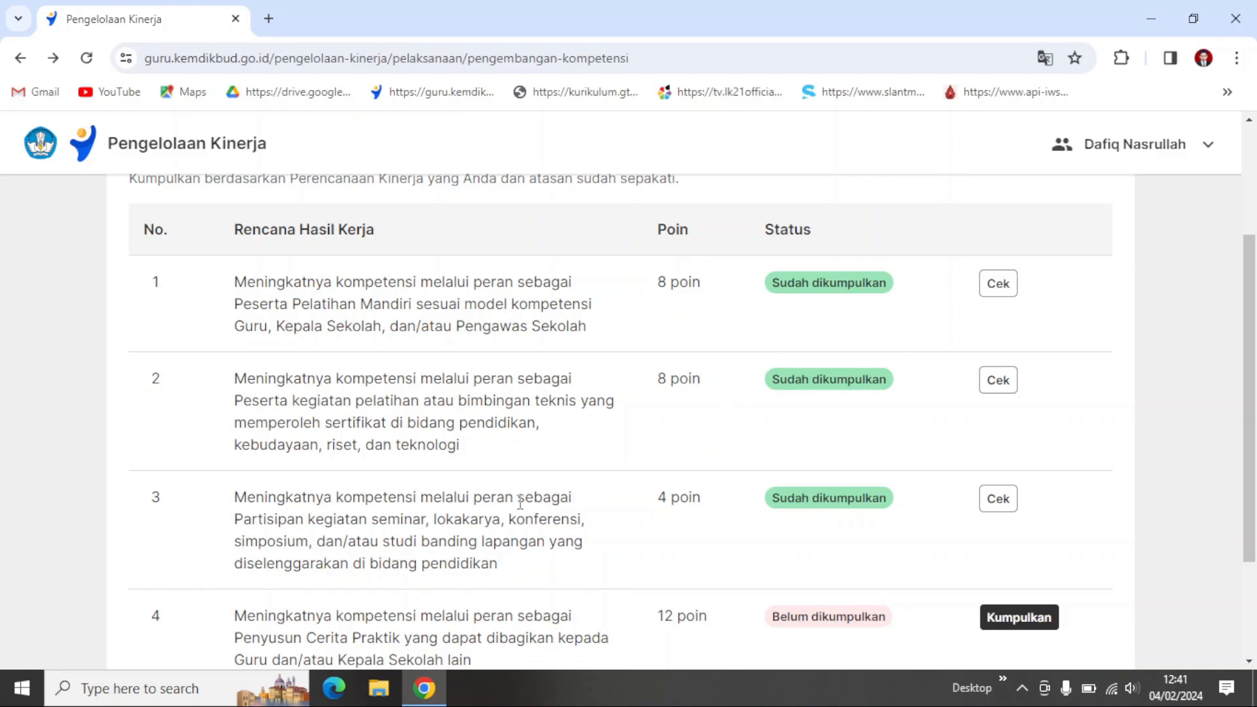
{"action": "scroll", "coordinate": [522, 503], "scroll_direction": "down", "scroll_amount": 3}
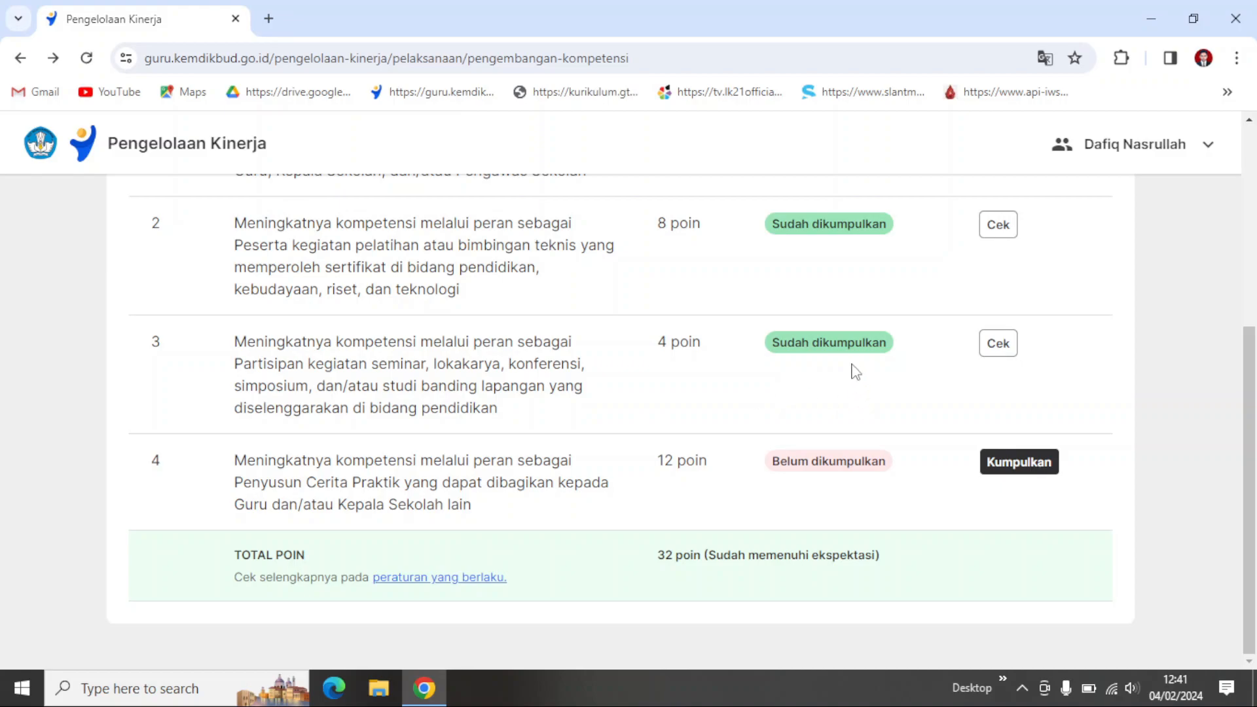
{"action": "left_click", "coordinate": [1001, 350]}
{"action": "scroll", "coordinate": [654, 379], "scroll_direction": "down", "scroll_amount": 1}
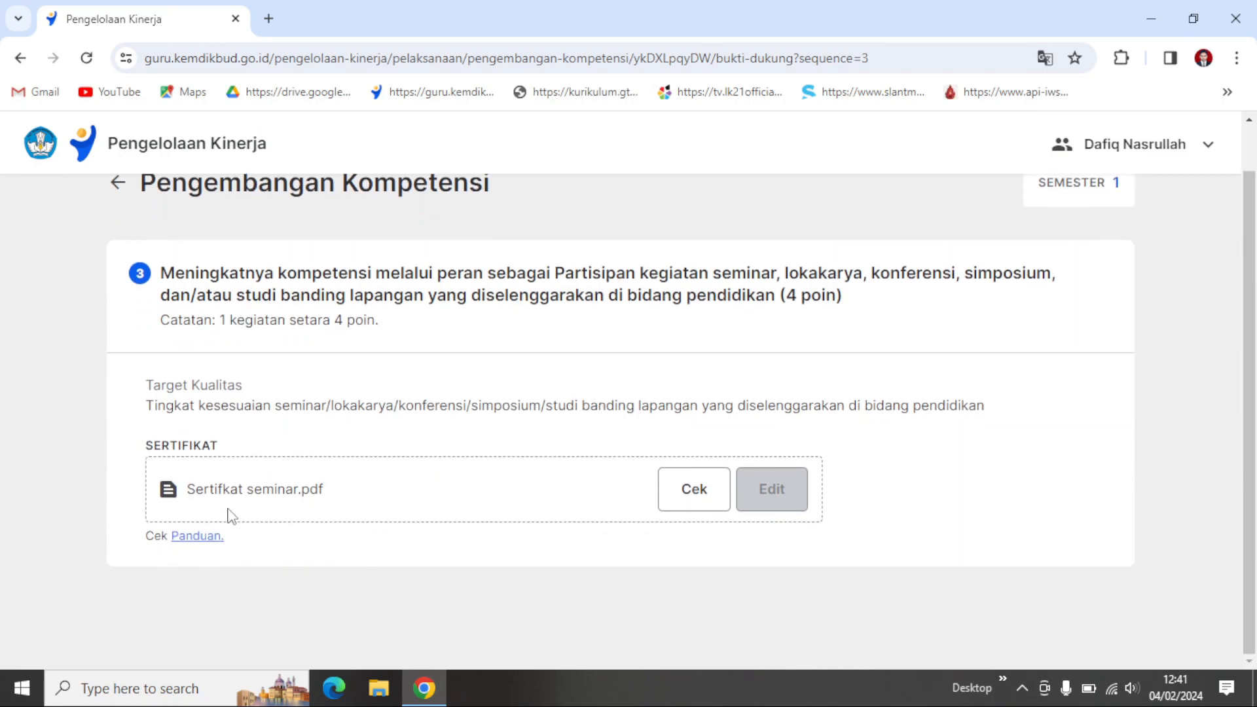
{"action": "left_click", "coordinate": [117, 182]}
{"action": "scroll", "coordinate": [876, 471], "scroll_direction": "down", "scroll_amount": 3}
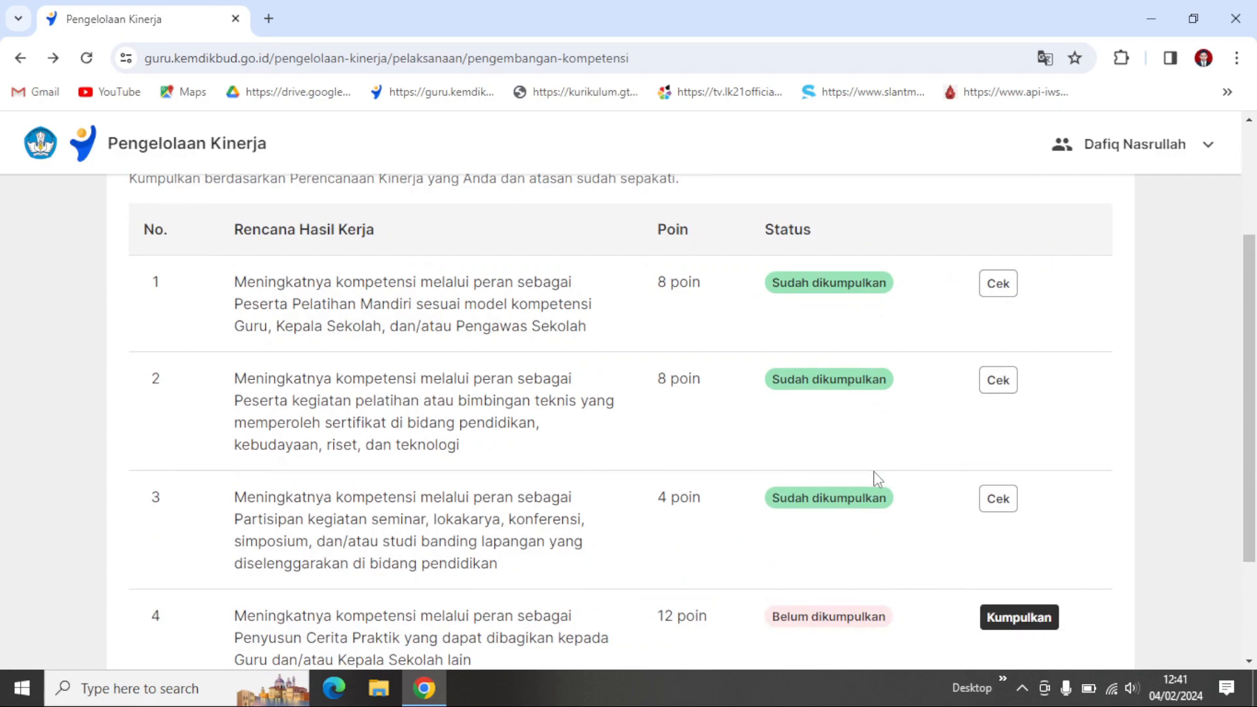
Step: Check the certificate submitted for Pengembangan Kompetensi plan 2, the training or bimbingan teknis plan, and return to the list
{"action": "scroll", "coordinate": [878, 478], "scroll_direction": "down", "scroll_amount": 1}
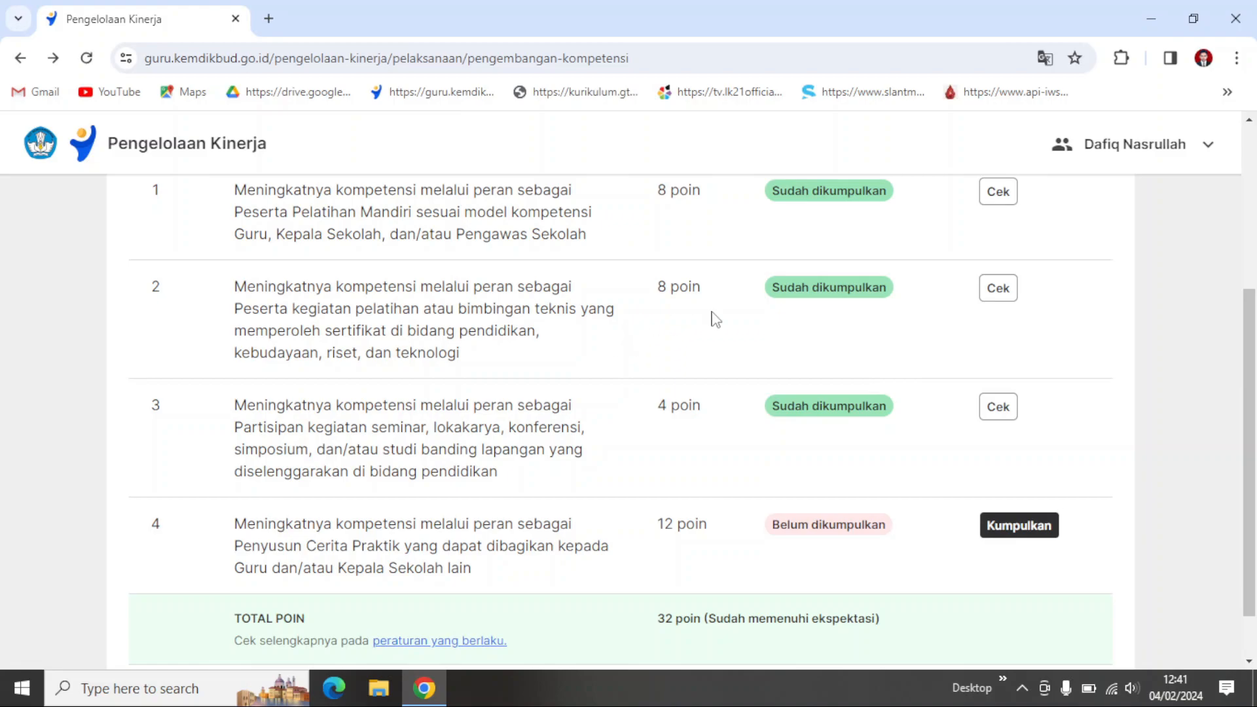
{"action": "left_click", "coordinate": [995, 294]}
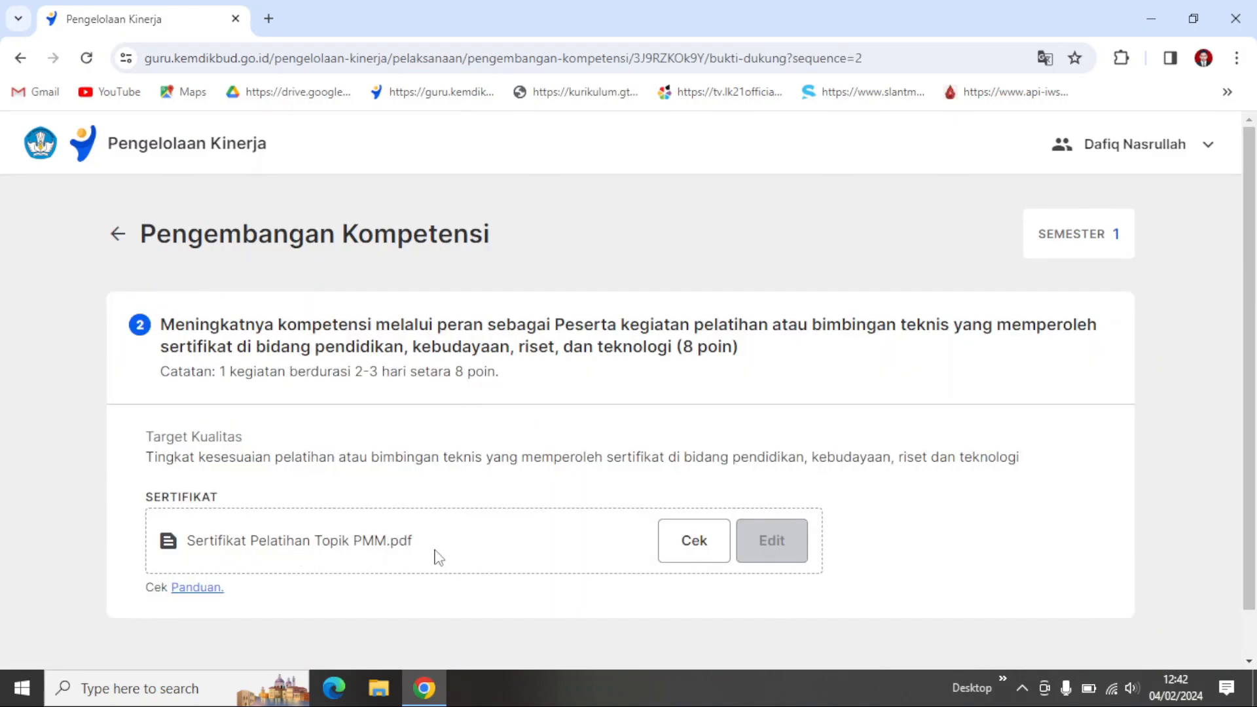
{"action": "scroll", "coordinate": [443, 554], "scroll_direction": "down", "scroll_amount": 1}
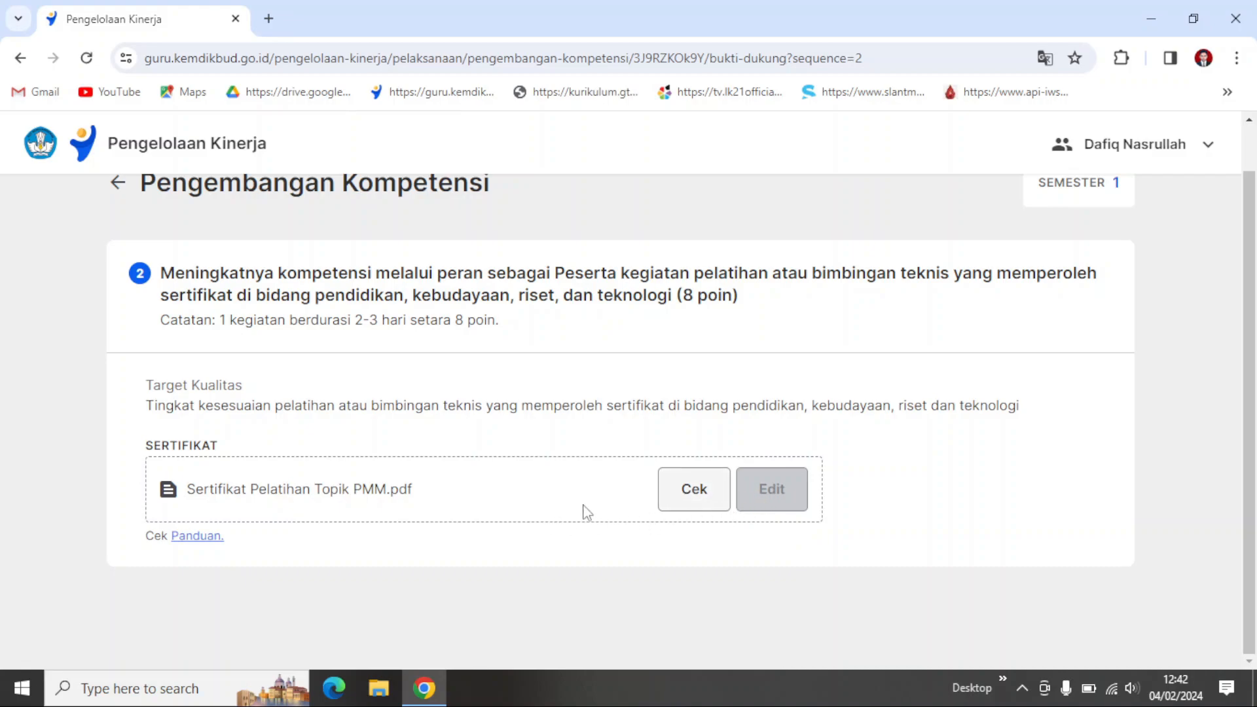
{"action": "scroll", "coordinate": [488, 466], "scroll_direction": "up", "scroll_amount": 1}
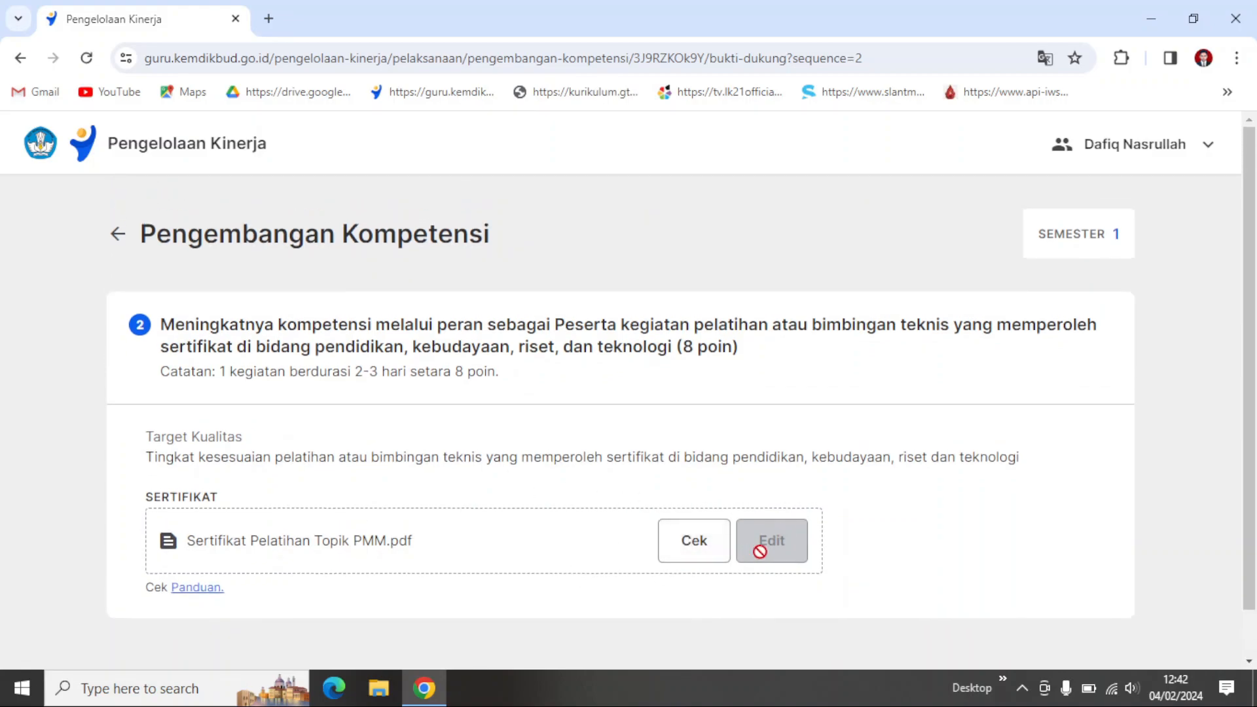
{"action": "left_click", "coordinate": [117, 244]}
{"action": "scroll", "coordinate": [758, 469], "scroll_direction": "down", "scroll_amount": 3}
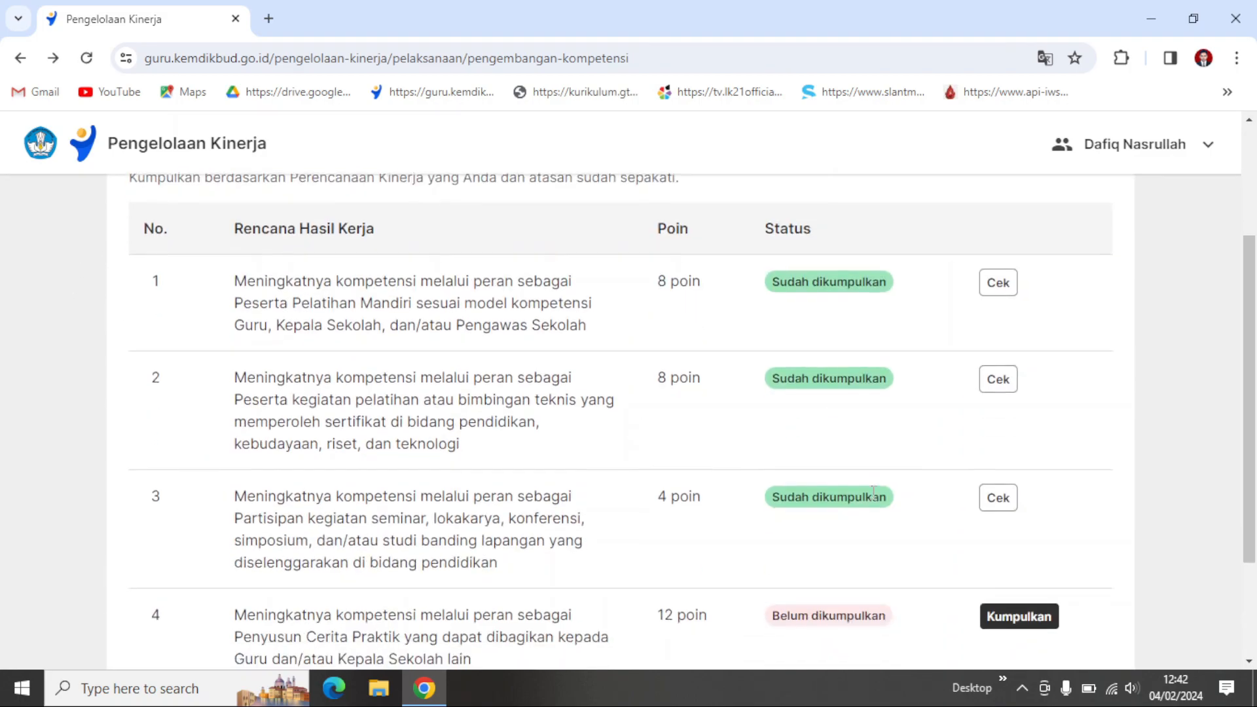
Step: Look over the points and submission status of every Pengembangan Kompetensi plan, including the TOTAL POIN row
{"action": "scroll", "coordinate": [874, 491], "scroll_direction": "down", "scroll_amount": 2}
{"action": "scroll", "coordinate": [896, 424], "scroll_direction": "up", "scroll_amount": 2}
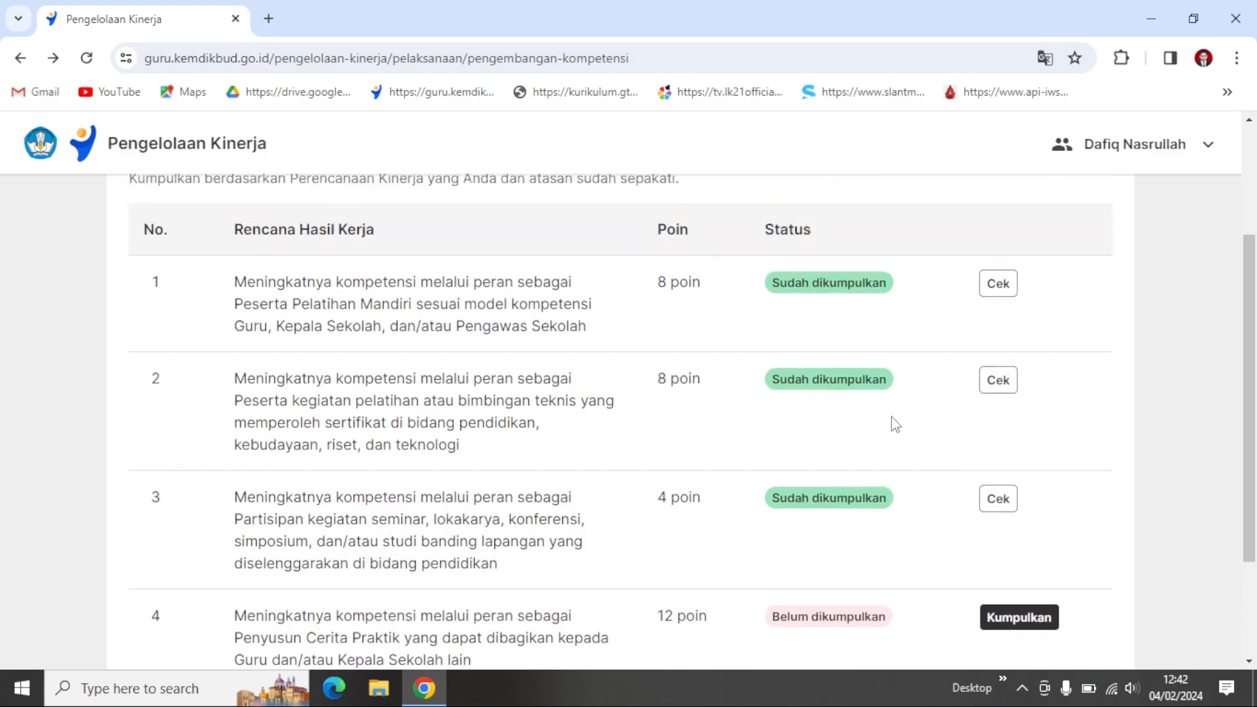
{"action": "scroll", "coordinate": [871, 407], "scroll_direction": "down", "scroll_amount": 2}
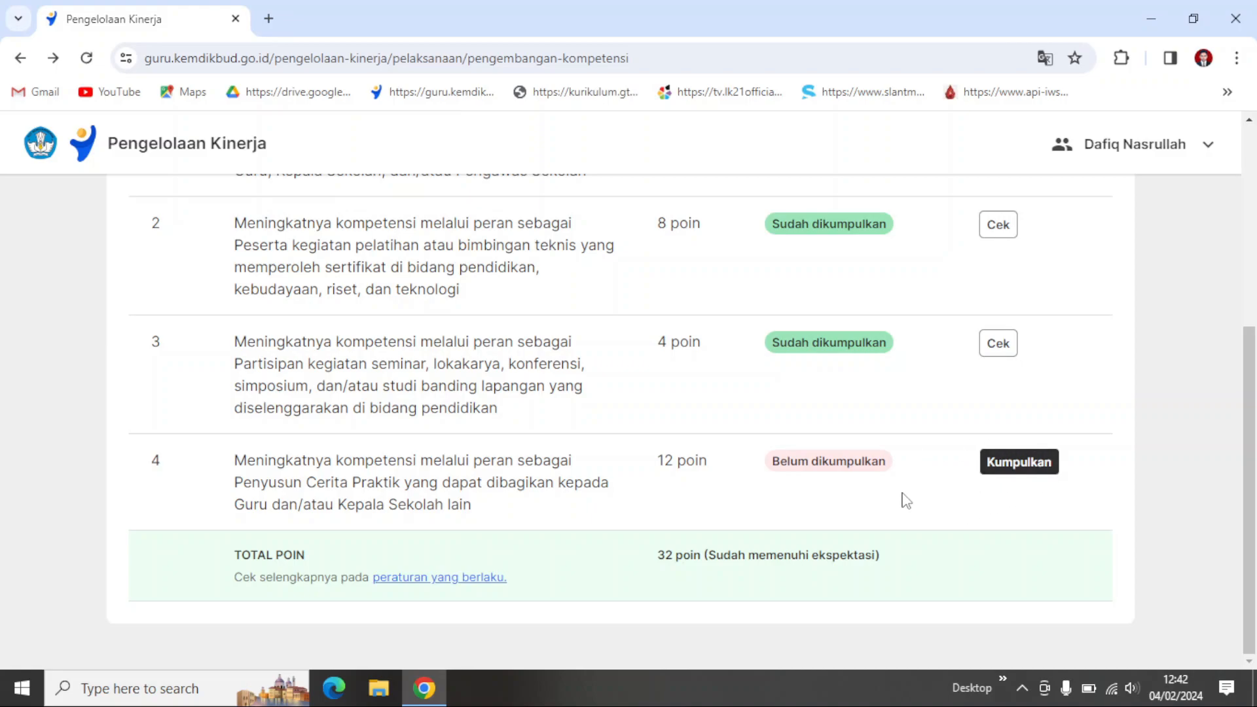
{"action": "scroll", "coordinate": [963, 499], "scroll_direction": "up", "scroll_amount": 3}
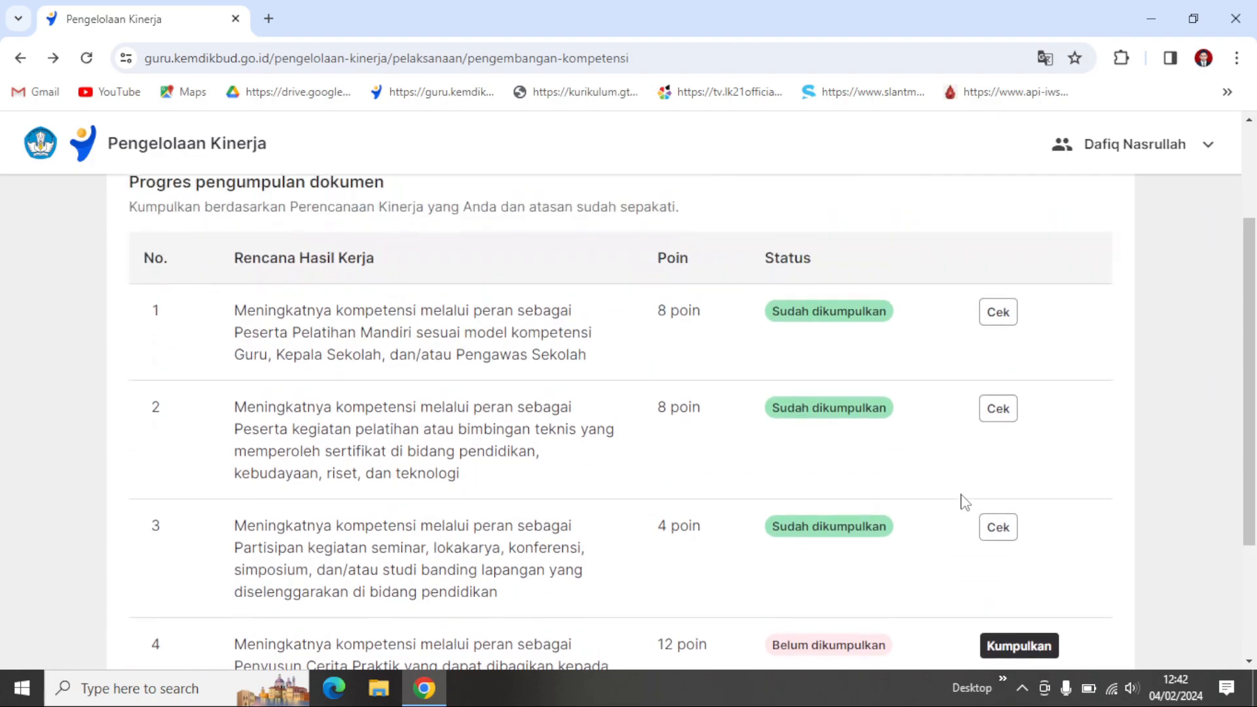
{"action": "scroll", "coordinate": [963, 499], "scroll_direction": "down", "scroll_amount": 3}
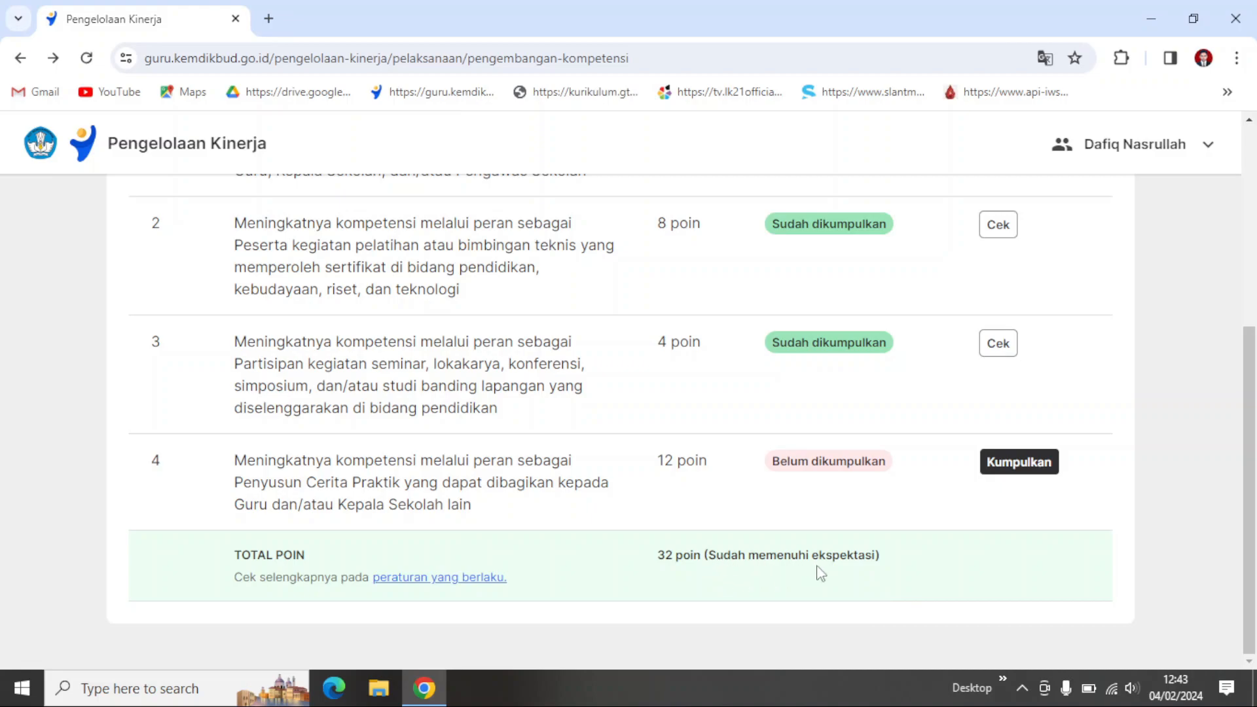
{"action": "scroll", "coordinate": [925, 564], "scroll_direction": "up", "scroll_amount": 4}
{"action": "scroll", "coordinate": [923, 563], "scroll_direction": "down", "scroll_amount": 4}
{"action": "scroll", "coordinate": [657, 570], "scroll_direction": "up", "scroll_amount": 5}
{"action": "scroll", "coordinate": [563, 562], "scroll_direction": "down", "scroll_amount": 5}
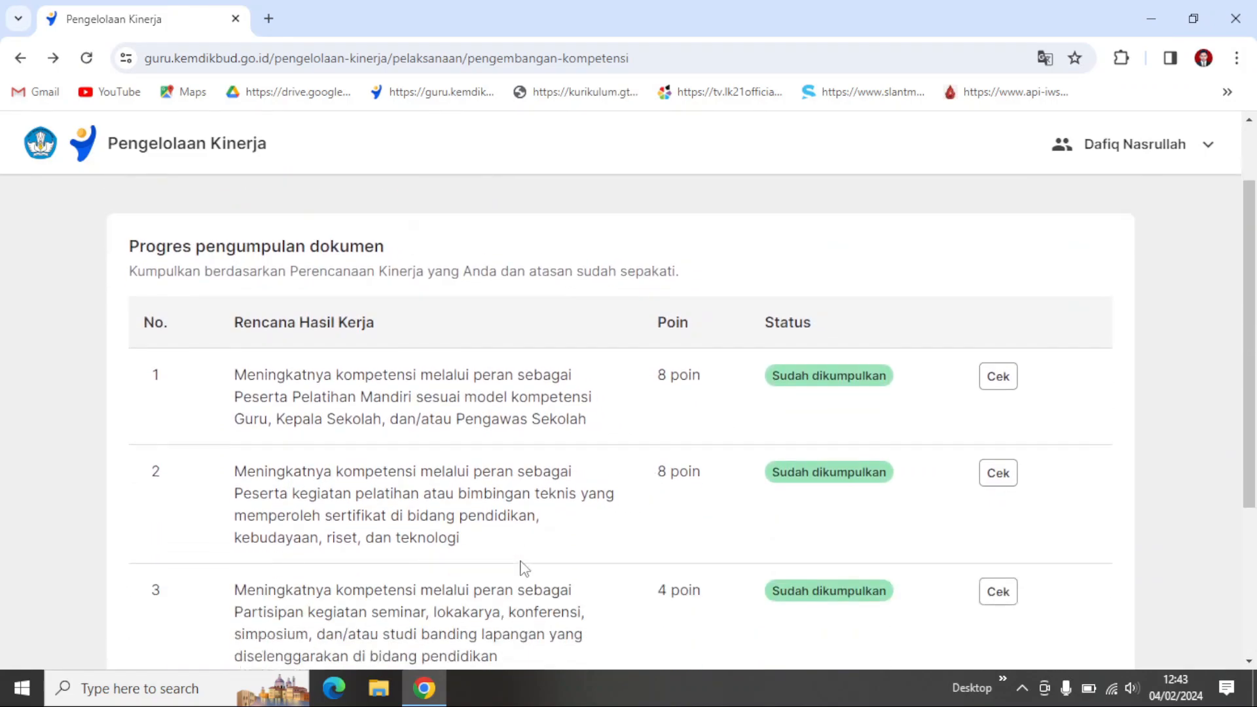
{"action": "scroll", "coordinate": [499, 393], "scroll_direction": "up", "scroll_amount": 5}
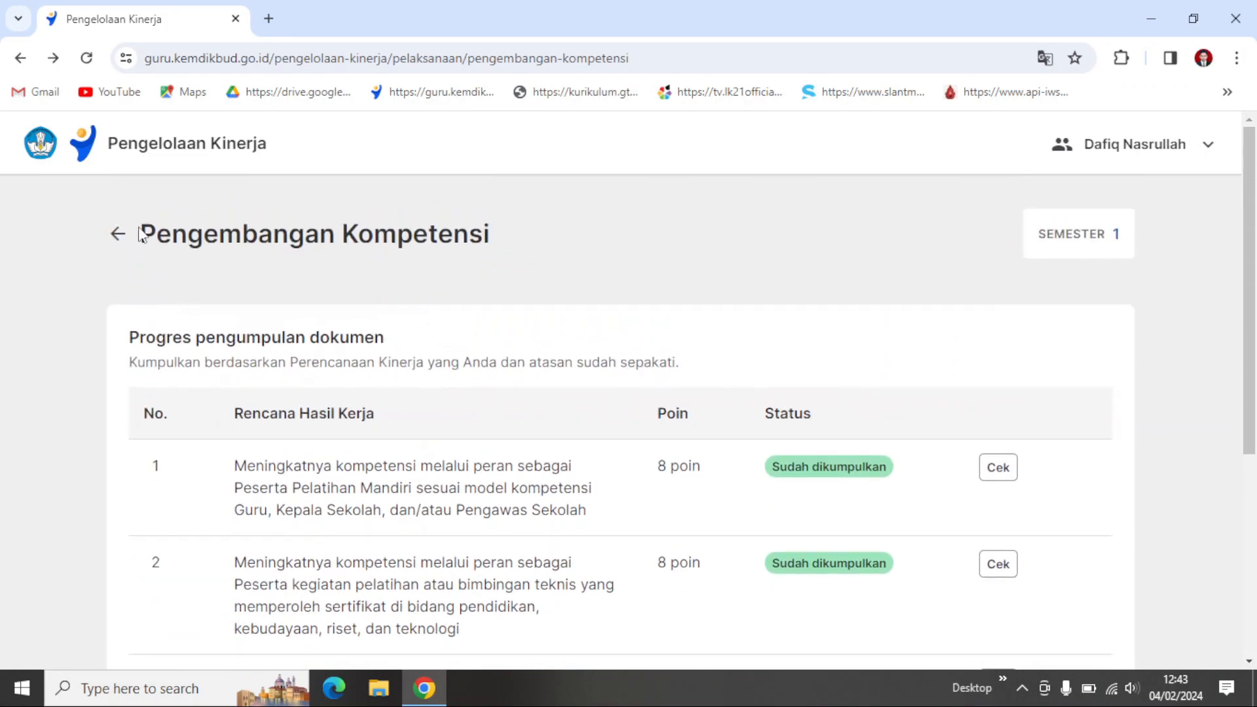
Step: Return to the Pelaksanaan Kinerja overview and look over its observation and document collection sections
{"action": "left_click", "coordinate": [118, 238]}
{"action": "scroll", "coordinate": [616, 336], "scroll_direction": "down", "scroll_amount": 3}
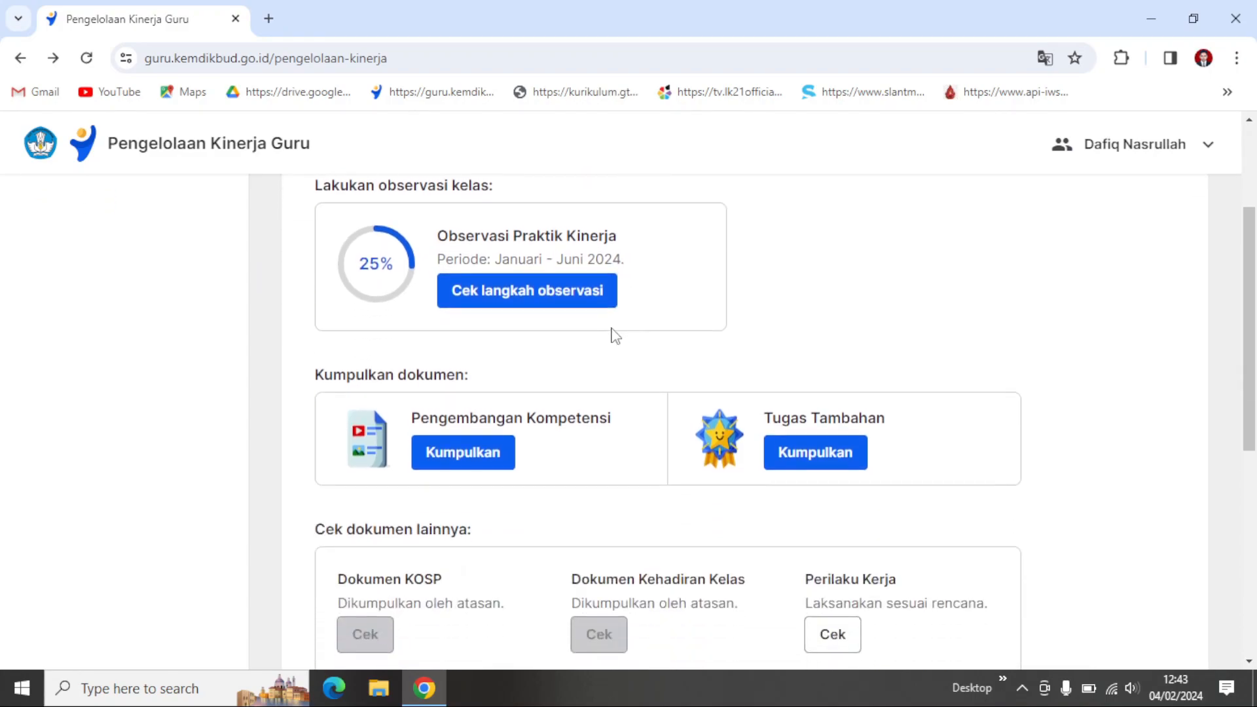
{"action": "scroll", "coordinate": [616, 336], "scroll_direction": "up", "scroll_amount": 3}
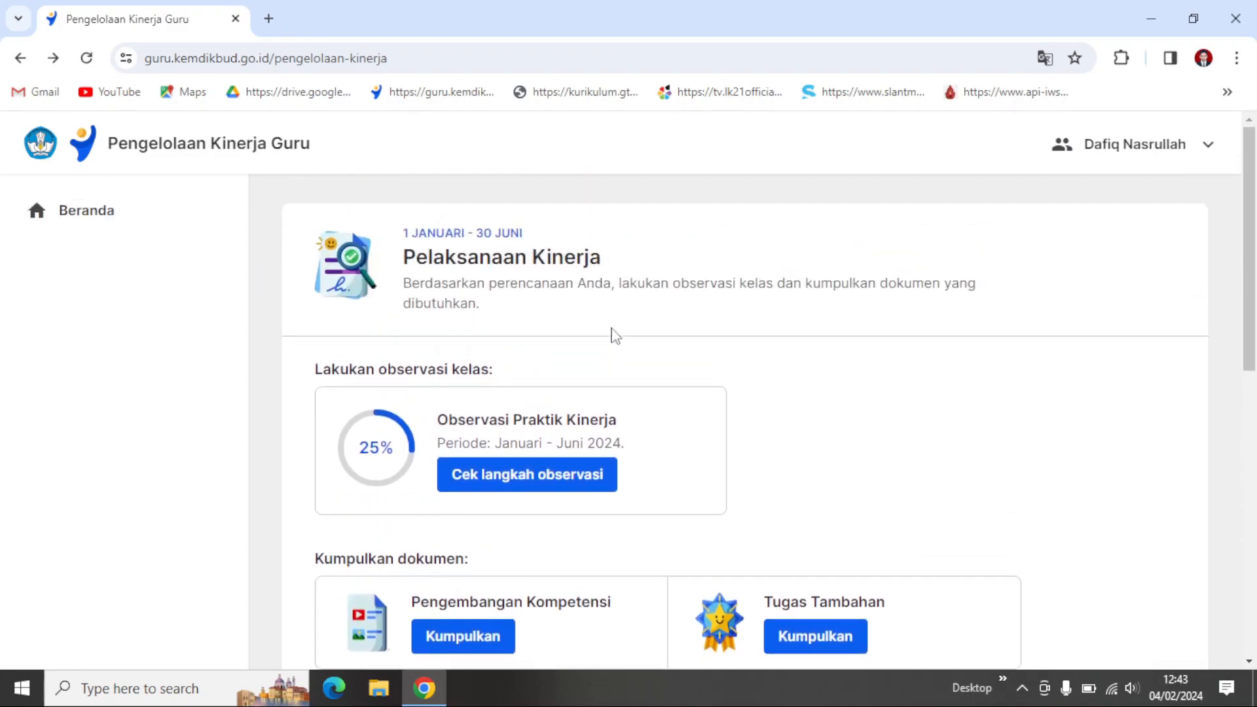
{"action": "scroll", "coordinate": [419, 485], "scroll_direction": "down", "scroll_amount": 1}
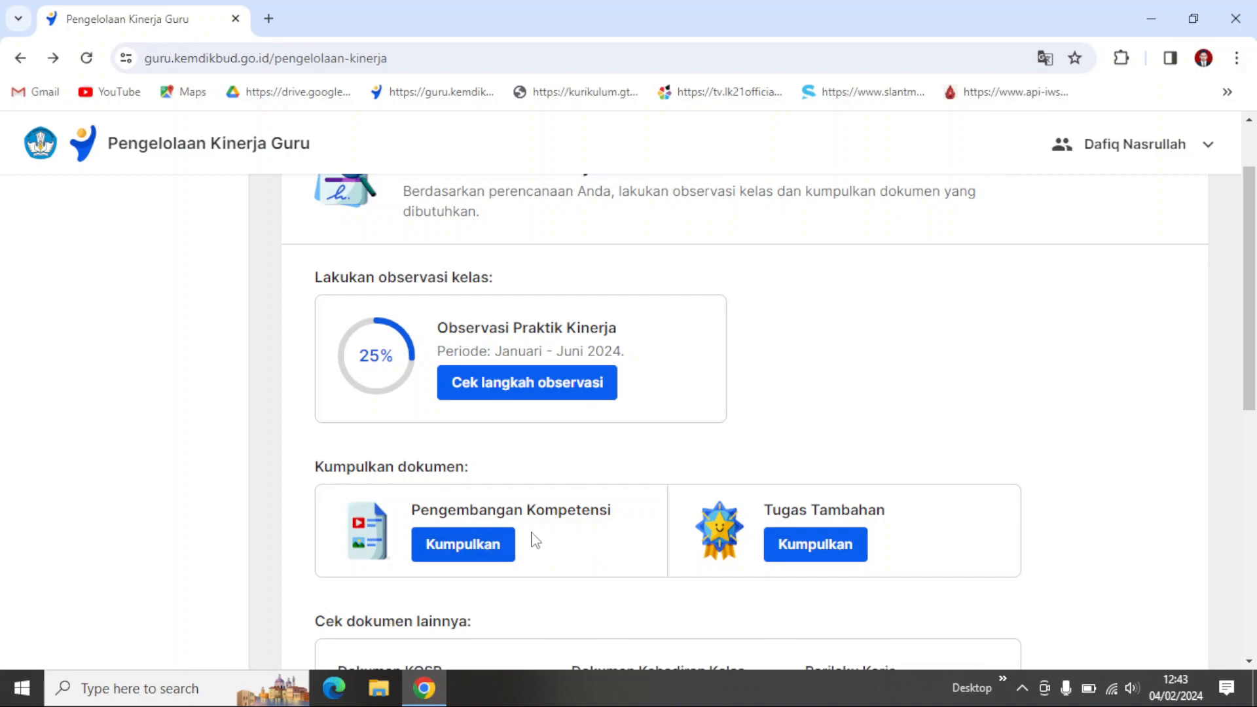
{"action": "scroll", "coordinate": [586, 554], "scroll_direction": "down", "scroll_amount": 1}
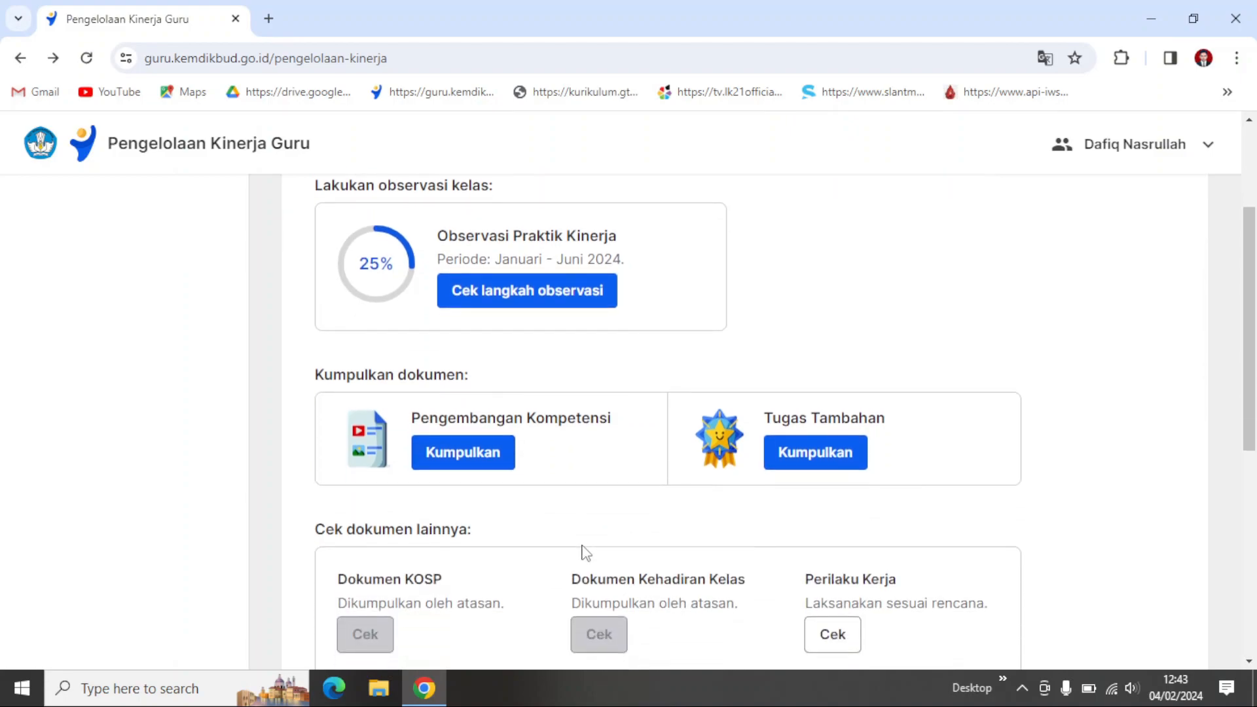
Step: Open the Tugas Tambahan document collection and check the submission status of its work plans
{"action": "left_click", "coordinate": [835, 464]}
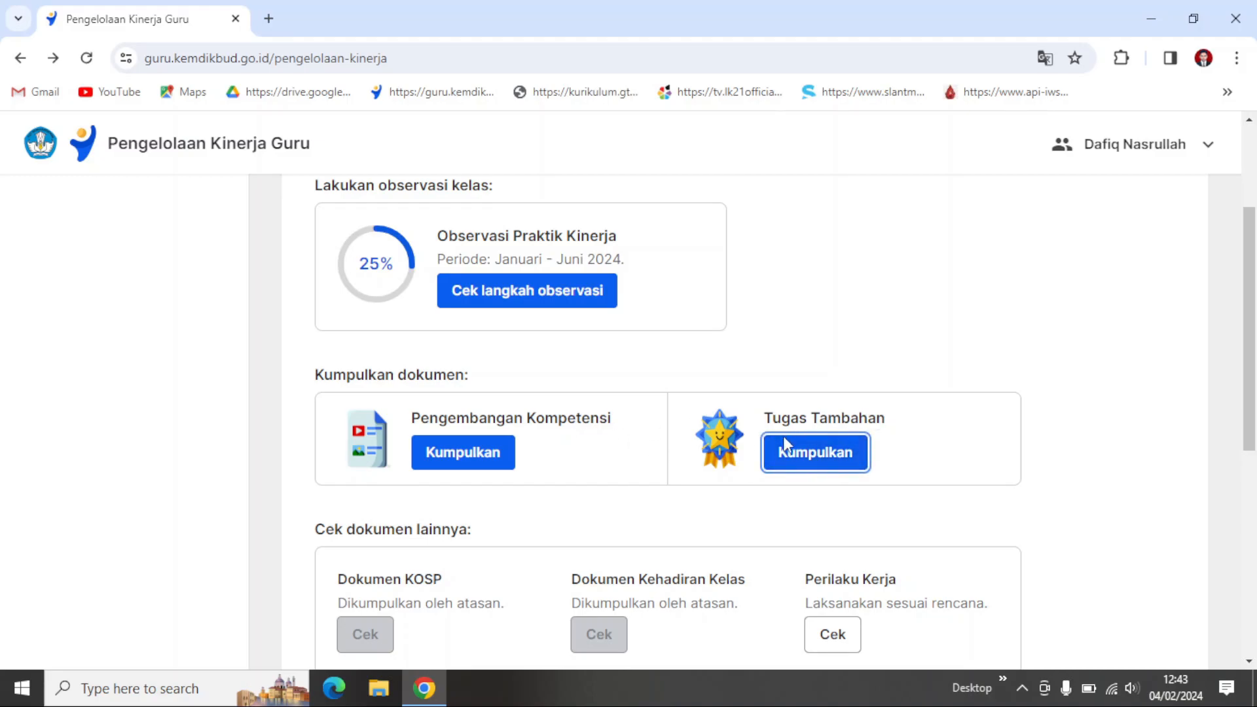
{"action": "scroll", "coordinate": [651, 458], "scroll_direction": "down", "scroll_amount": 2}
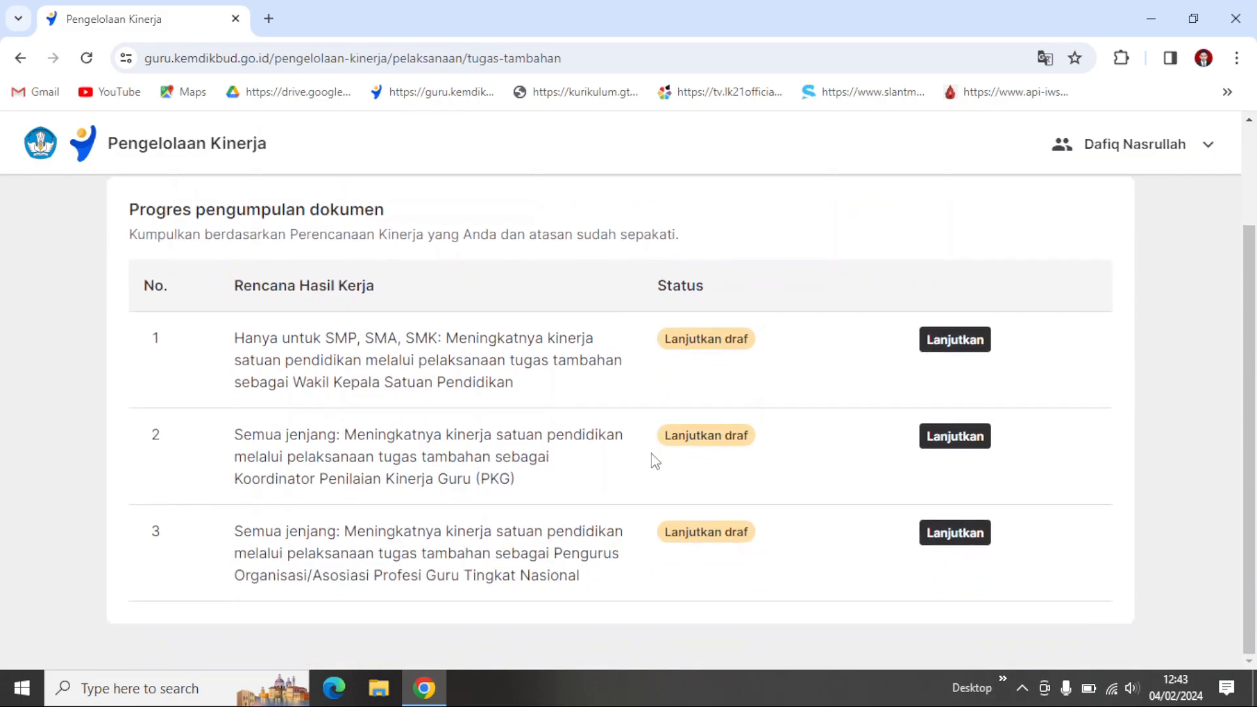
{"action": "scroll", "coordinate": [655, 462], "scroll_direction": "up", "scroll_amount": 2}
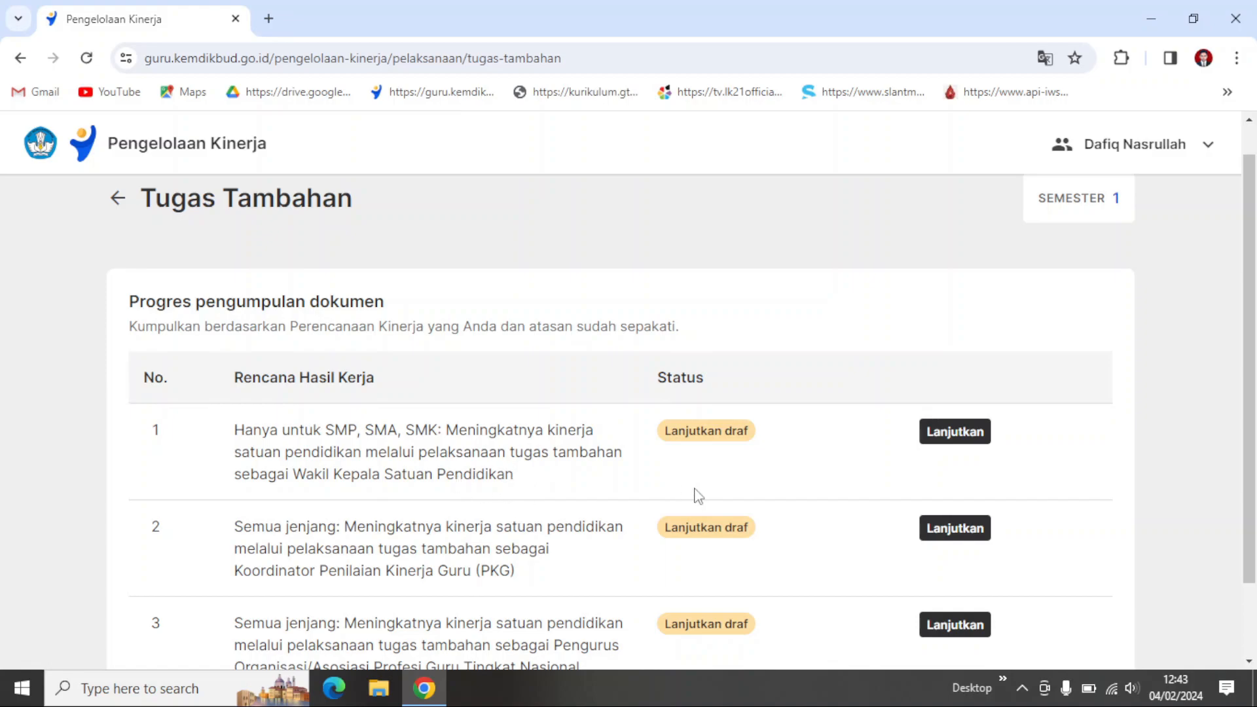
{"action": "scroll", "coordinate": [781, 432], "scroll_direction": "down", "scroll_amount": 2}
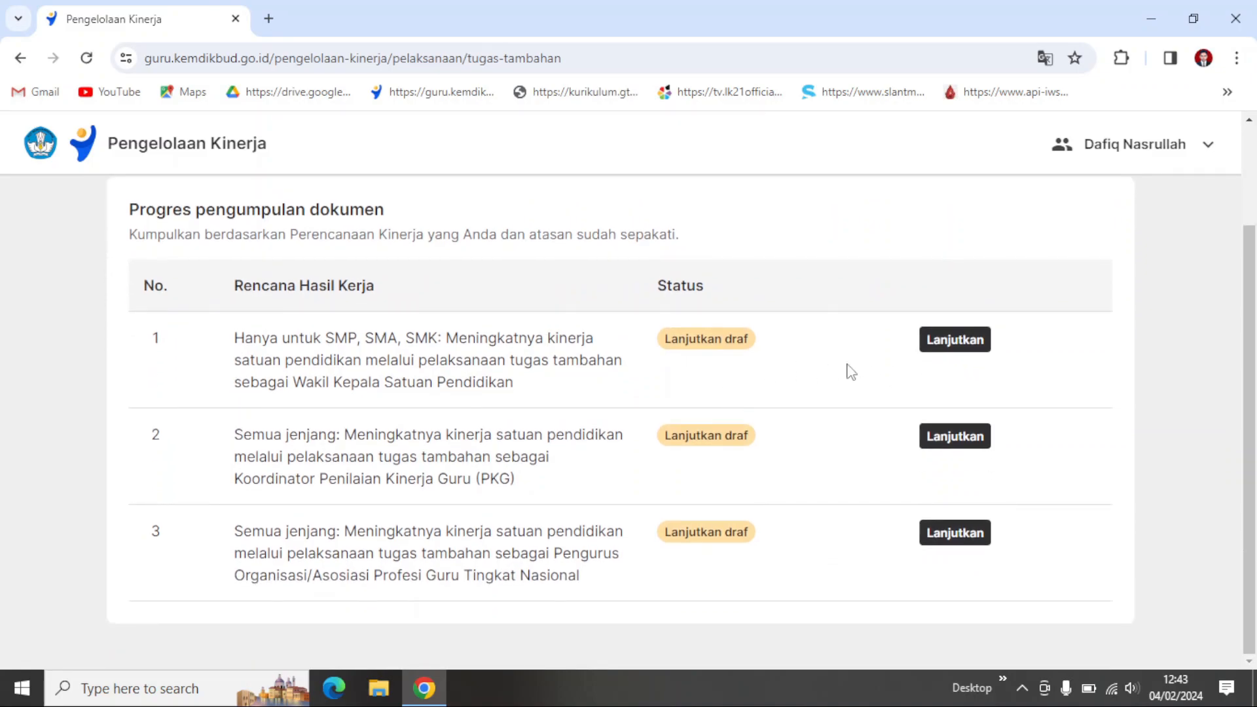
Step: Review the draft submission for Tugas Tambahan plan 1, Wakil Kepala Satuan Pendidikan, and go back to the list without submitting
{"action": "left_click", "coordinate": [969, 353]}
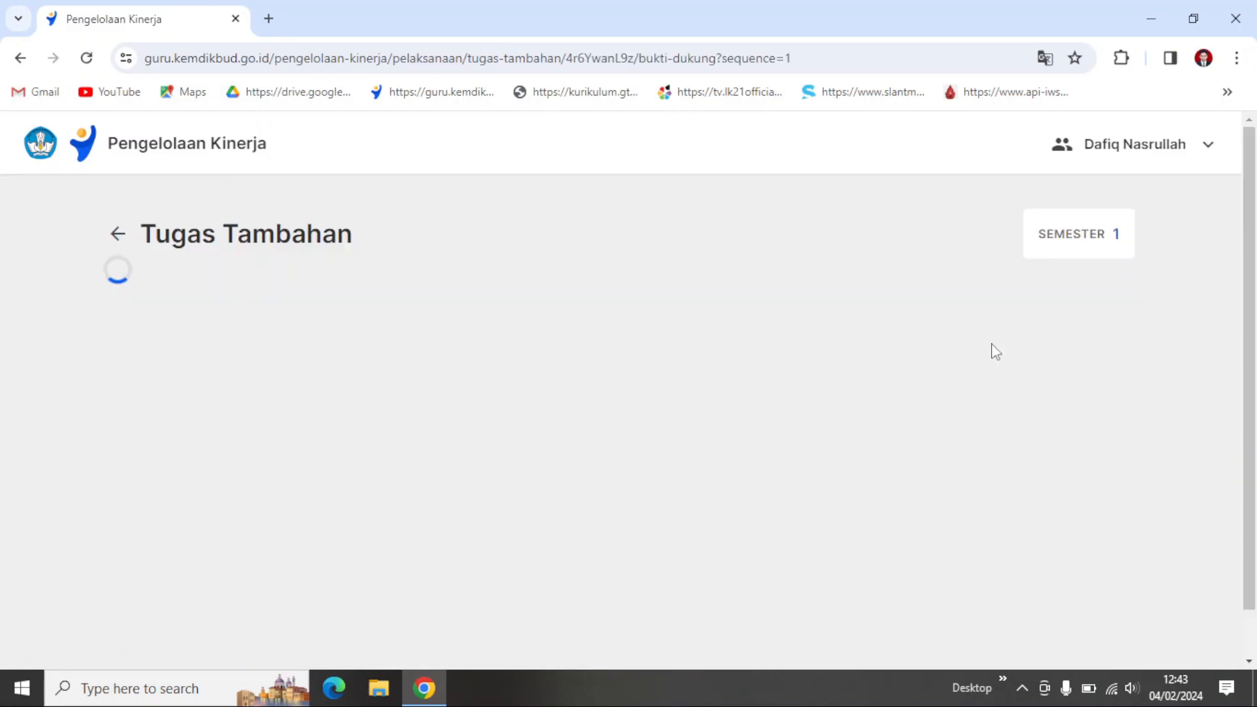
{"action": "scroll", "coordinate": [587, 489], "scroll_direction": "down", "scroll_amount": 1}
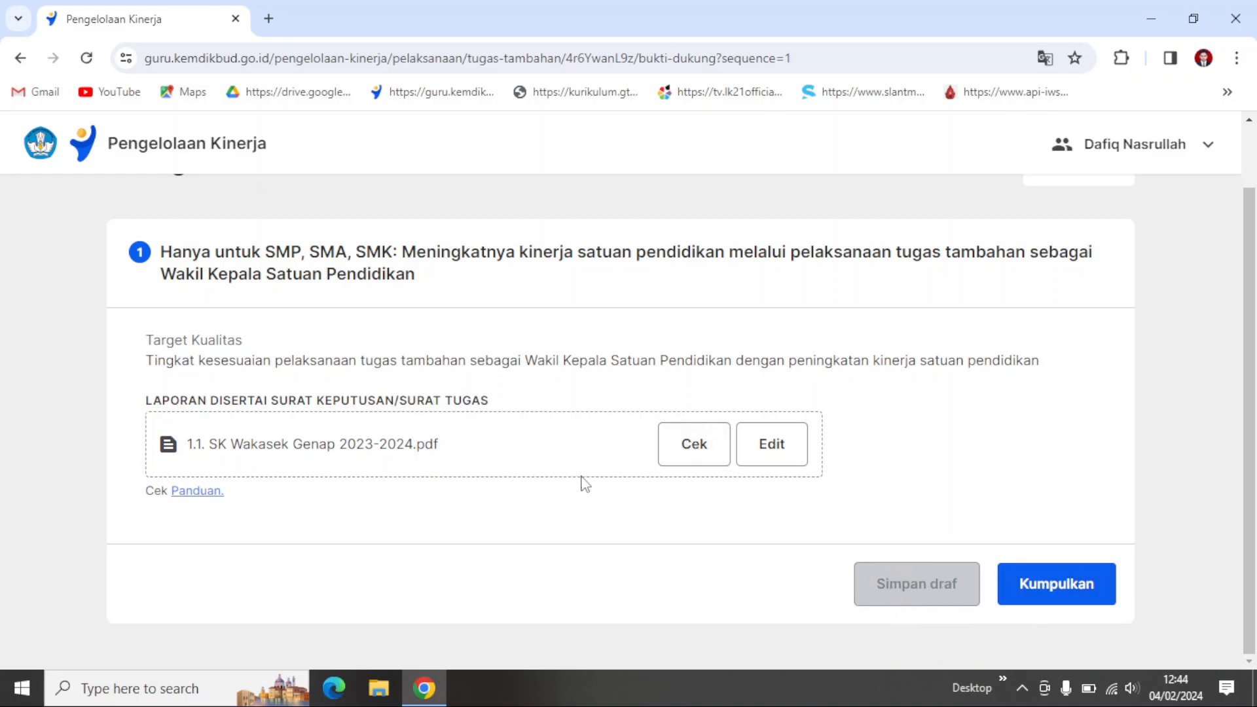
{"action": "scroll", "coordinate": [553, 426], "scroll_direction": "up", "scroll_amount": 2}
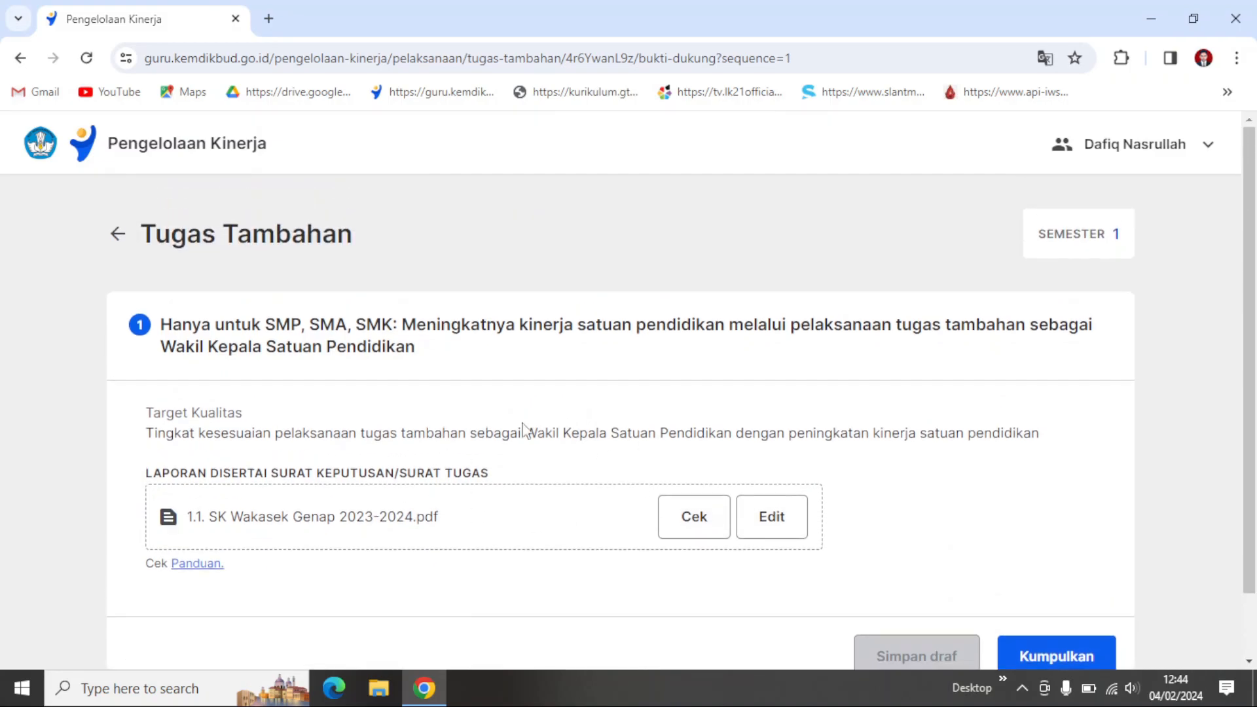
{"action": "scroll", "coordinate": [786, 511], "scroll_direction": "down", "scroll_amount": 2}
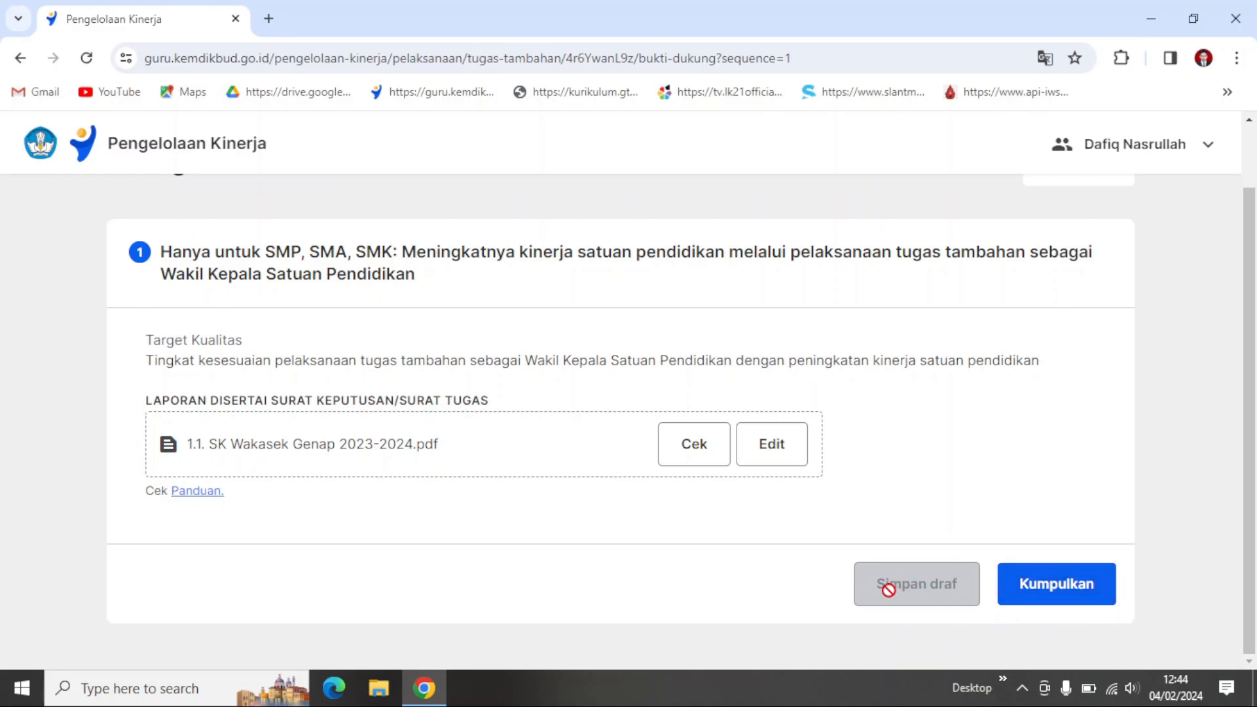
{"action": "scroll", "coordinate": [157, 278], "scroll_direction": "up", "scroll_amount": 1}
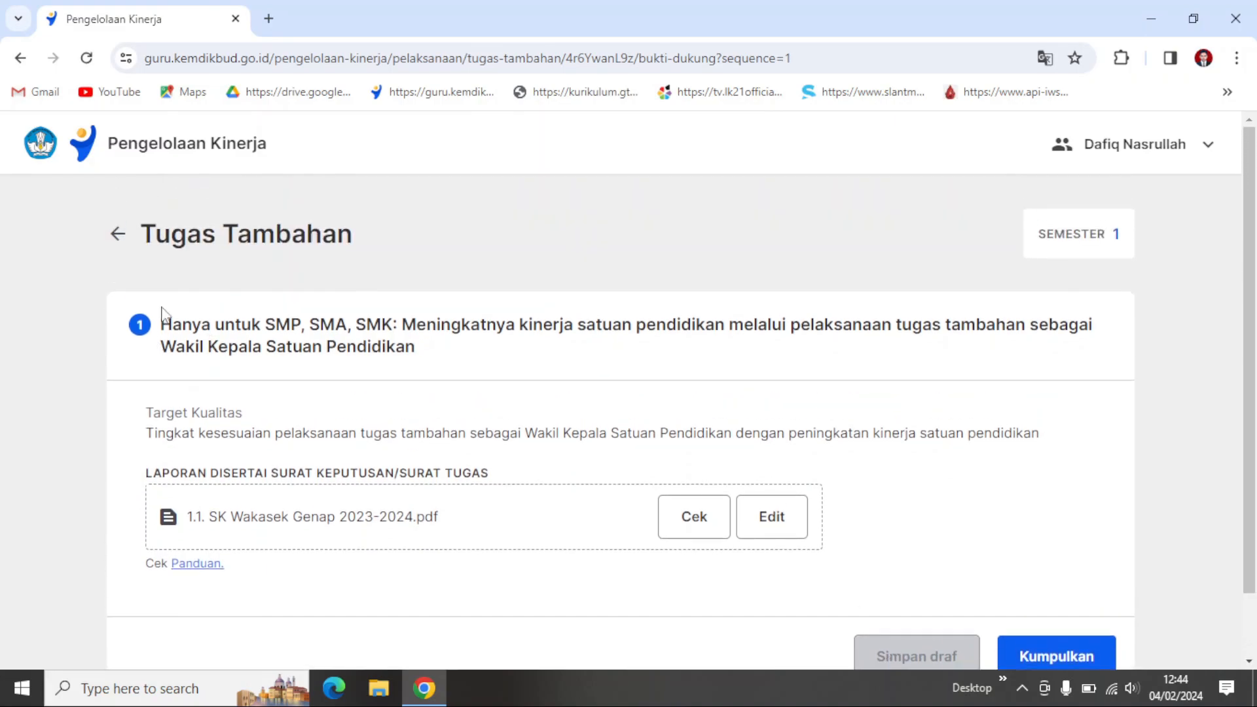
{"action": "left_click", "coordinate": [116, 236]}
{"action": "scroll", "coordinate": [742, 497], "scroll_direction": "down", "scroll_amount": 2}
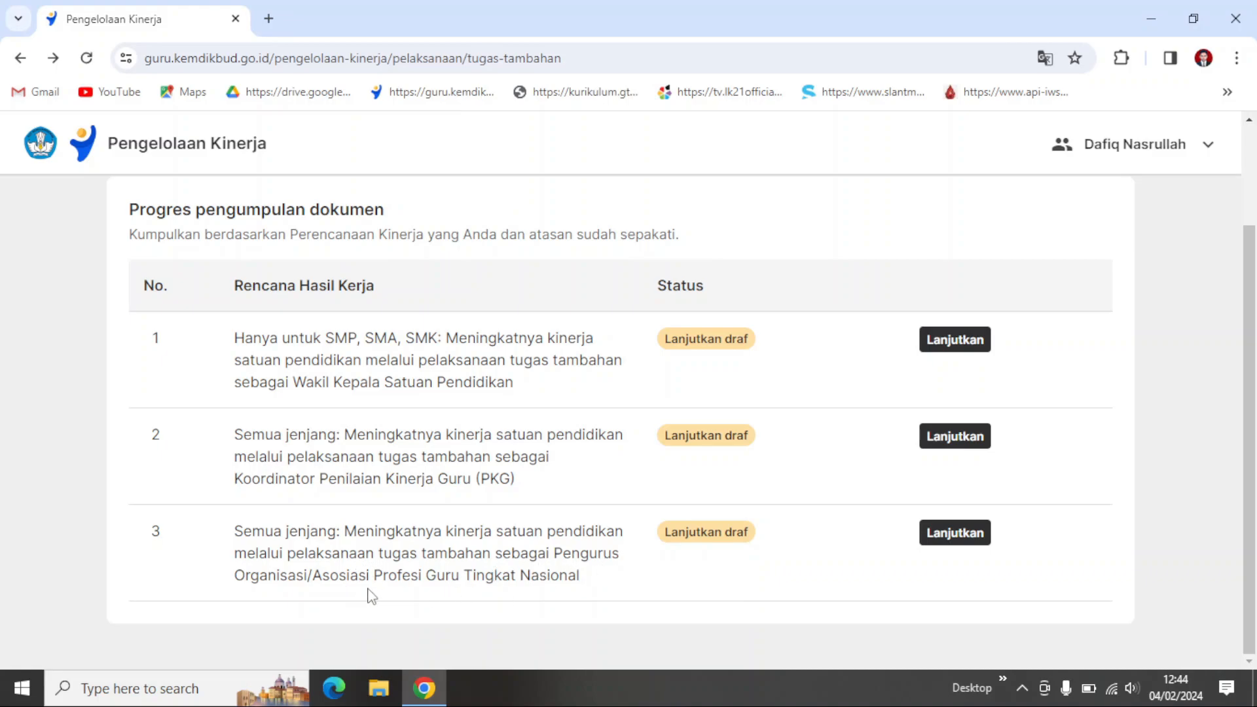
Step: Review the draft submission for Tugas Tambahan plan 3, Pengurus Organisasi/Asosiasi Profesi Guru Tingkat Nasional, and go back to the list
{"action": "left_click", "coordinate": [956, 537]}
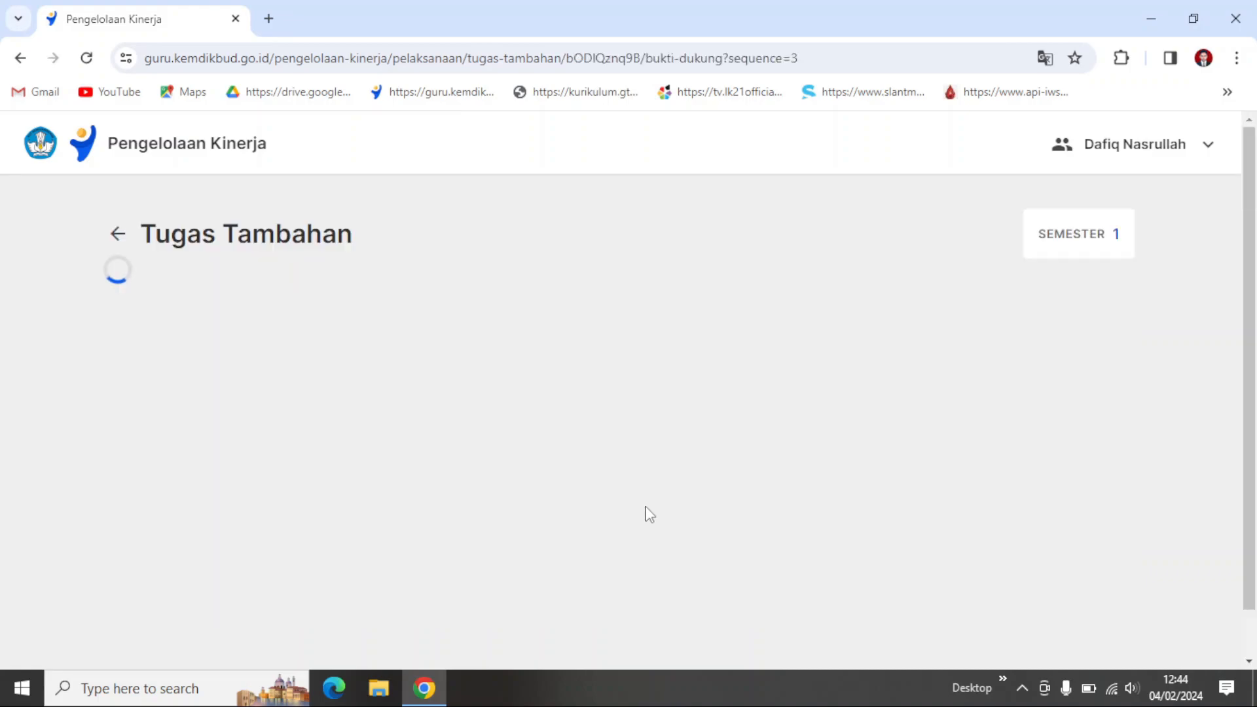
{"action": "scroll", "coordinate": [433, 514], "scroll_direction": "down", "scroll_amount": 2}
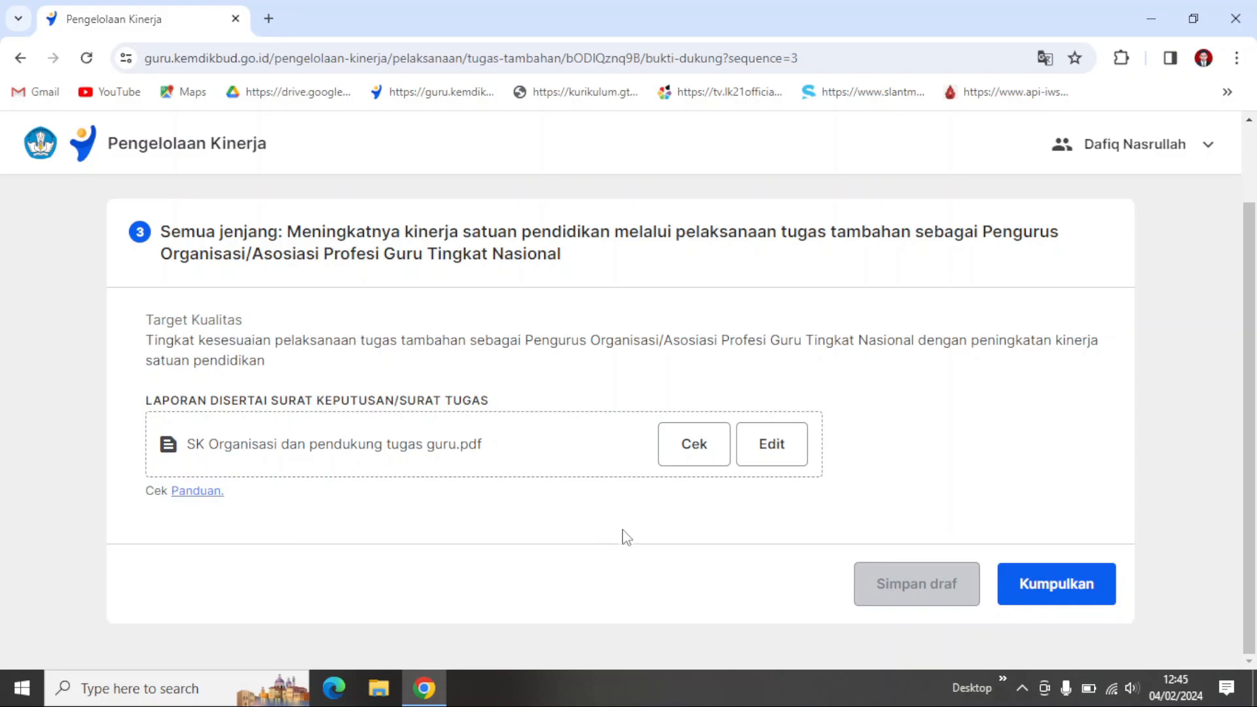
{"action": "scroll", "coordinate": [681, 544], "scroll_direction": "up", "scroll_amount": 2}
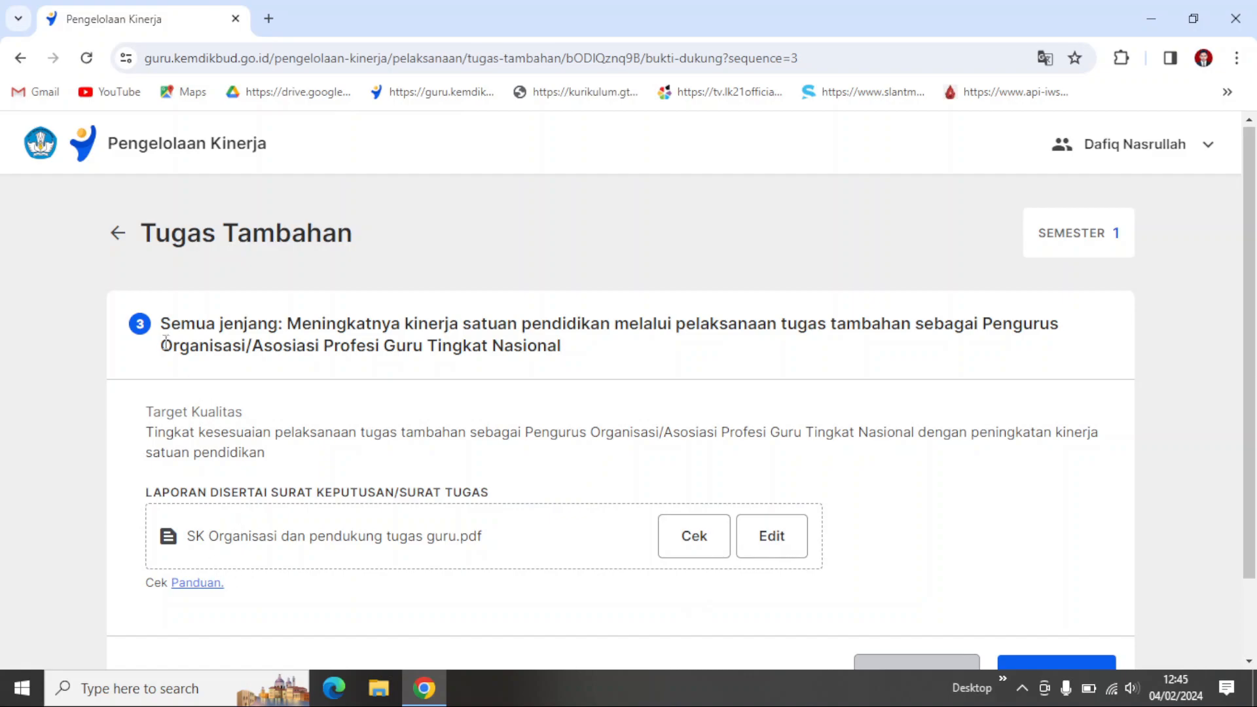
{"action": "left_click", "coordinate": [119, 234]}
{"action": "scroll", "coordinate": [621, 426], "scroll_direction": "down", "scroll_amount": 2}
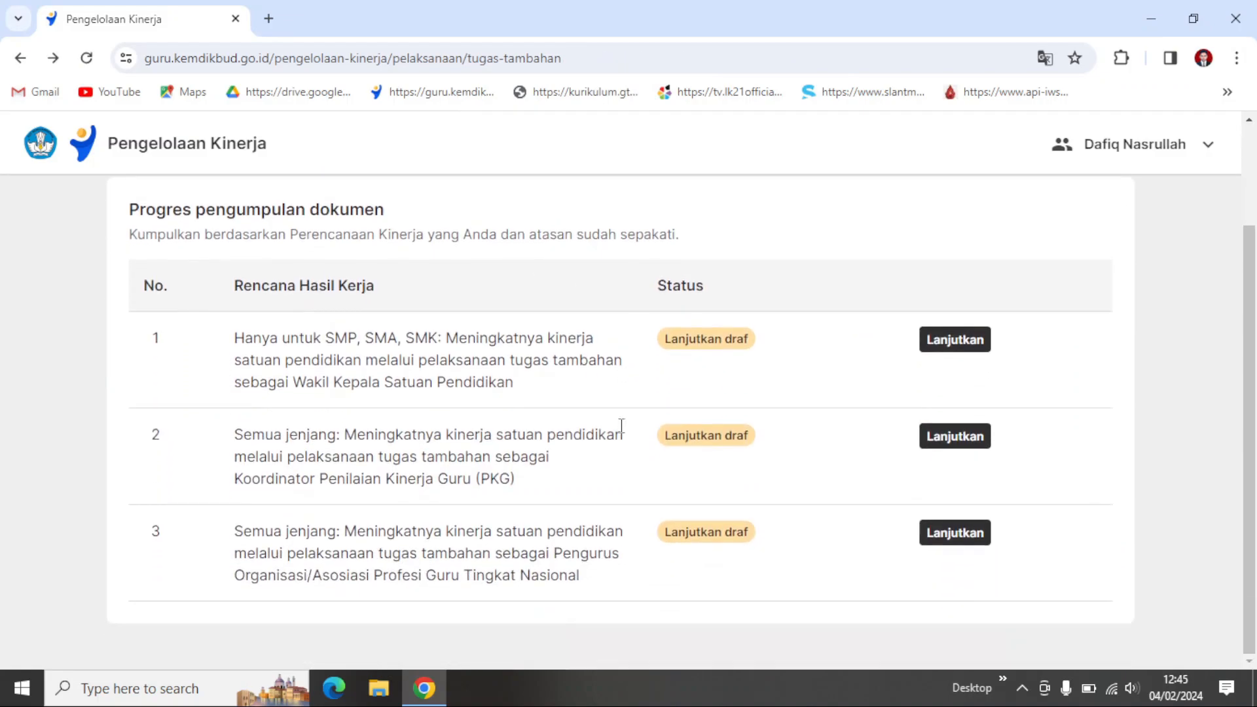
Step: Reopen the draft for Tugas Tambahan plan 1, Wakil Kepala Satuan Pendidikan, and view its attached document and submission options
{"action": "left_click", "coordinate": [936, 343]}
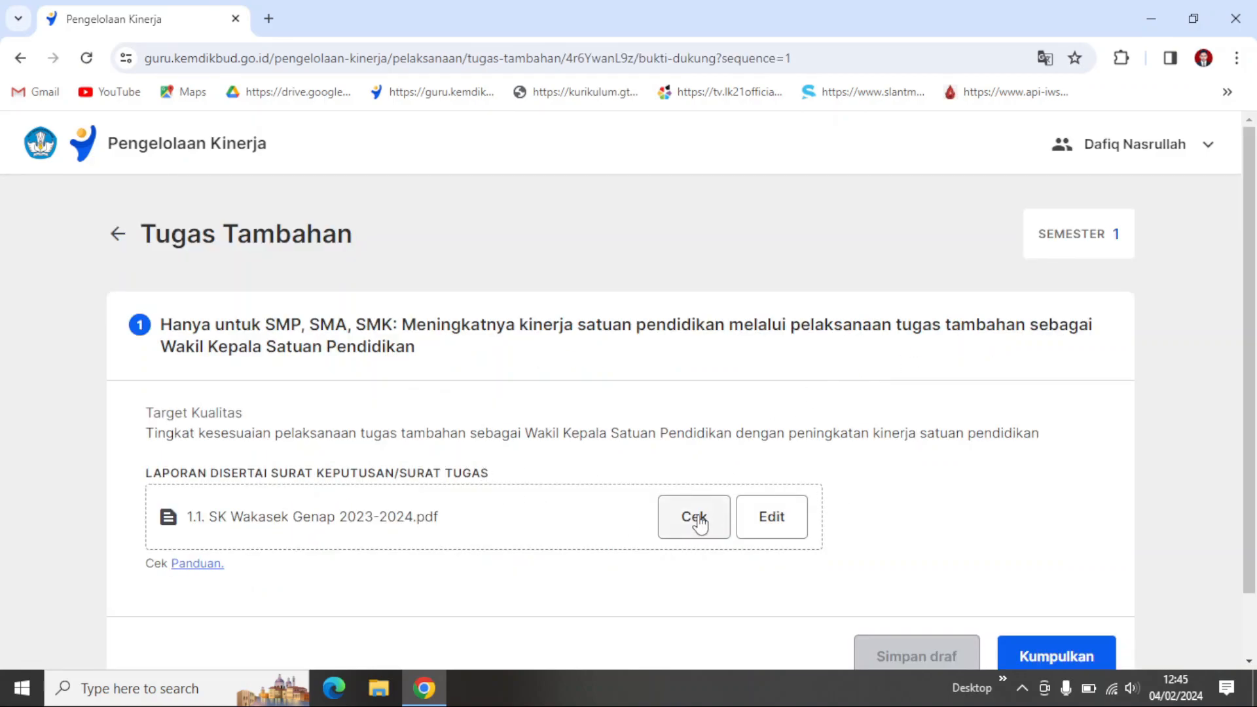
{"action": "scroll", "coordinate": [792, 472], "scroll_direction": "down", "scroll_amount": 1}
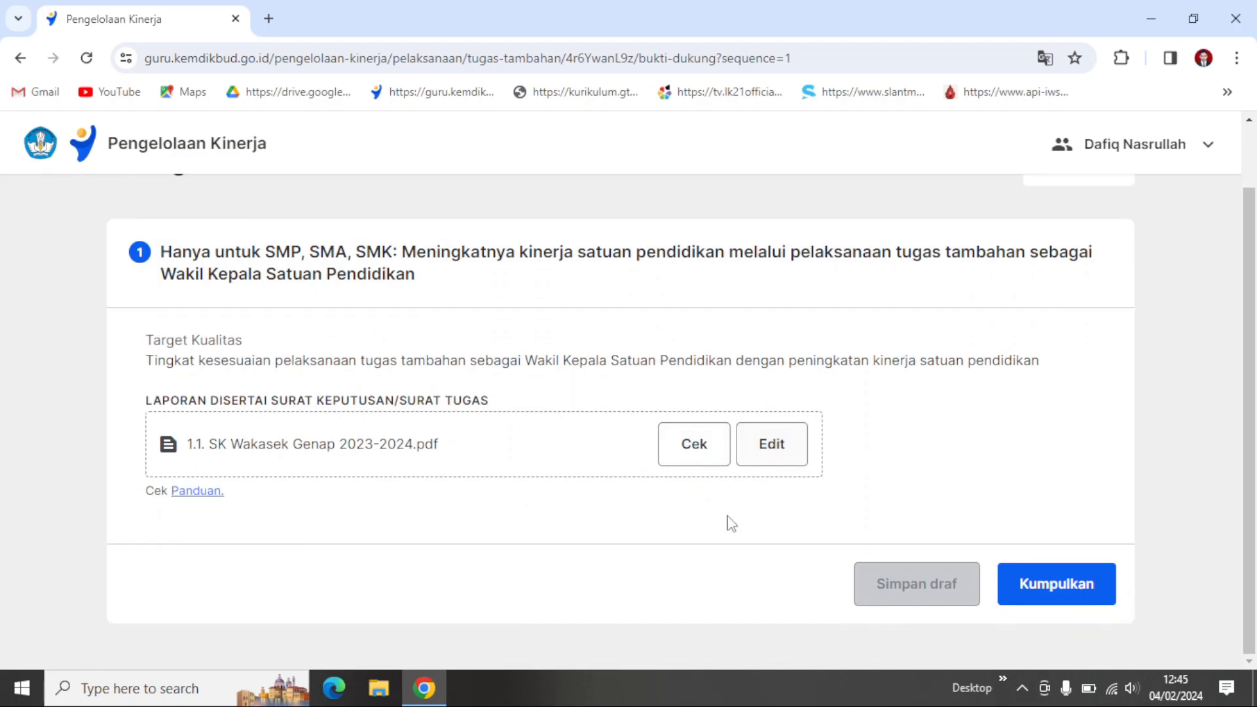
Step: Leave the Tugas Tambahan draft, return to the Pelaksanaan Kinerja overview and check the Cek dokumen lainnya section
{"action": "scroll", "coordinate": [367, 339], "scroll_direction": "up", "scroll_amount": 1}
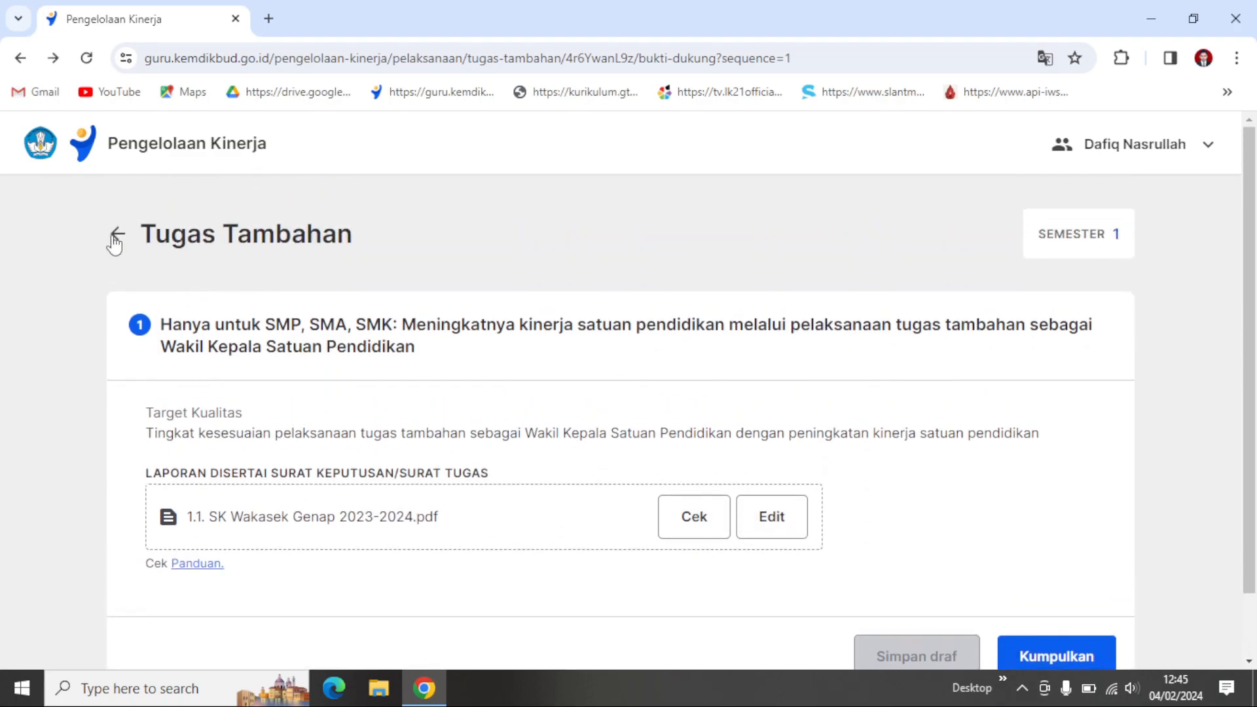
{"action": "left_click", "coordinate": [113, 236]}
{"action": "scroll", "coordinate": [272, 312], "scroll_direction": "up", "scroll_amount": 1}
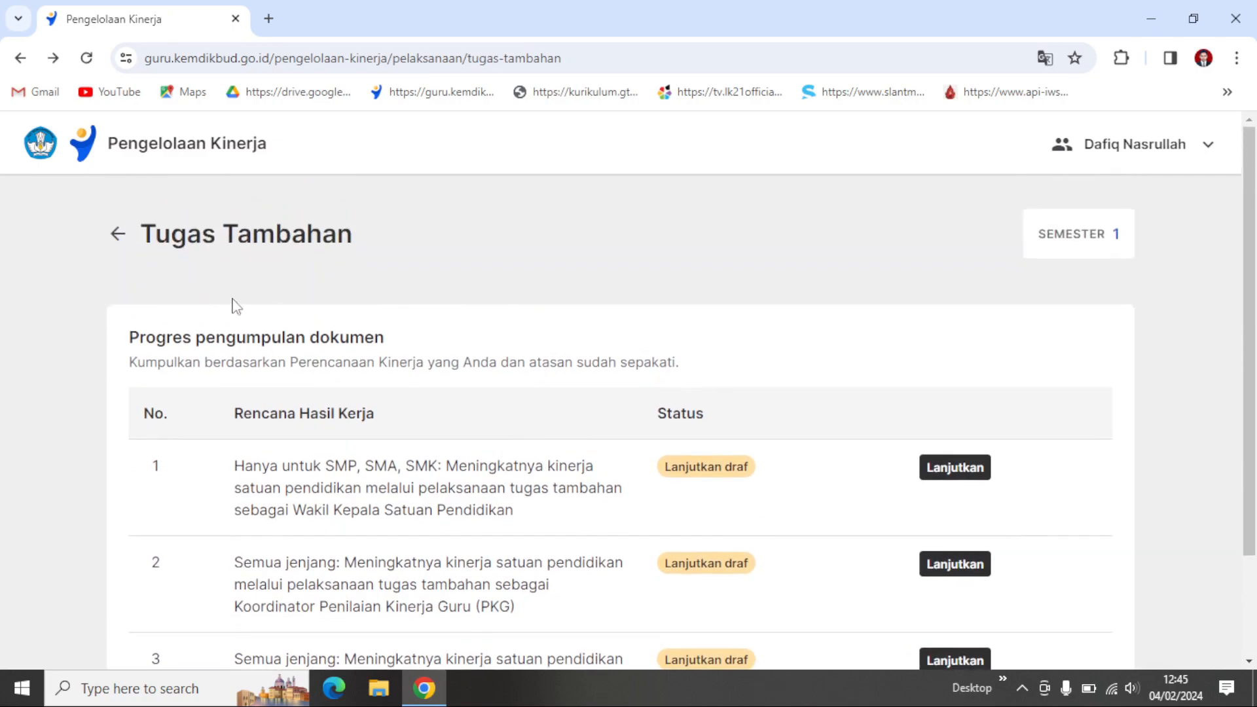
{"action": "left_click", "coordinate": [119, 236]}
{"action": "scroll", "coordinate": [793, 494], "scroll_direction": "down", "scroll_amount": 6}
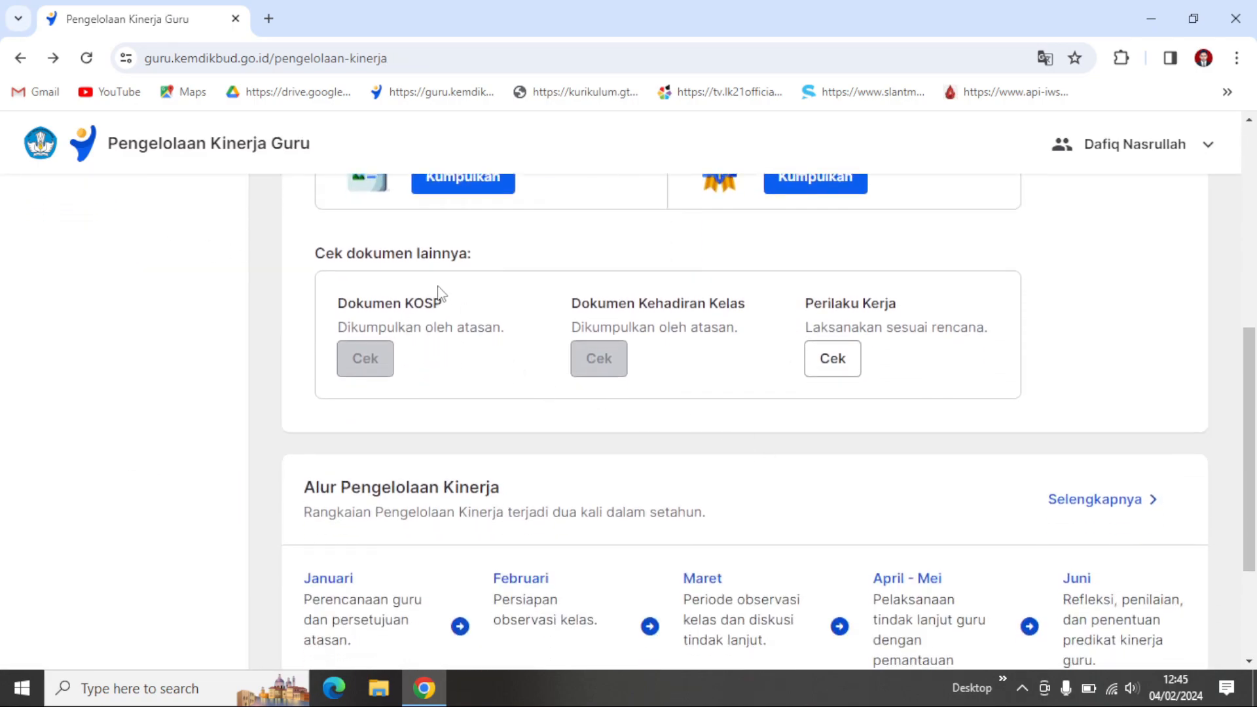
{"action": "scroll", "coordinate": [467, 369], "scroll_direction": "up", "scroll_amount": 1}
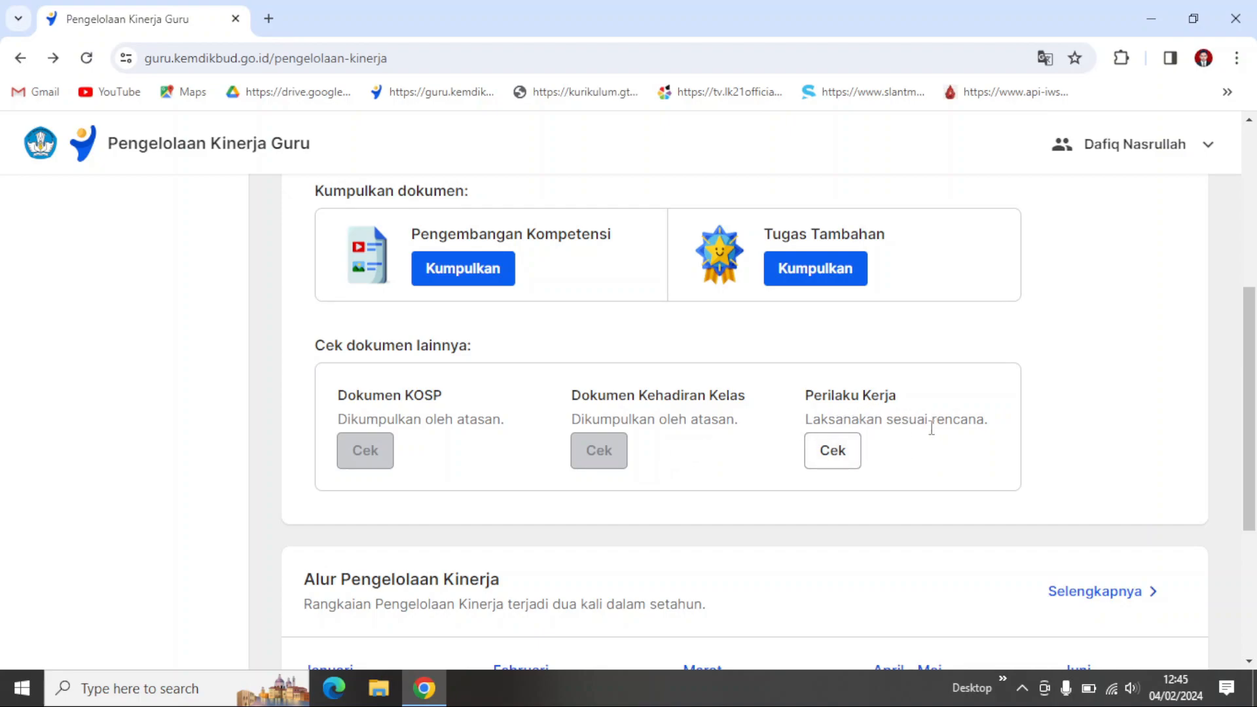
Step: Open the Perilaku Kerja document, refresh the page to load it, and review the agreed work behaviours
{"action": "left_click", "coordinate": [833, 454]}
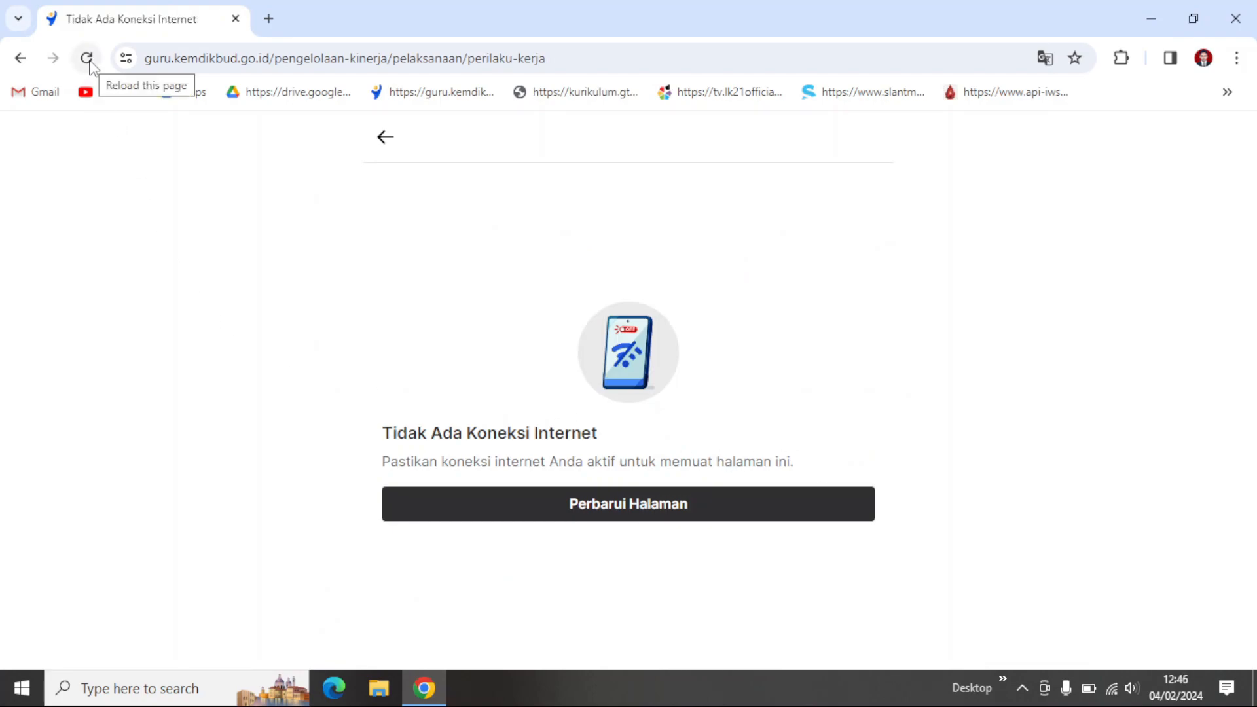
{"action": "left_click", "coordinate": [528, 513]}
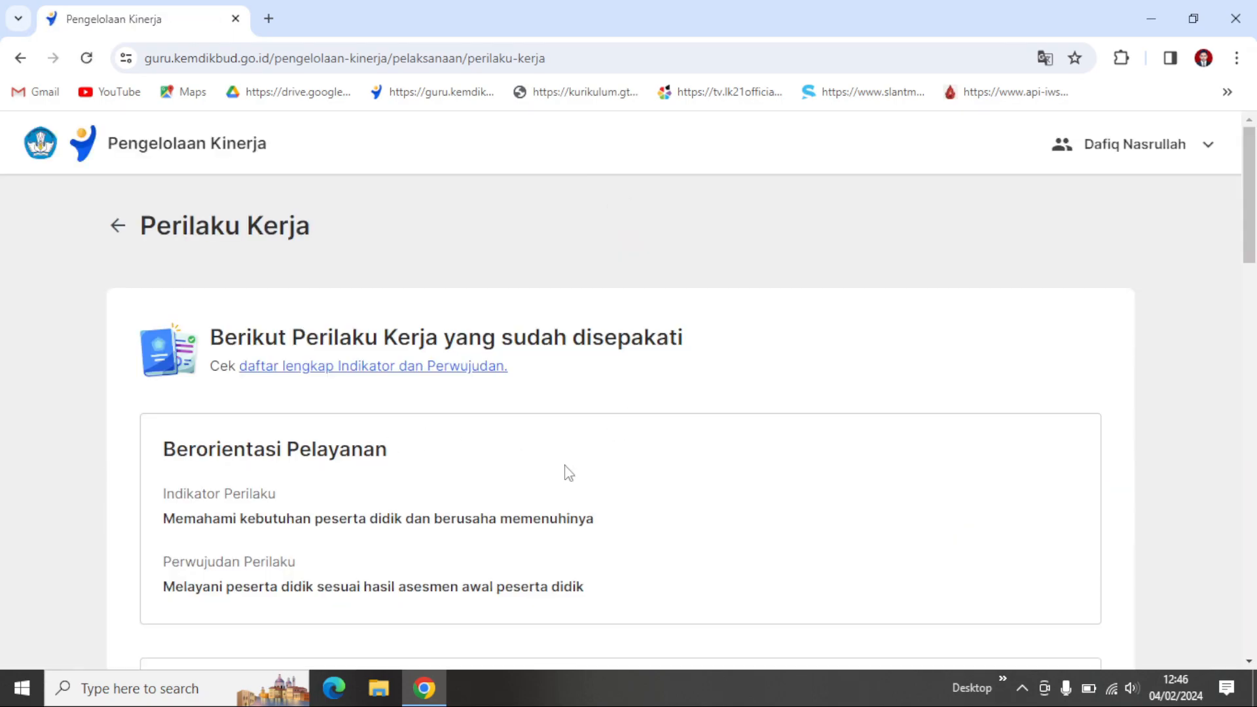
{"action": "scroll", "coordinate": [565, 471], "scroll_direction": "down", "scroll_amount": 12}
{"action": "scroll", "coordinate": [568, 471], "scroll_direction": "down", "scroll_amount": 12}
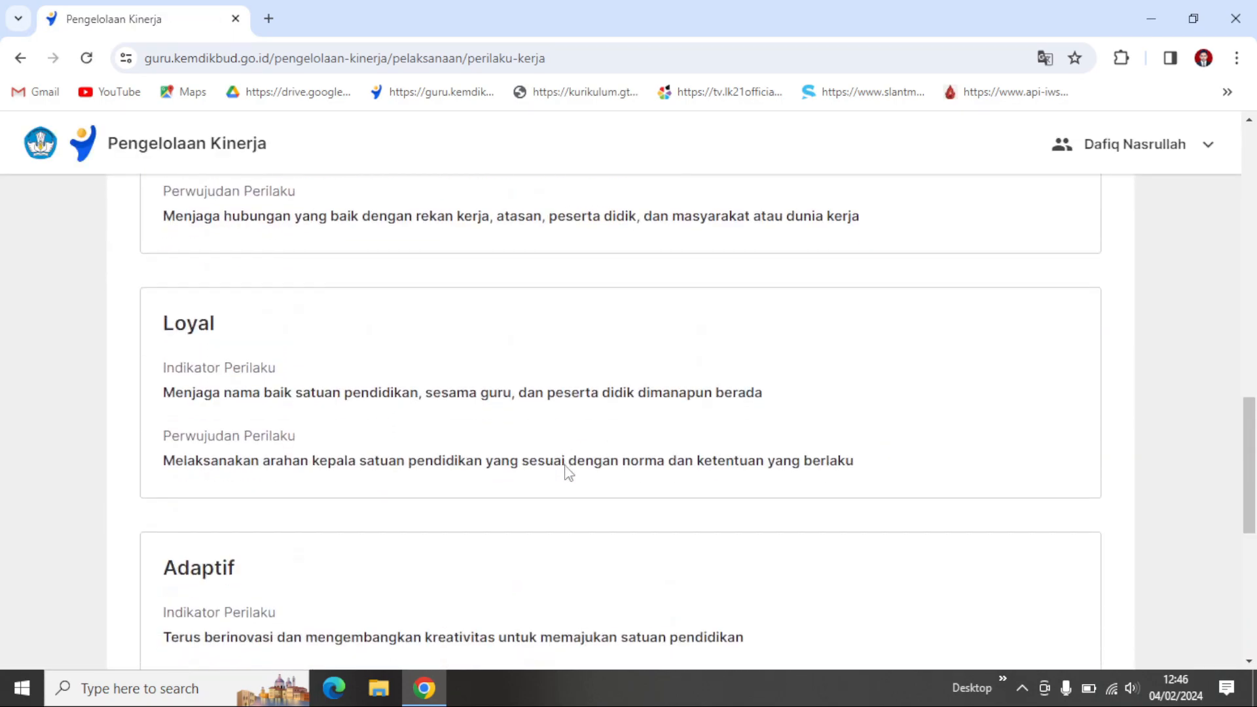
{"action": "scroll", "coordinate": [567, 471], "scroll_direction": "up", "scroll_amount": 20}
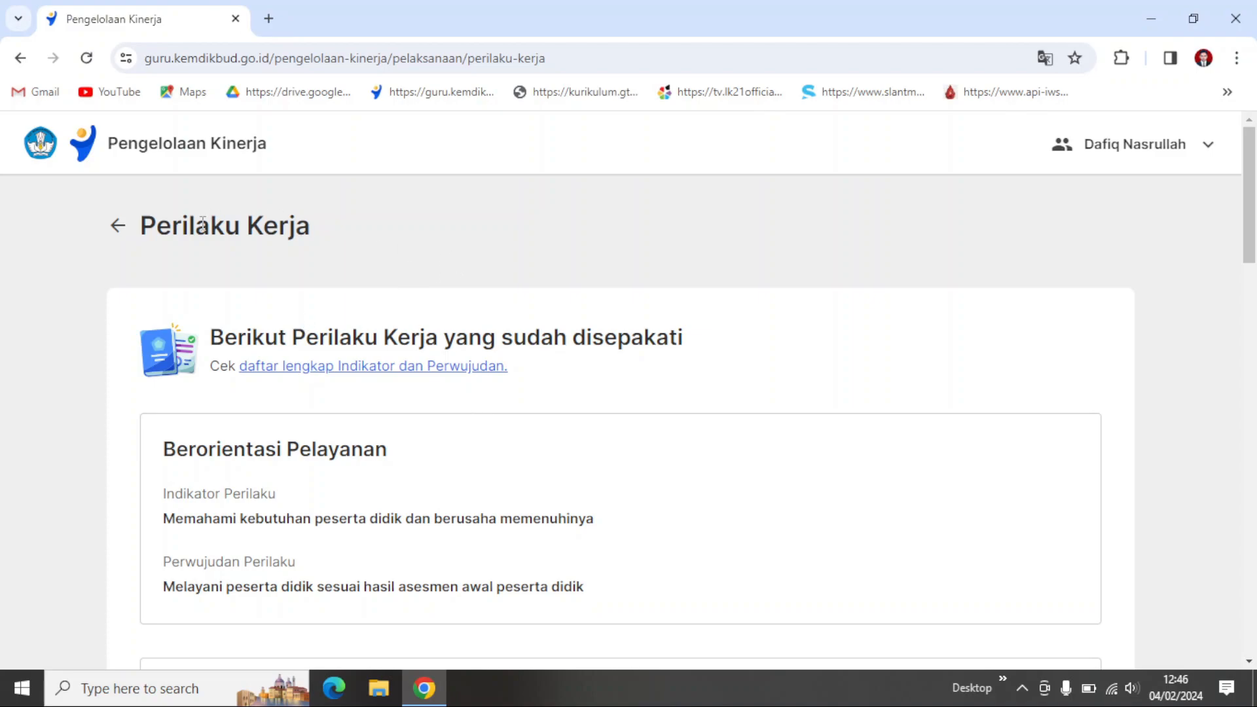
Step: Review the full list of Indikator dan Perwujudan Perilaku Kerja, and return to the Pelaksanaan Kinerja overview
{"action": "left_click", "coordinate": [315, 370]}
{"action": "scroll", "coordinate": [487, 458], "scroll_direction": "down", "scroll_amount": 8}
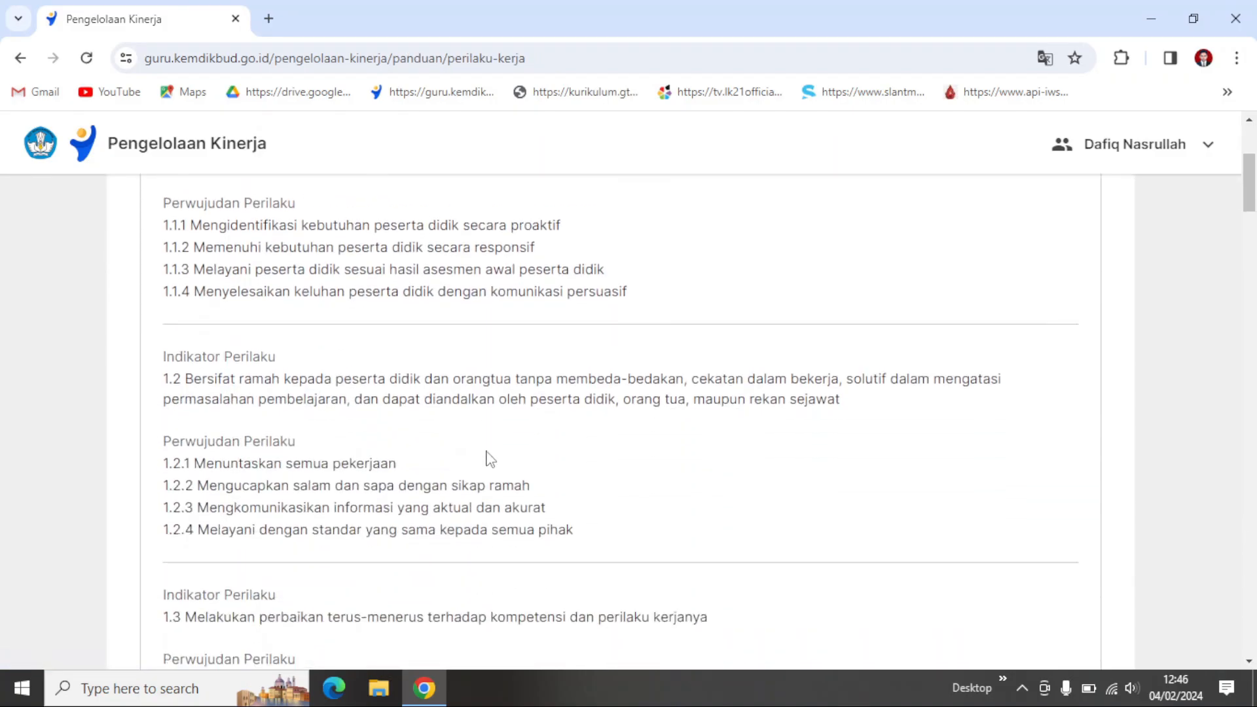
{"action": "scroll", "coordinate": [487, 458], "scroll_direction": "down", "scroll_amount": 4}
{"action": "scroll", "coordinate": [487, 458], "scroll_direction": "up", "scroll_amount": 12}
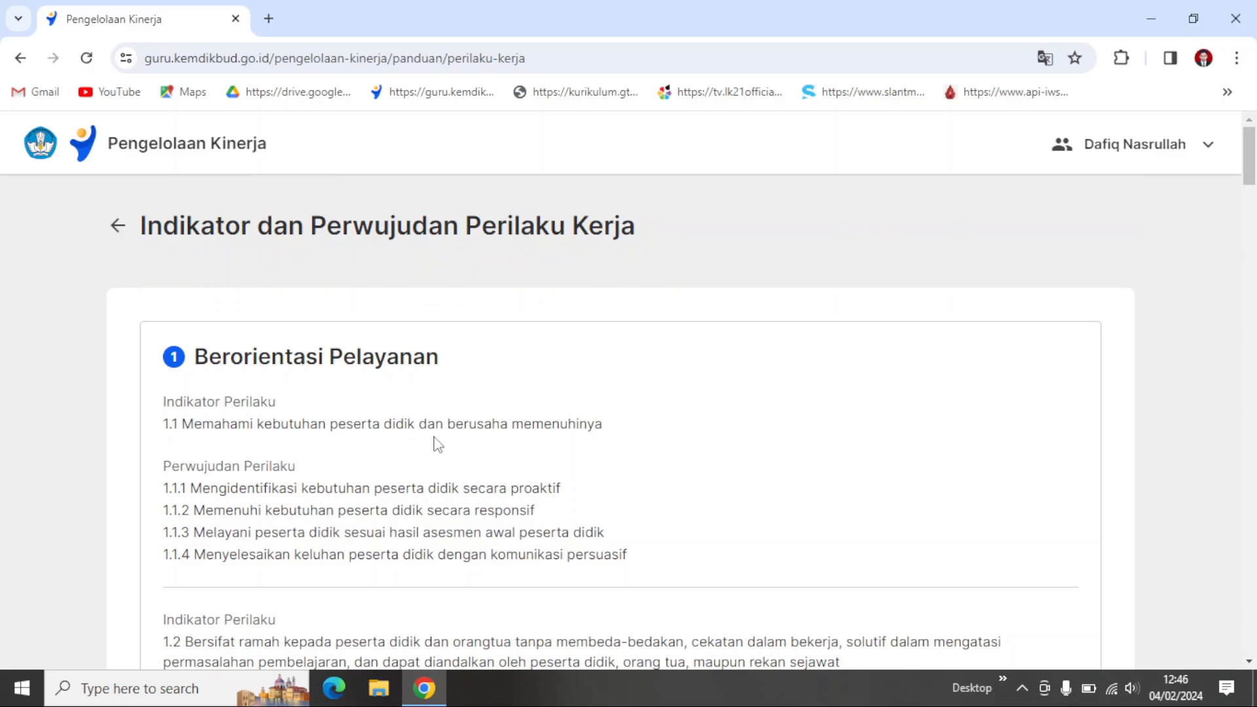
{"action": "scroll", "coordinate": [704, 451], "scroll_direction": "down", "scroll_amount": 12}
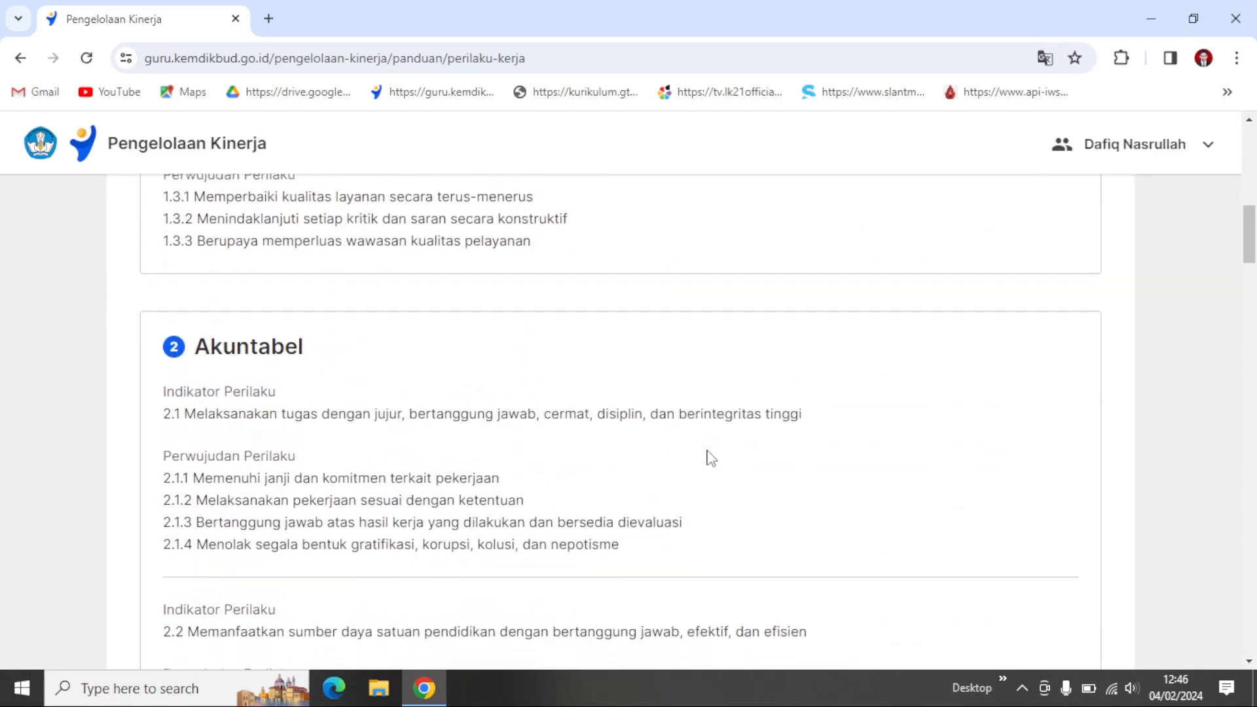
{"action": "scroll", "coordinate": [710, 457], "scroll_direction": "down", "scroll_amount": 18}
{"action": "scroll", "coordinate": [710, 457], "scroll_direction": "up", "scroll_amount": 9}
{"action": "scroll", "coordinate": [712, 457], "scroll_direction": "up", "scroll_amount": 20}
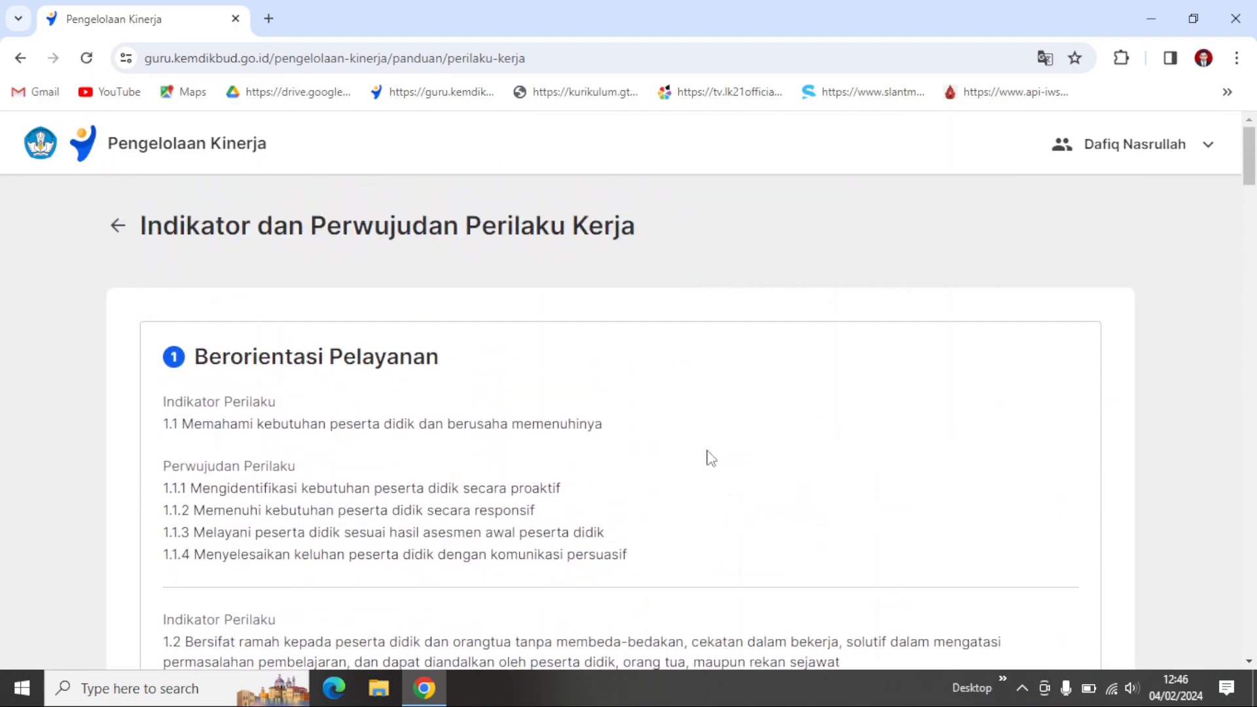
{"action": "left_click", "coordinate": [117, 226]}
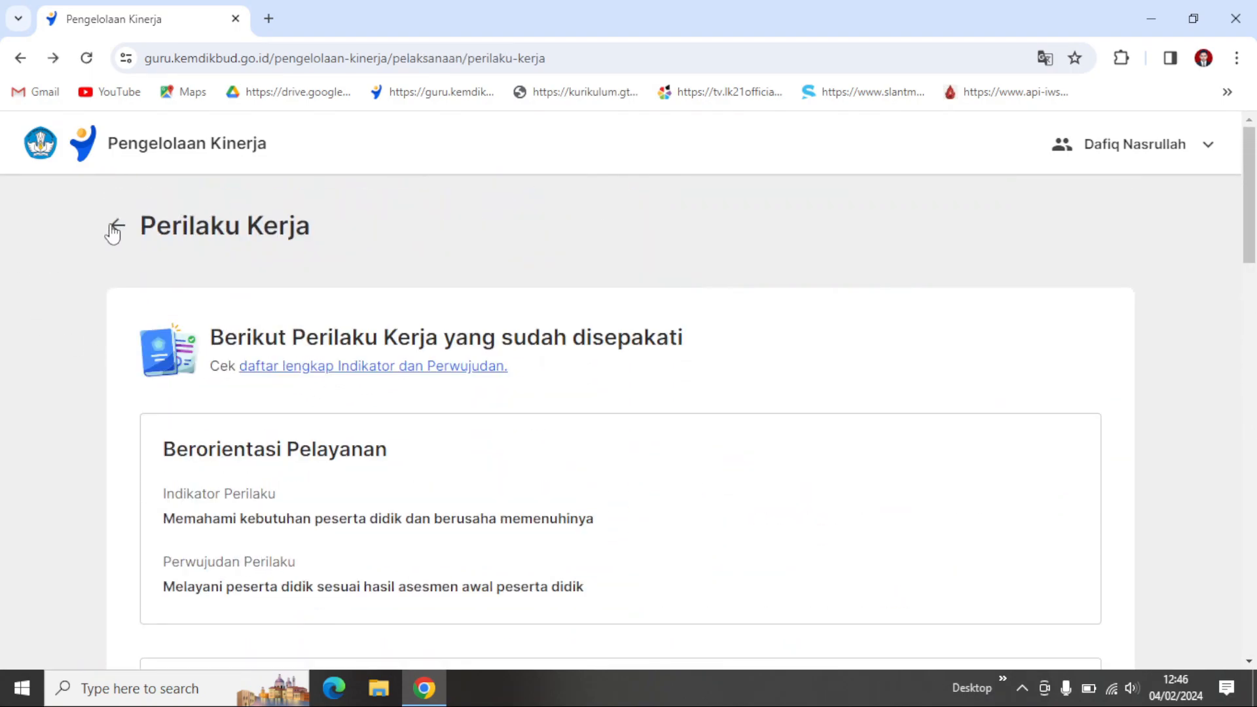
{"action": "left_click", "coordinate": [114, 229]}
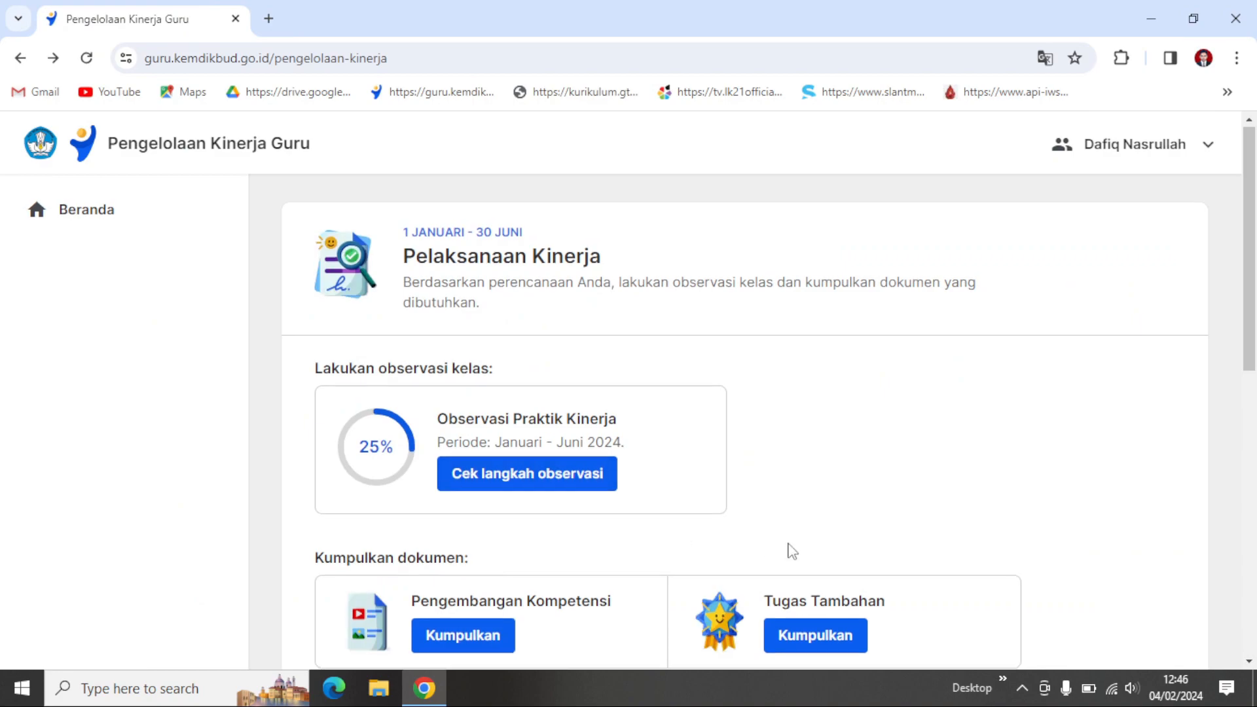
Step: Examine the Dokumen KOSP and Dokumen Kehadiran Kelas entries and the January to June Alur Pengelolaan Kinerja timeline
{"action": "scroll", "coordinate": [805, 524], "scroll_direction": "down", "scroll_amount": 3}
{"action": "scroll", "coordinate": [825, 523], "scroll_direction": "down", "scroll_amount": 3}
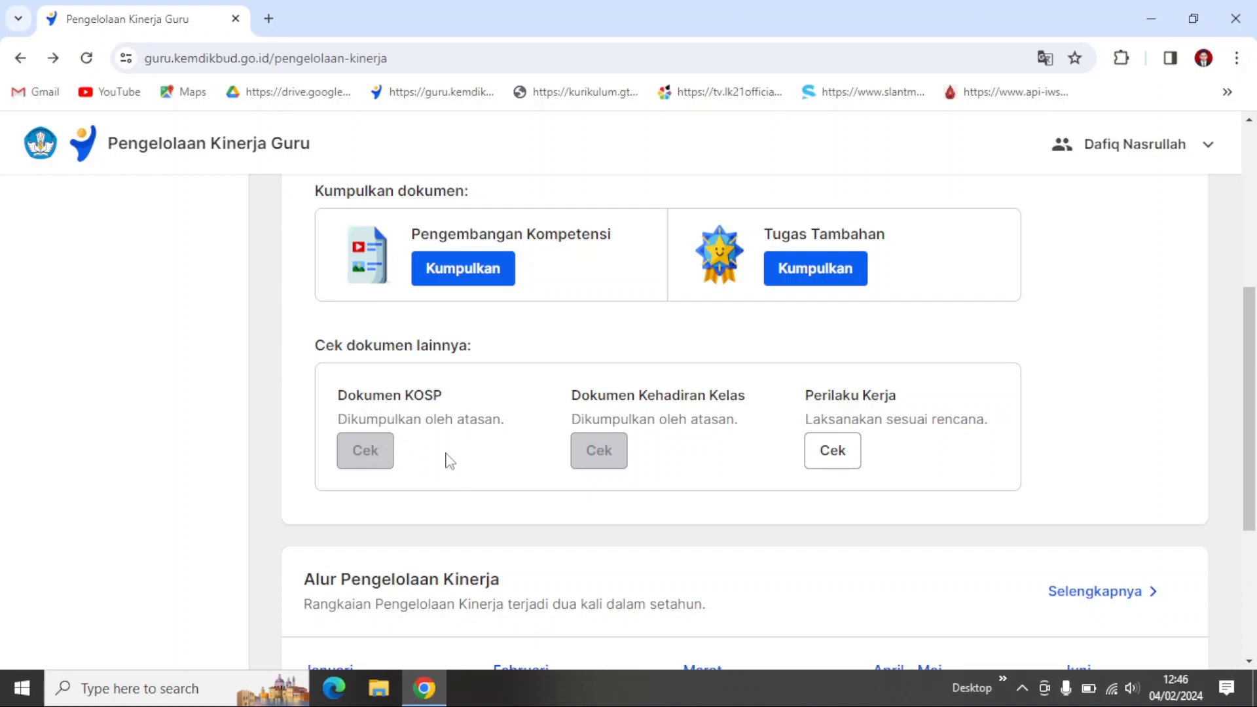
{"action": "scroll", "coordinate": [443, 458], "scroll_direction": "up", "scroll_amount": 1}
{"action": "scroll", "coordinate": [439, 461], "scroll_direction": "down", "scroll_amount": 1}
{"action": "scroll", "coordinate": [445, 477], "scroll_direction": "down", "scroll_amount": 1}
{"action": "scroll", "coordinate": [447, 478], "scroll_direction": "up", "scroll_amount": 1}
{"action": "scroll", "coordinate": [501, 443], "scroll_direction": "down", "scroll_amount": 2}
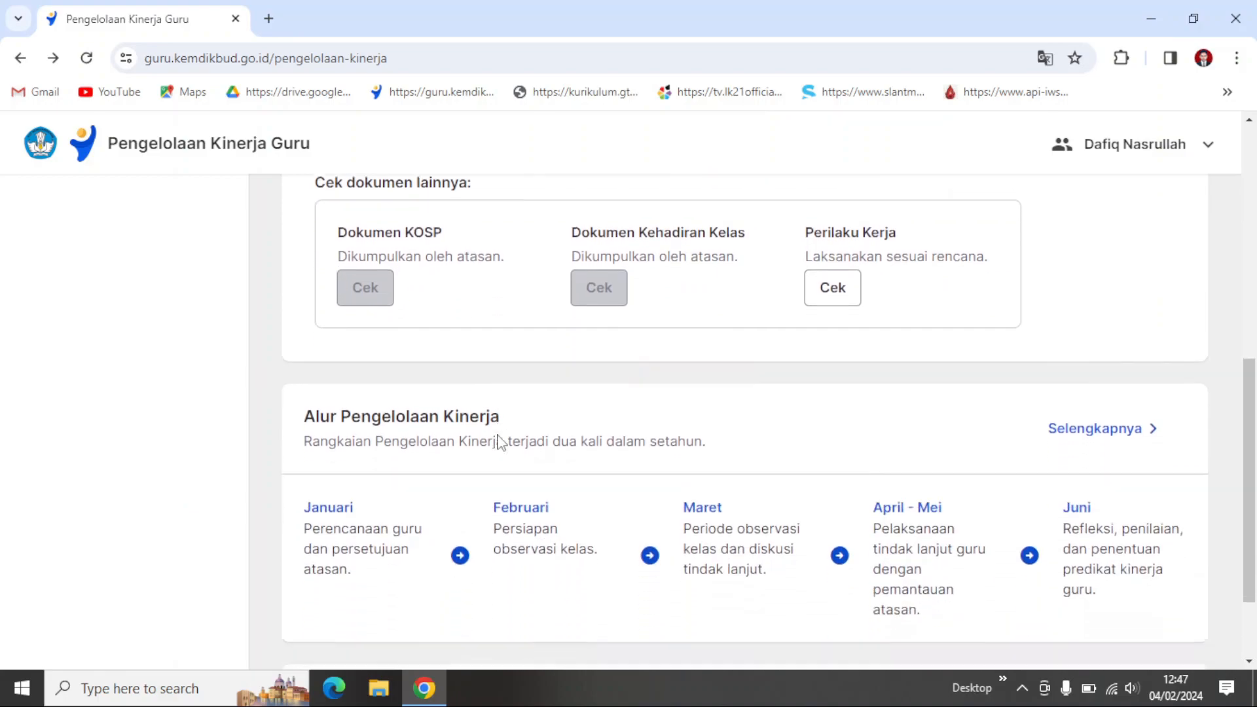
{"action": "scroll", "coordinate": [552, 383], "scroll_direction": "down", "scroll_amount": 1}
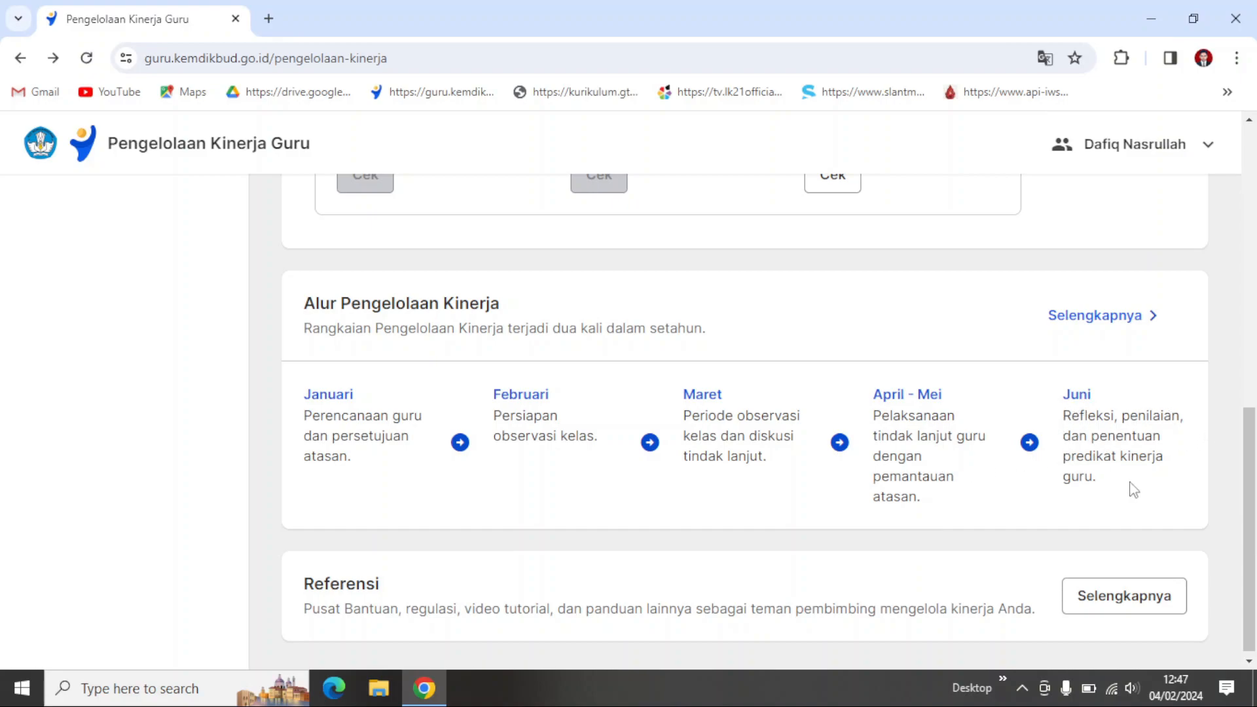
{"action": "scroll", "coordinate": [1133, 490], "scroll_direction": "down", "scroll_amount": 1}
{"action": "scroll", "coordinate": [1133, 490], "scroll_direction": "up", "scroll_amount": 8}
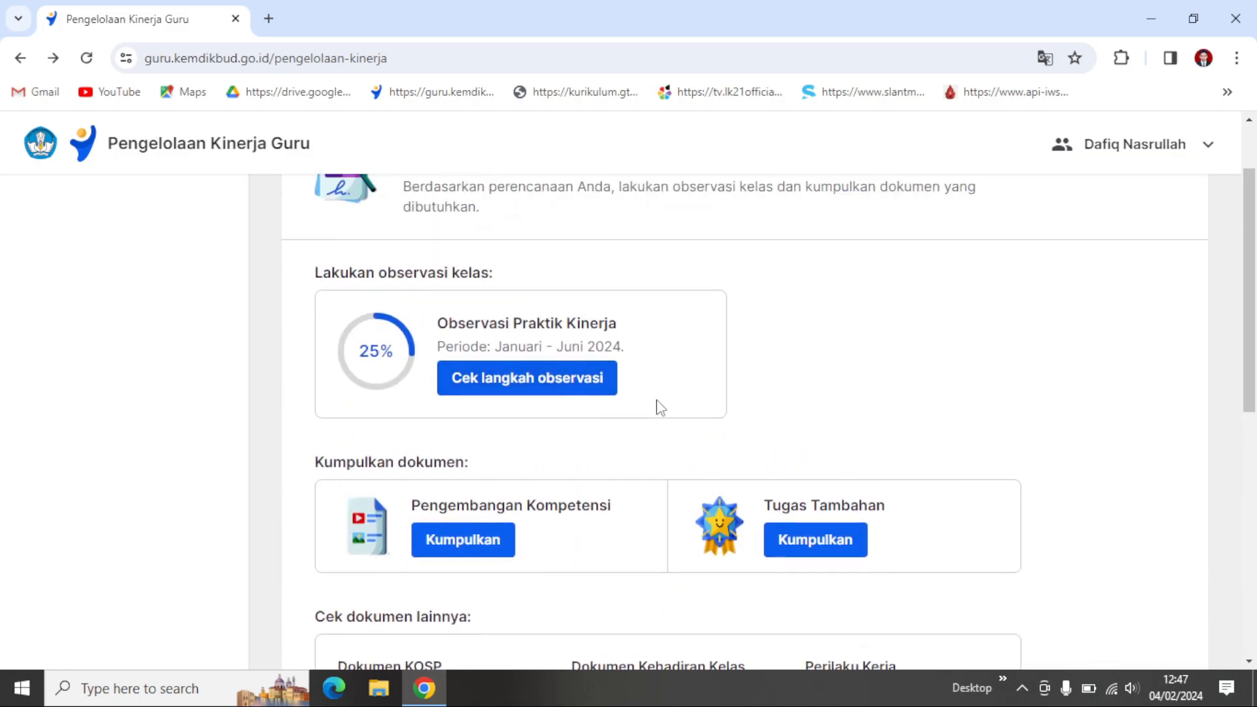
Step: Open the Observasi Praktik Kinerja steps and review the stages under Bagian 1: Pelaksanaan observasi
{"action": "left_click", "coordinate": [526, 377]}
{"action": "scroll", "coordinate": [668, 430], "scroll_direction": "down", "scroll_amount": 7}
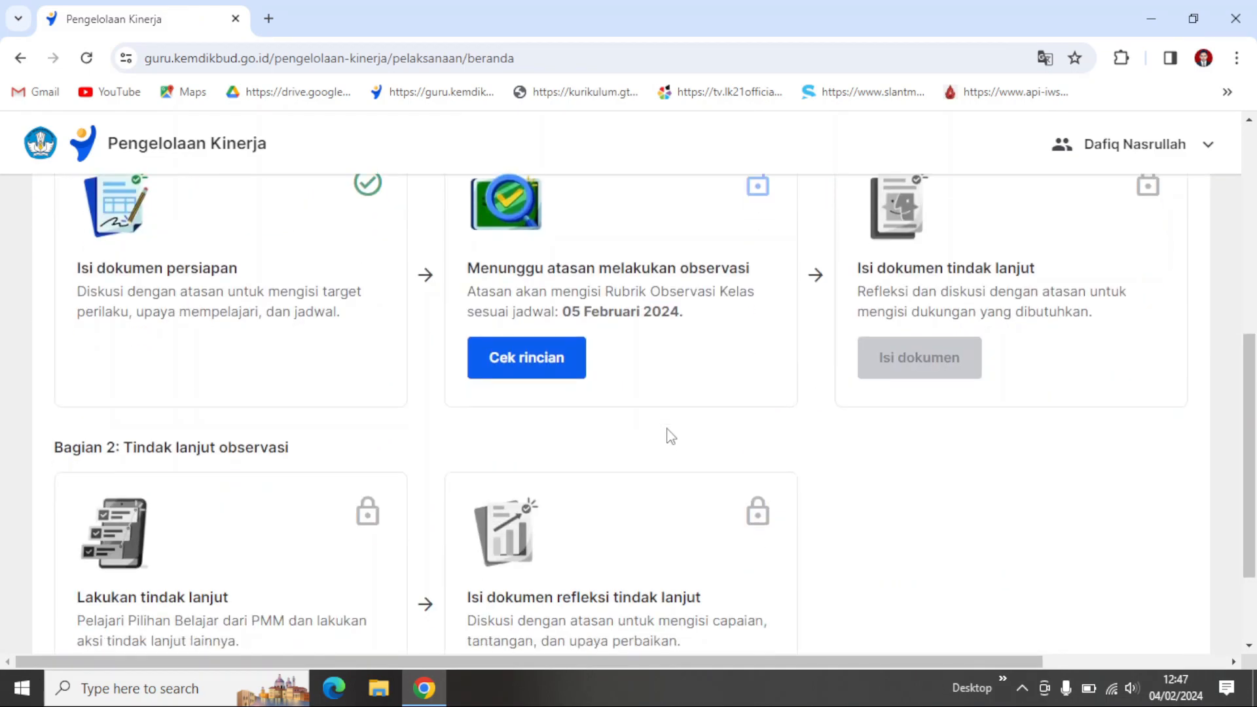
{"action": "scroll", "coordinate": [671, 436], "scroll_direction": "up", "scroll_amount": 1}
{"action": "scroll", "coordinate": [180, 361], "scroll_direction": "up", "scroll_amount": 1}
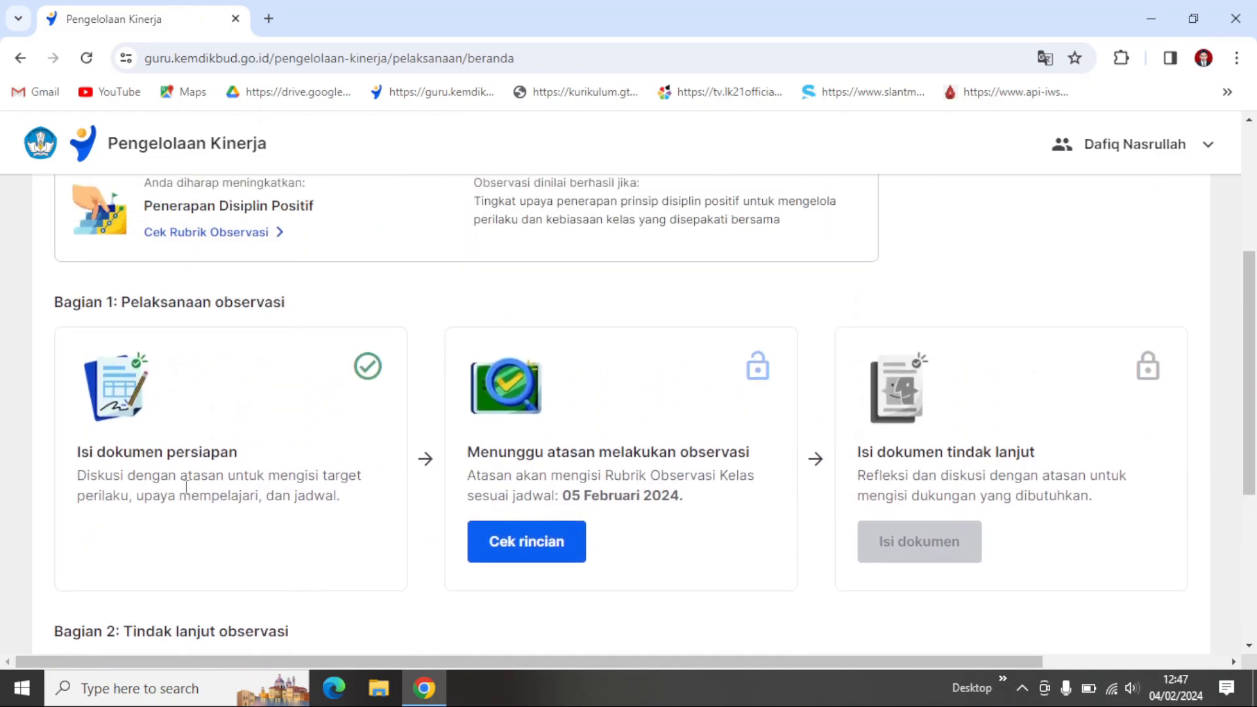
{"action": "scroll", "coordinate": [227, 454], "scroll_direction": "up", "scroll_amount": 1}
{"action": "scroll", "coordinate": [227, 461], "scroll_direction": "down", "scroll_amount": 1}
{"action": "scroll", "coordinate": [645, 488], "scroll_direction": "down", "scroll_amount": 1}
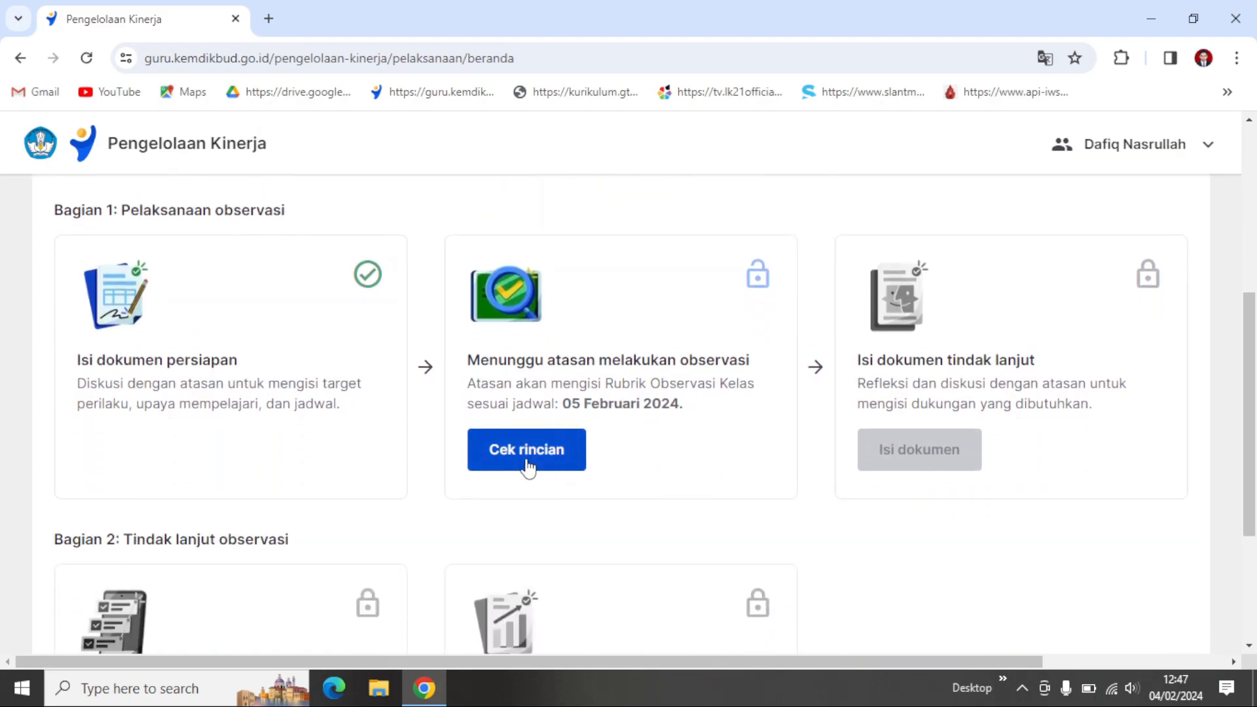
{"action": "scroll", "coordinate": [537, 471], "scroll_direction": "down", "scroll_amount": 2}
{"action": "scroll", "coordinate": [720, 400], "scroll_direction": "up", "scroll_amount": 1}
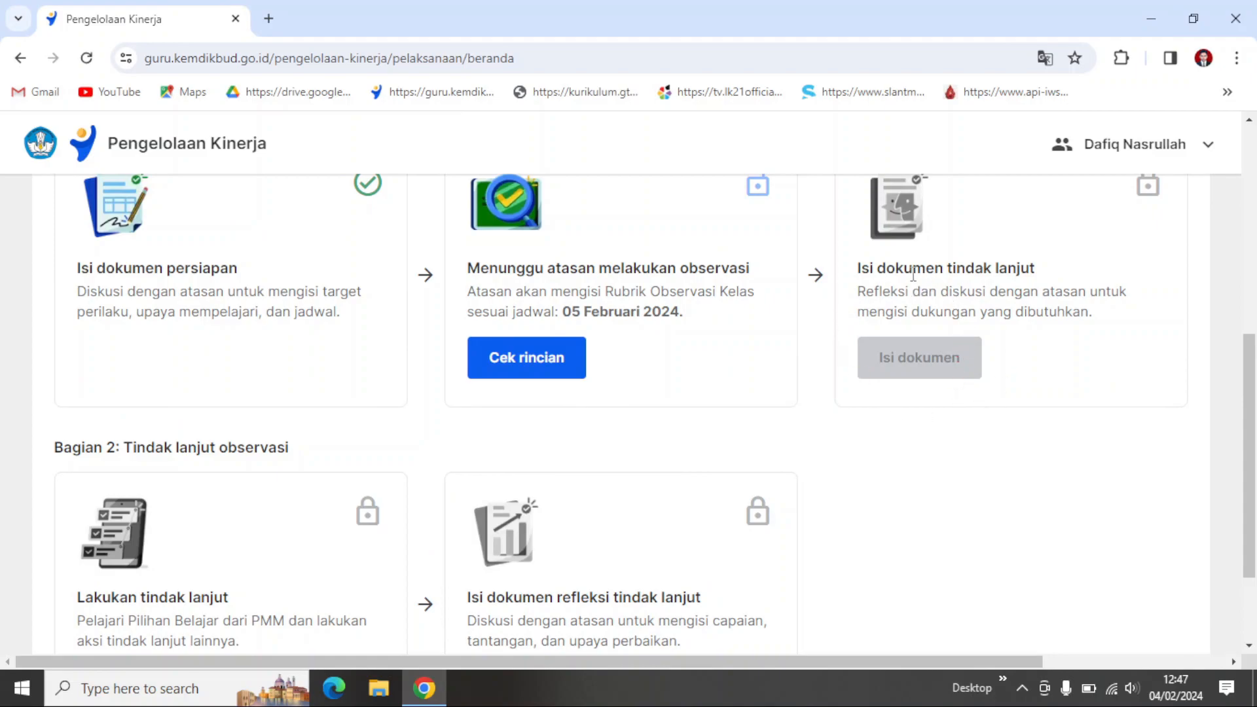
Step: Review the stages under Bagian 2: Tindak lanjut observasi and return to the Pelaksanaan Kinerja overview
{"action": "scroll", "coordinate": [198, 357], "scroll_direction": "down", "scroll_amount": 1}
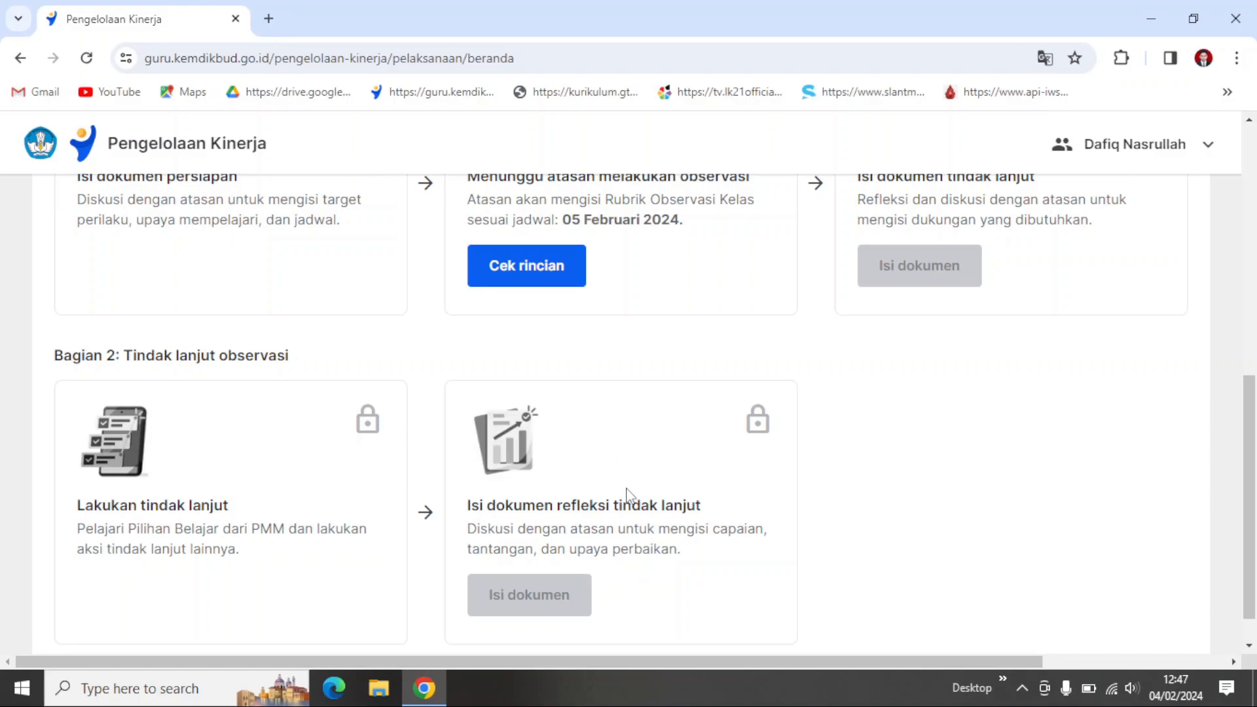
{"action": "scroll", "coordinate": [628, 497], "scroll_direction": "down", "scroll_amount": 1}
{"action": "scroll", "coordinate": [629, 498], "scroll_direction": "up", "scroll_amount": 10}
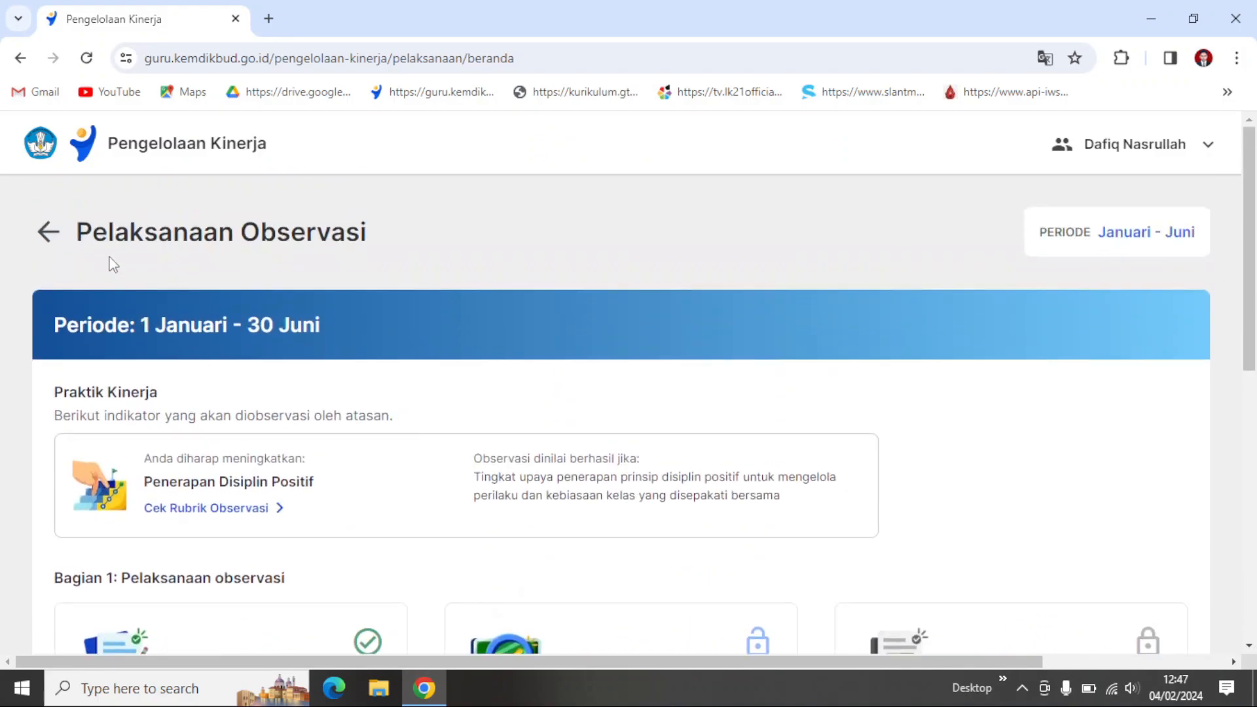
{"action": "left_click", "coordinate": [48, 232]}
Step: Recap the overview page's sections for class observation, document collection, other documents, Alur Pengelolaan Kinerja and Referensi
{"action": "scroll", "coordinate": [629, 462], "scroll_direction": "down", "scroll_amount": 4}
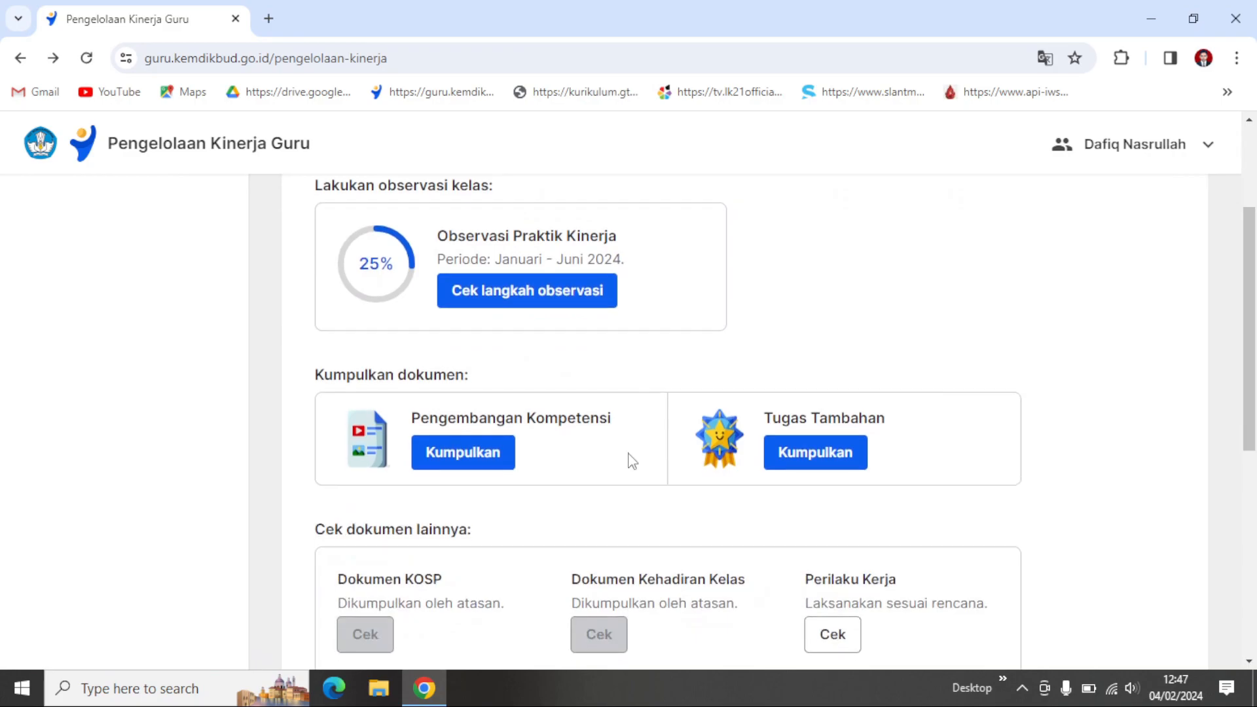
{"action": "scroll", "coordinate": [632, 461], "scroll_direction": "down", "scroll_amount": 7}
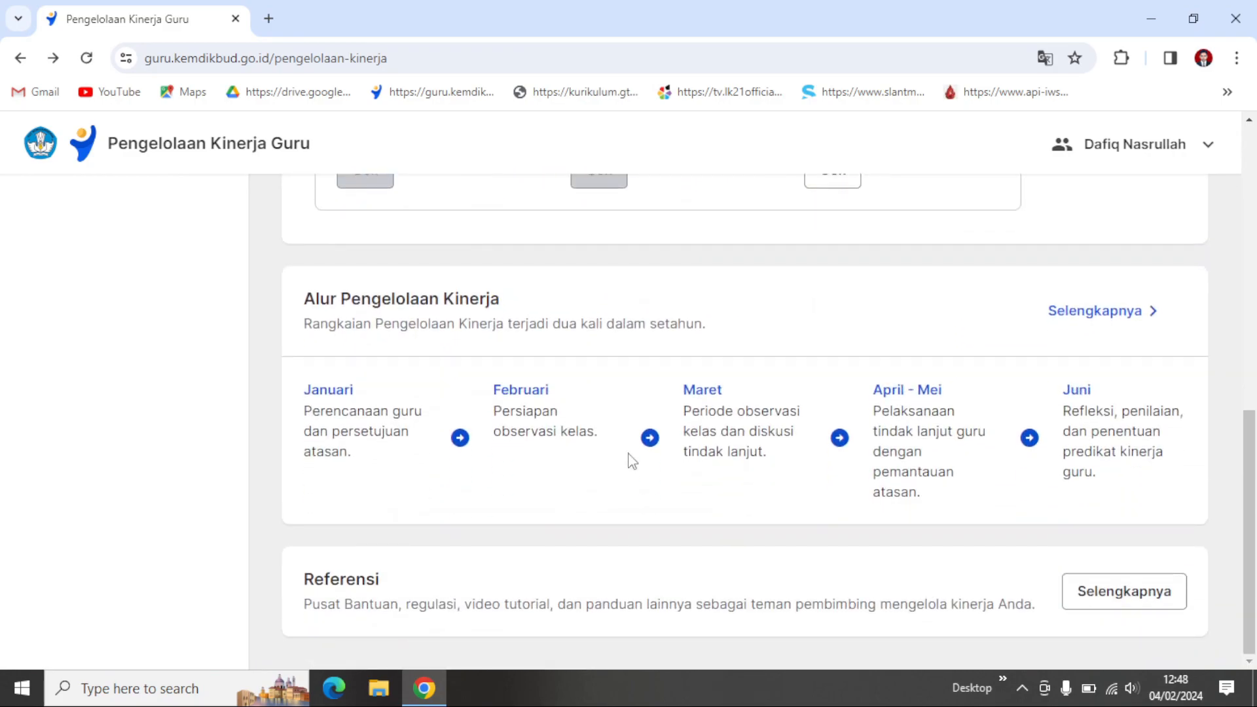
{"action": "scroll", "coordinate": [631, 460], "scroll_direction": "up", "scroll_amount": 7}
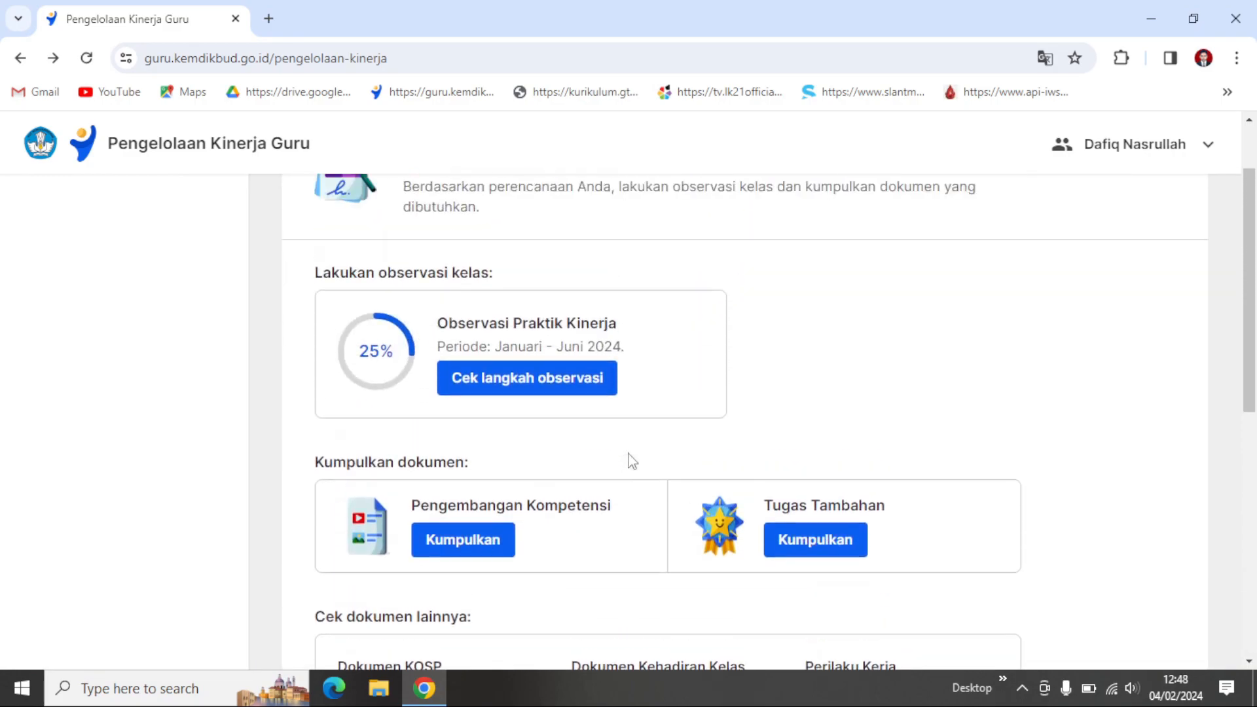
{"action": "scroll", "coordinate": [632, 461], "scroll_direction": "up", "scroll_amount": 2}
{"action": "scroll", "coordinate": [631, 461], "scroll_direction": "down", "scroll_amount": 2}
{"action": "scroll", "coordinate": [632, 461], "scroll_direction": "up", "scroll_amount": 2}
{"action": "scroll", "coordinate": [632, 461], "scroll_direction": "down", "scroll_amount": 1}
{"action": "scroll", "coordinate": [632, 461], "scroll_direction": "down", "scroll_amount": 1}
{"action": "scroll", "coordinate": [702, 373], "scroll_direction": "up", "scroll_amount": 1}
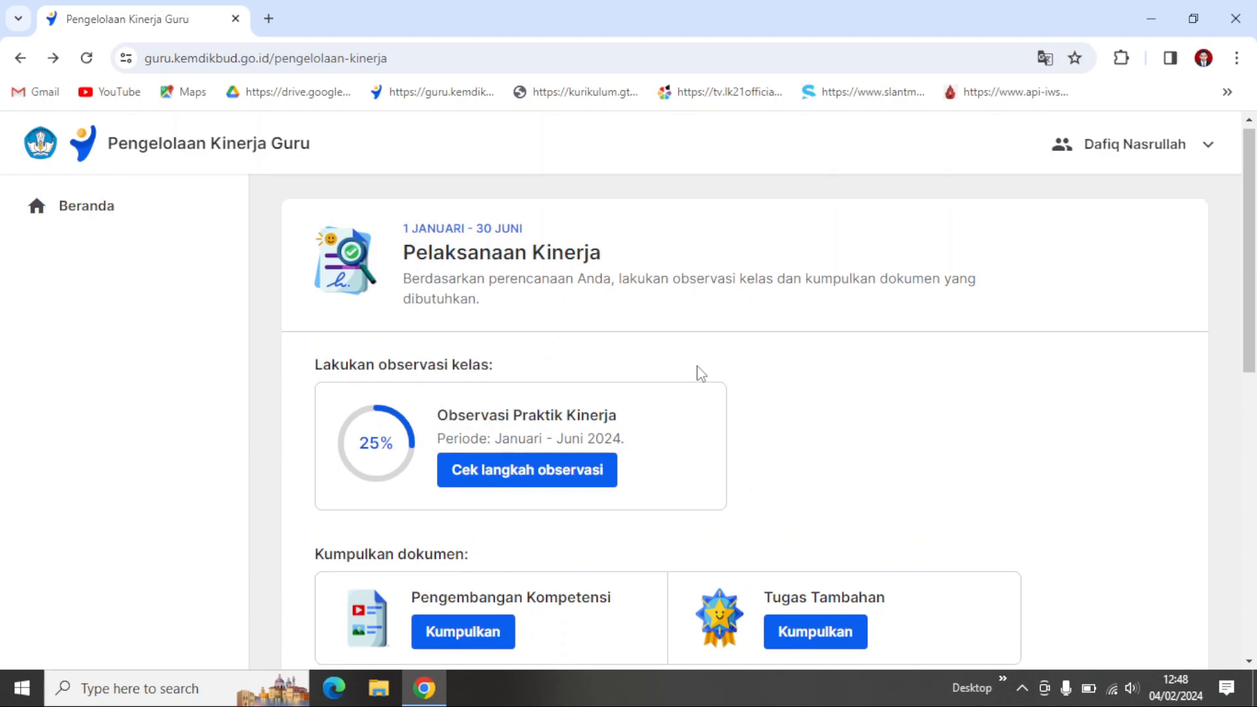
{"action": "scroll", "coordinate": [702, 374], "scroll_direction": "down", "scroll_amount": 2}
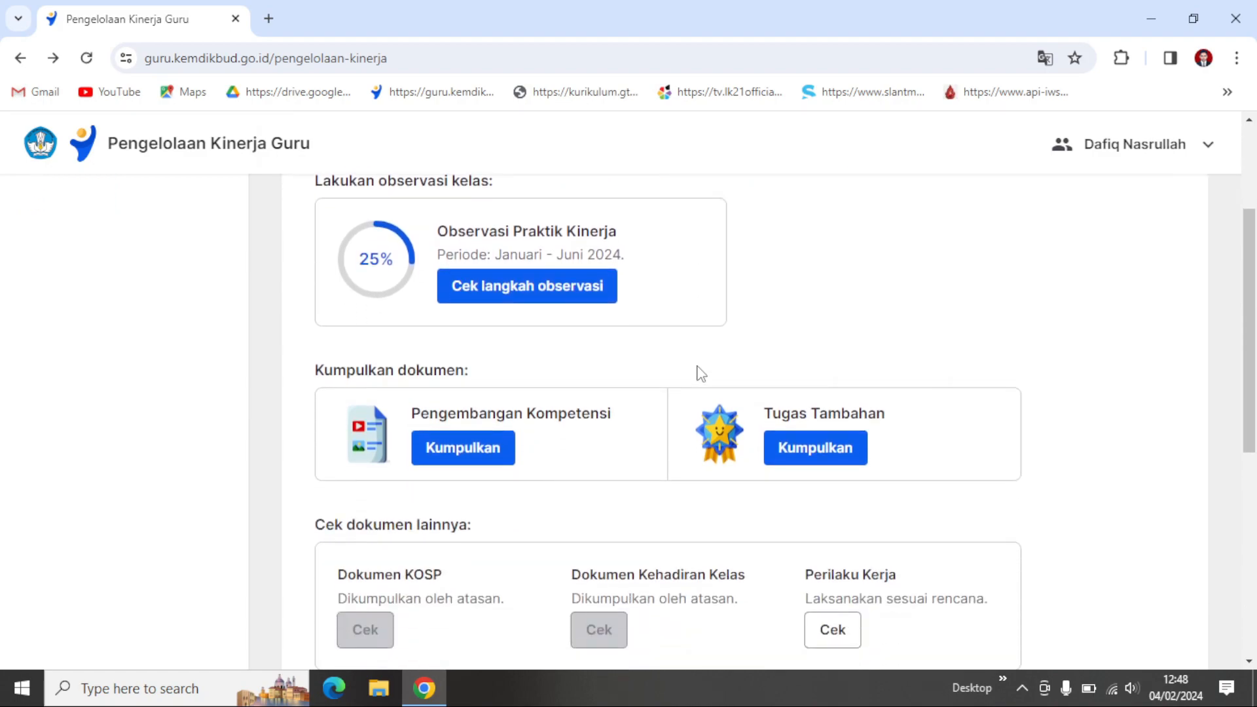
{"action": "scroll", "coordinate": [701, 374], "scroll_direction": "down", "scroll_amount": 5}
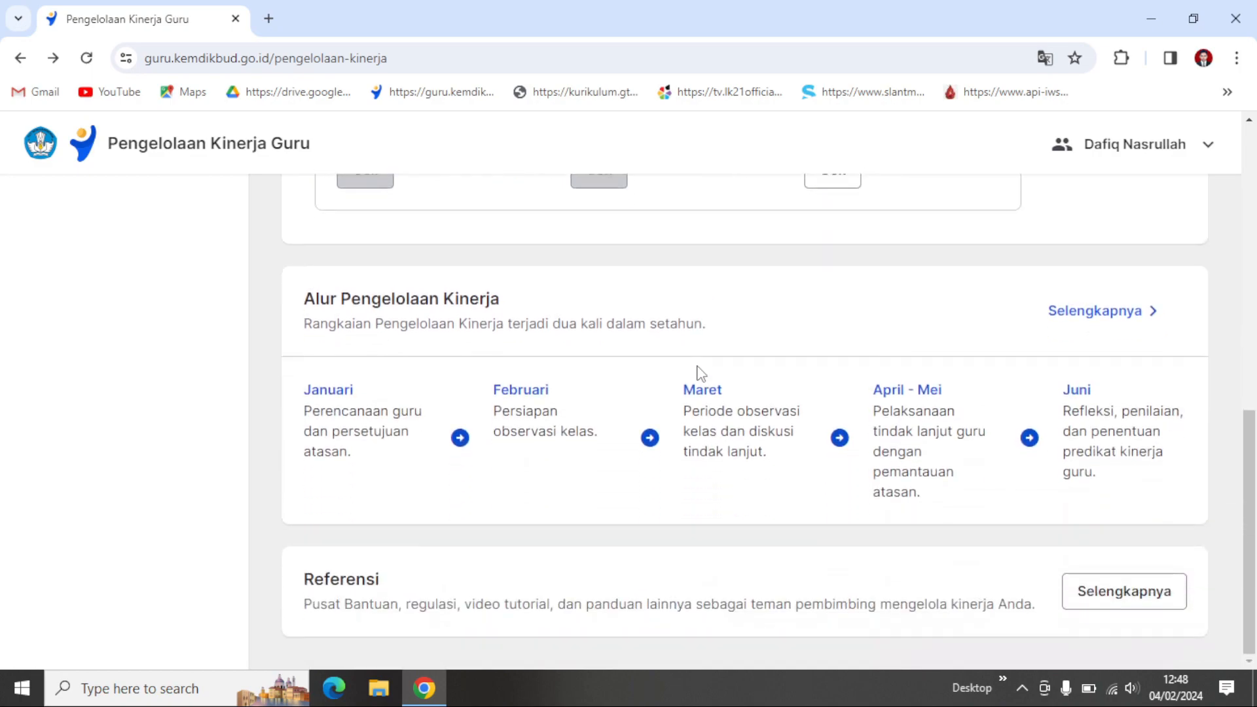
{"action": "scroll", "coordinate": [701, 373], "scroll_direction": "up", "scroll_amount": 3}
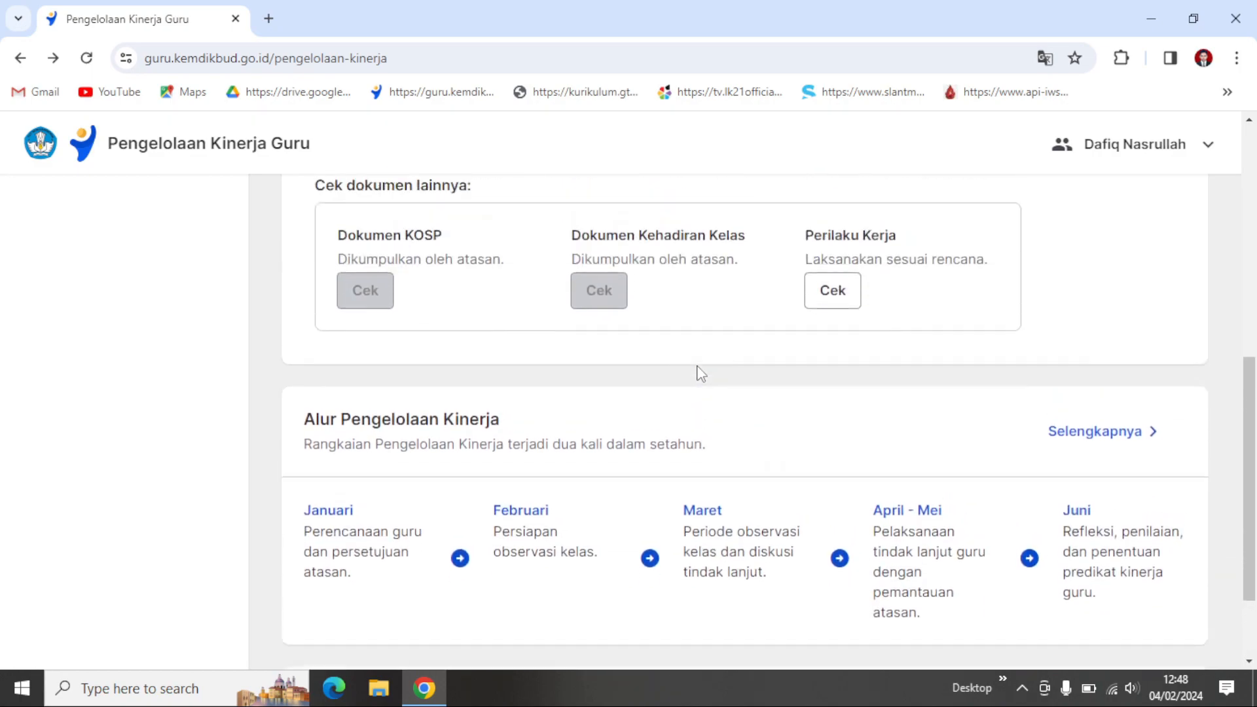
{"action": "scroll", "coordinate": [701, 373], "scroll_direction": "up", "scroll_amount": 1}
{"action": "scroll", "coordinate": [698, 367], "scroll_direction": "down", "scroll_amount": 1}
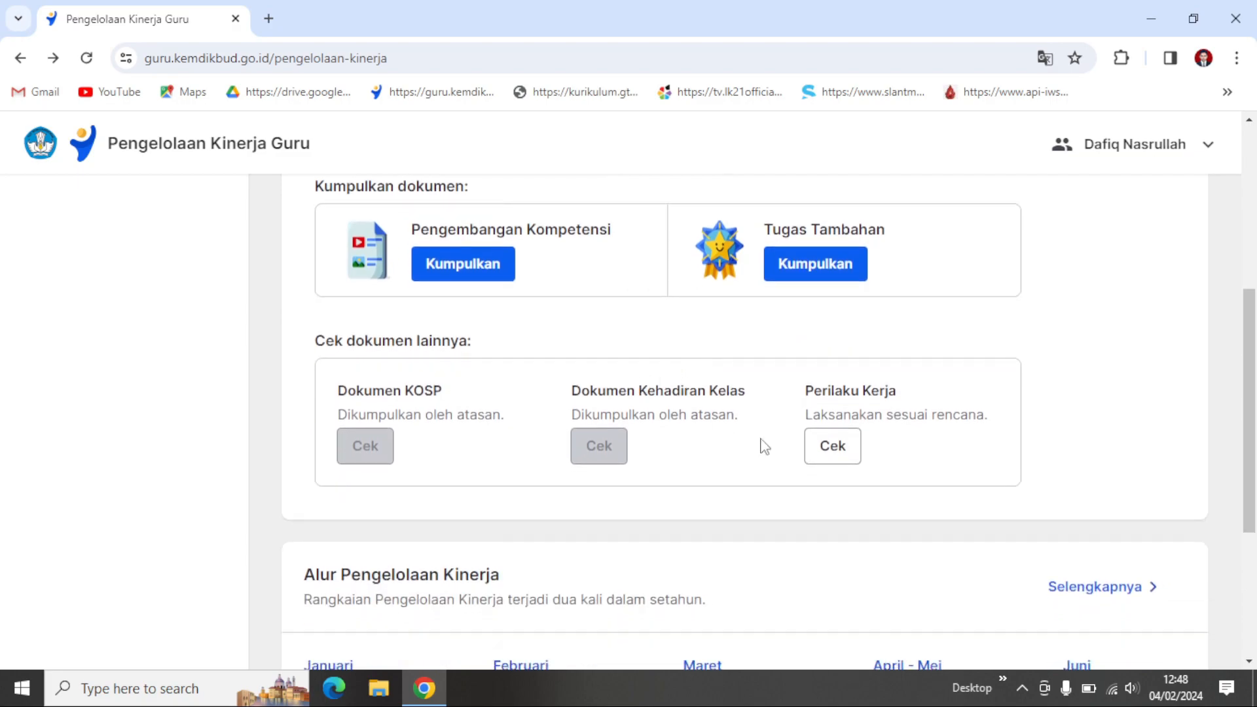
{"action": "scroll", "coordinate": [758, 548], "scroll_direction": "up", "scroll_amount": 4}
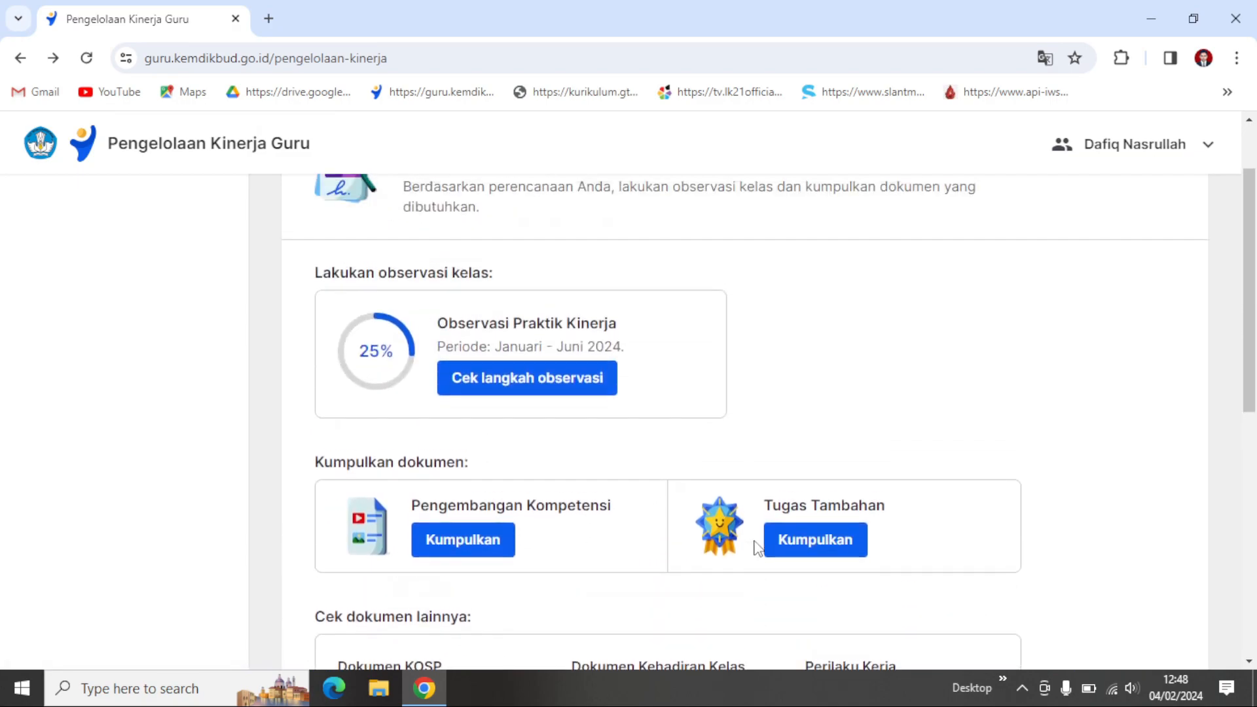